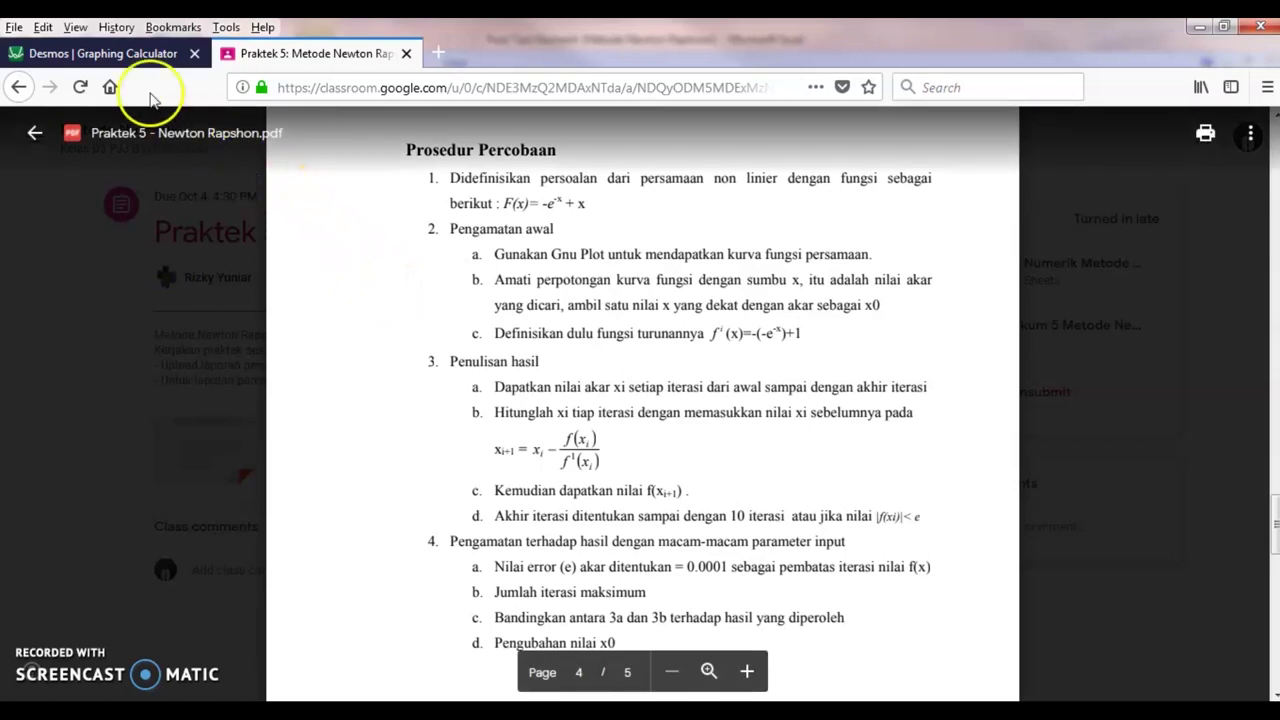
Step: Switch to the Desmos graph, examine where the curve crosses the x-axis, and return to the Newton Raphson assignment's procedure page
click(112, 54)
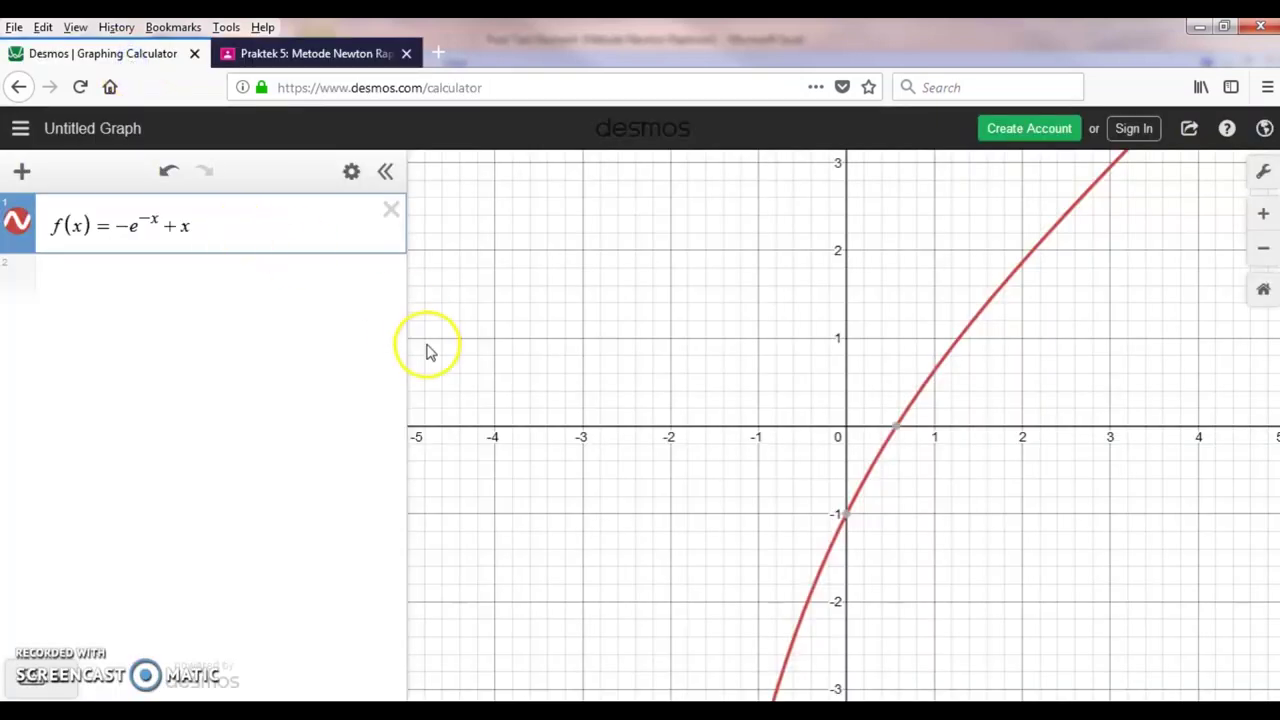
click(889, 472)
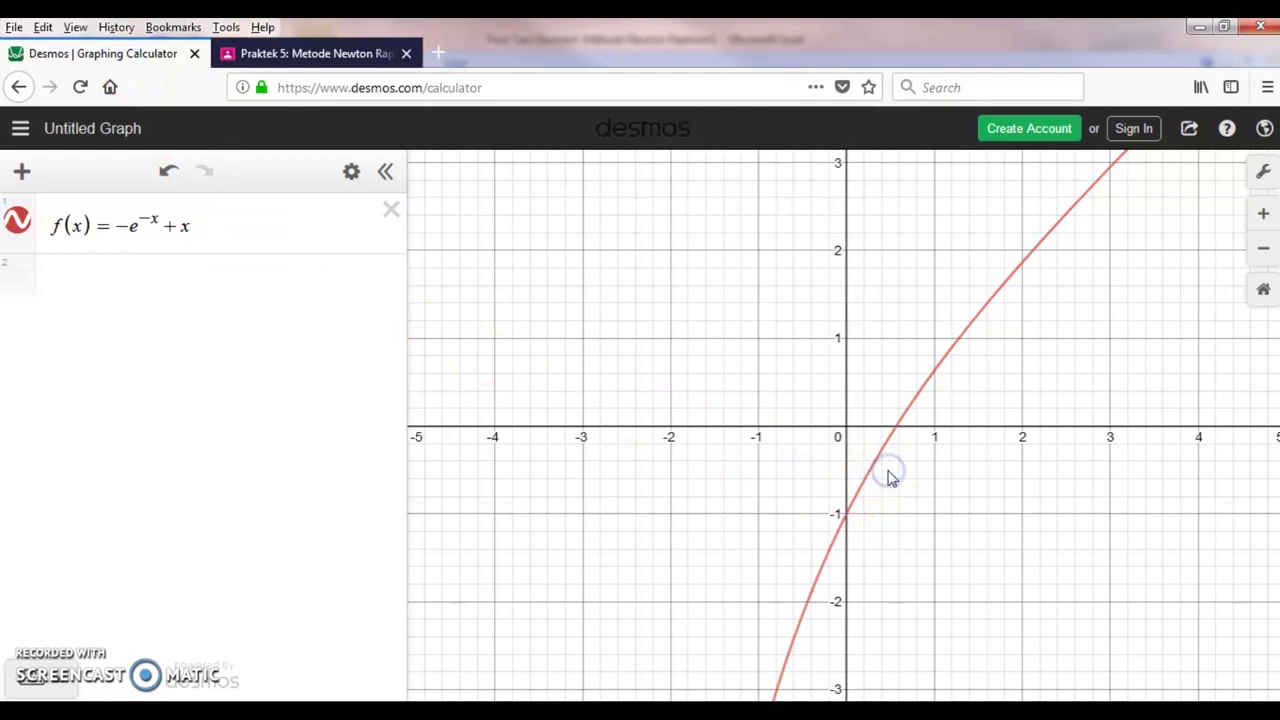
click(1265, 214)
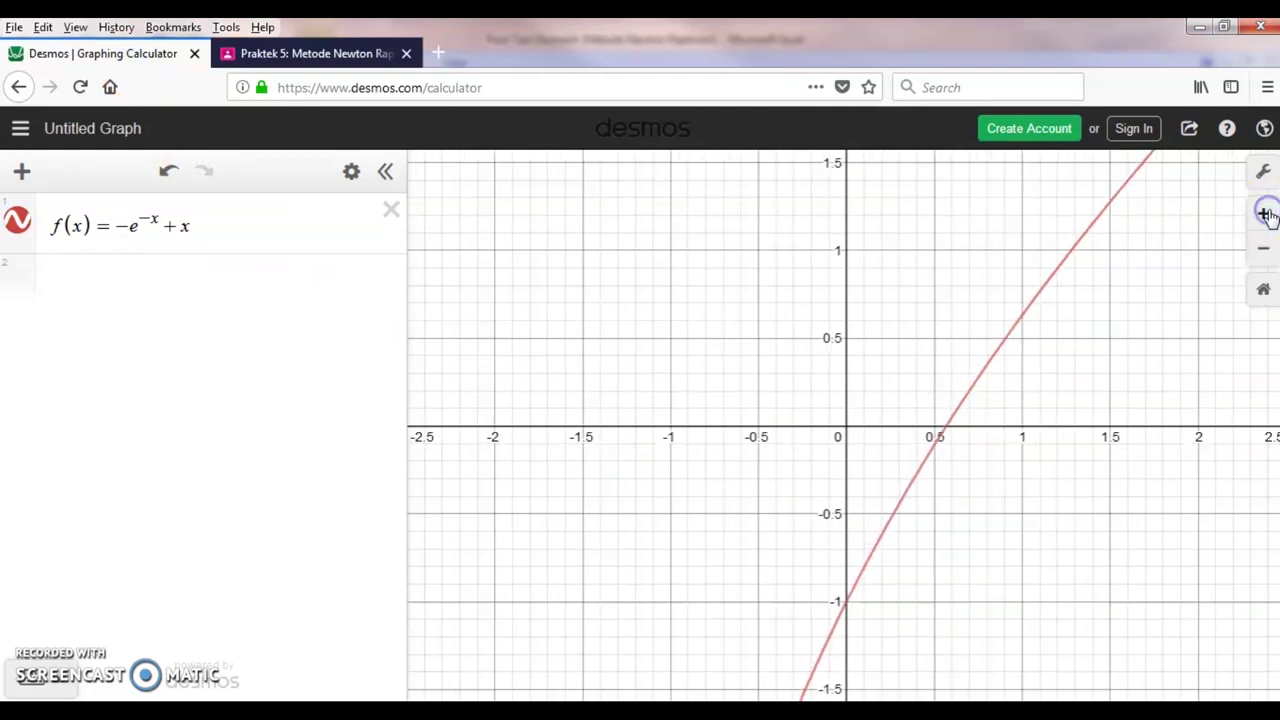
click(1265, 214)
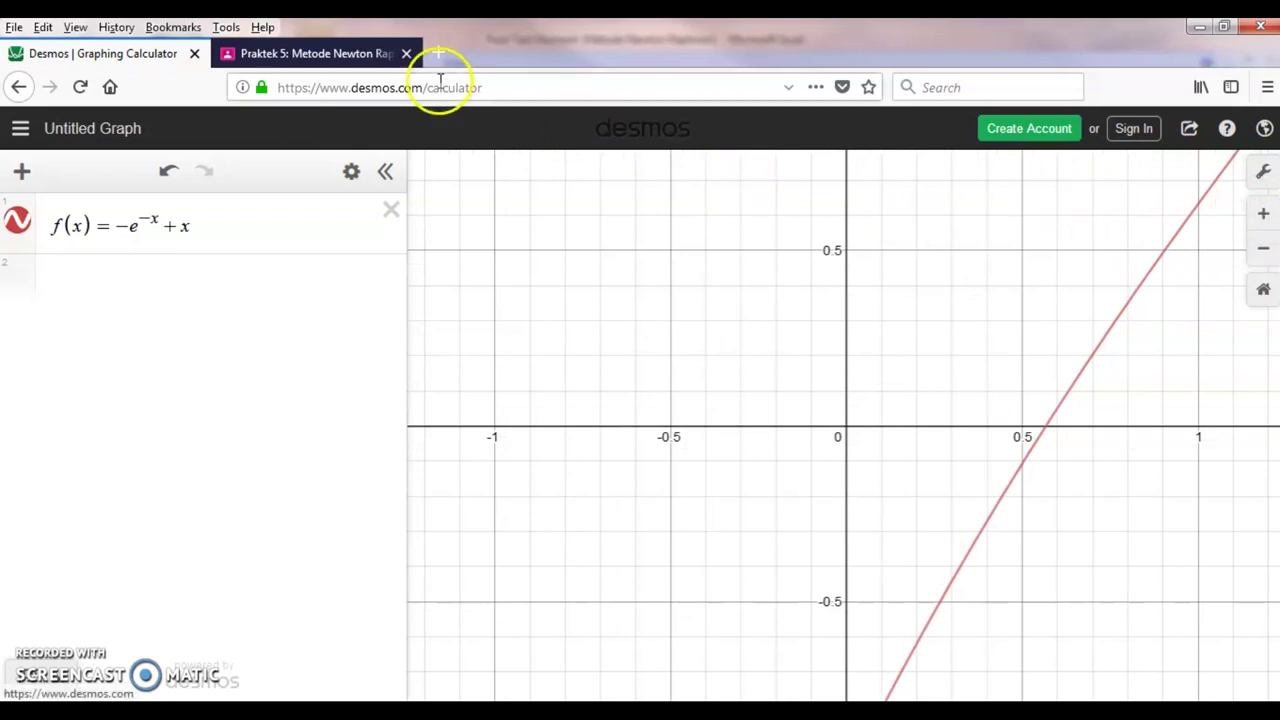
click(338, 62)
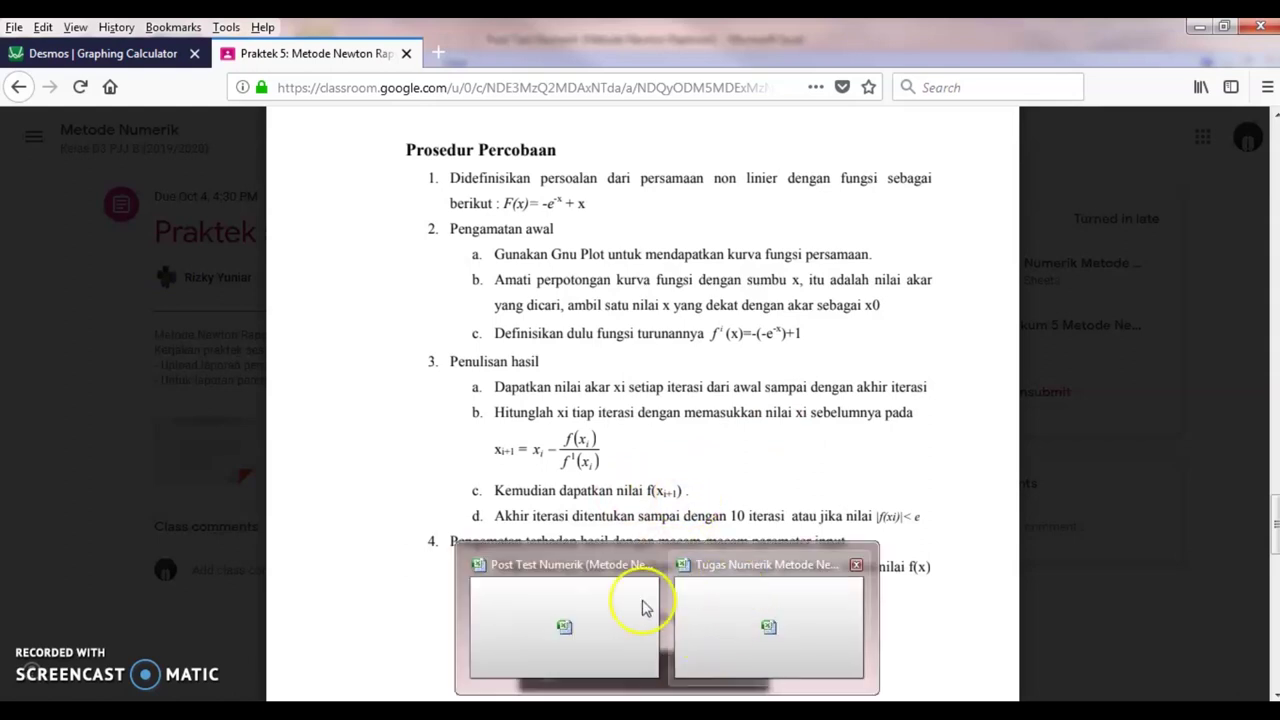
Step: Switch to the Post Test Numerik workbook in Excel and enter 0 as the first iteration number in E6
click(564, 626)
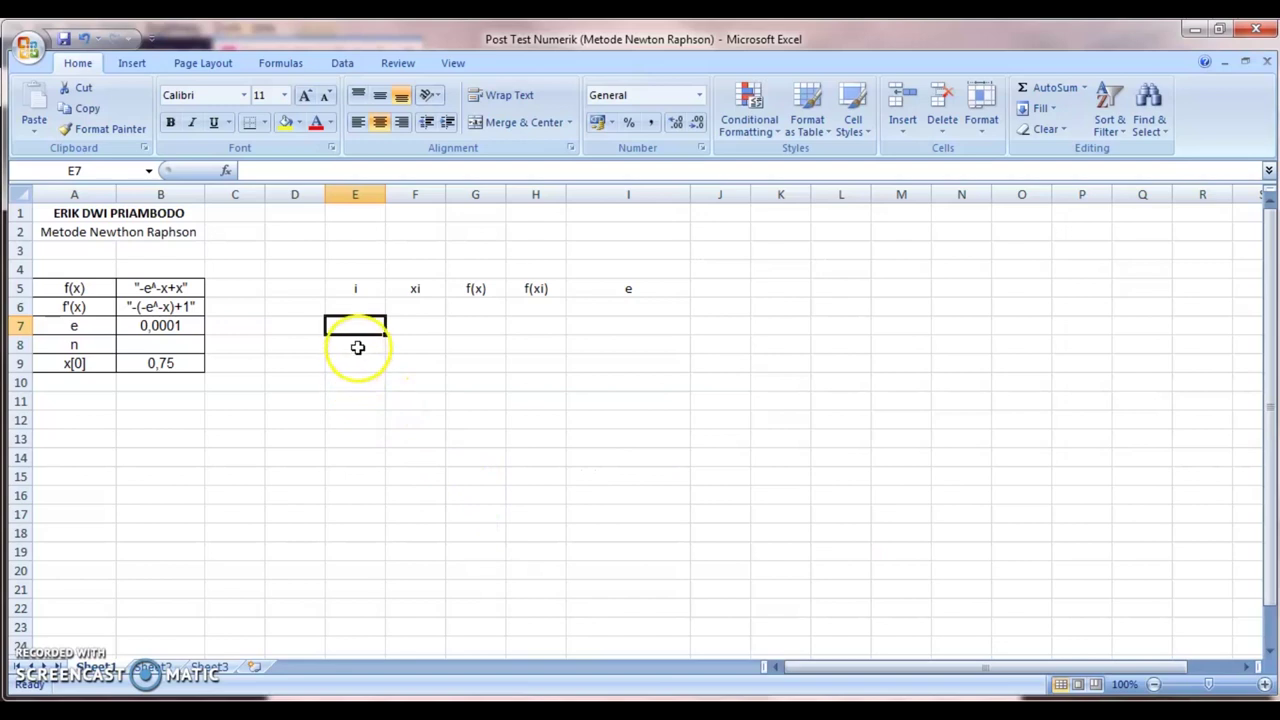
click(349, 307)
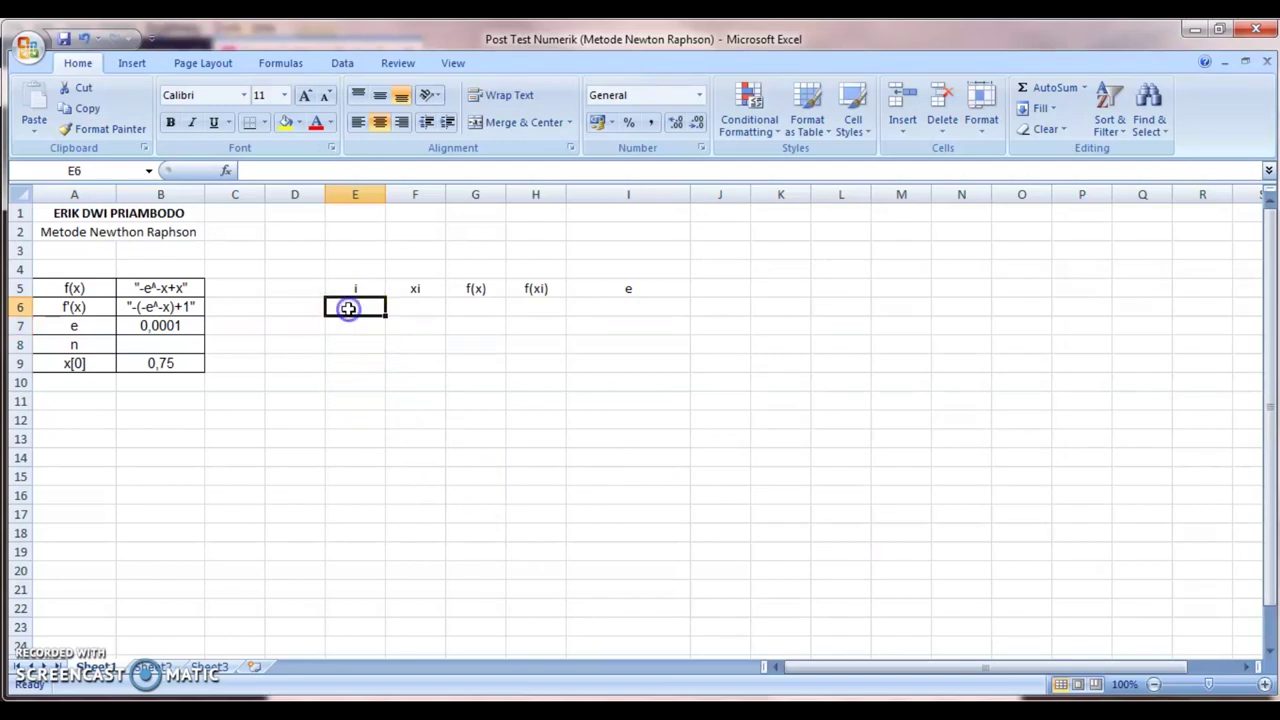
click(353, 324)
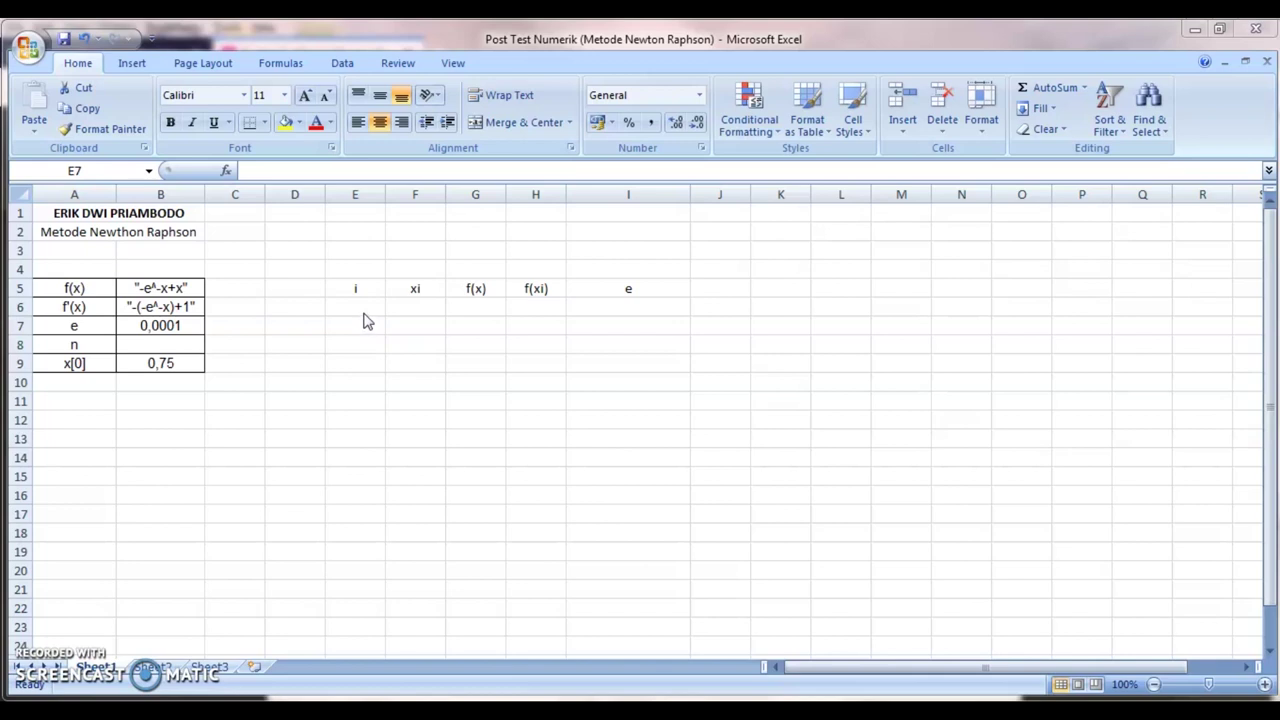
click(363, 319)
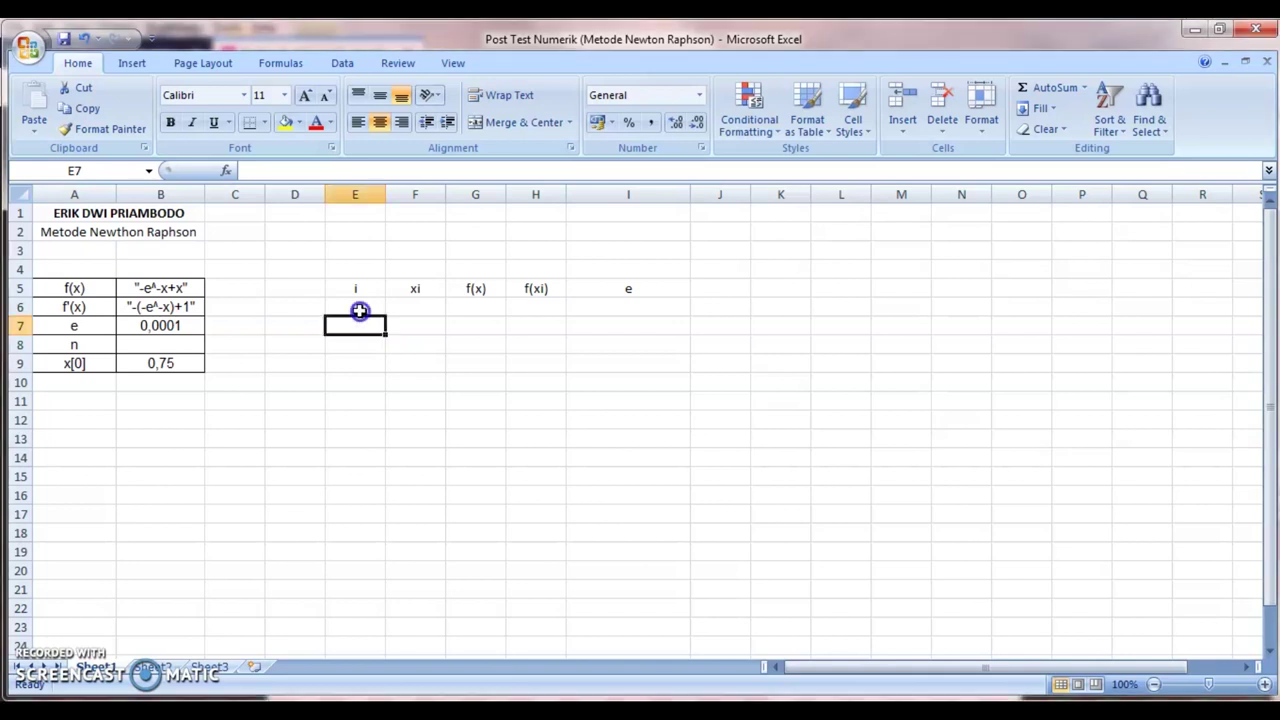
click(359, 307)
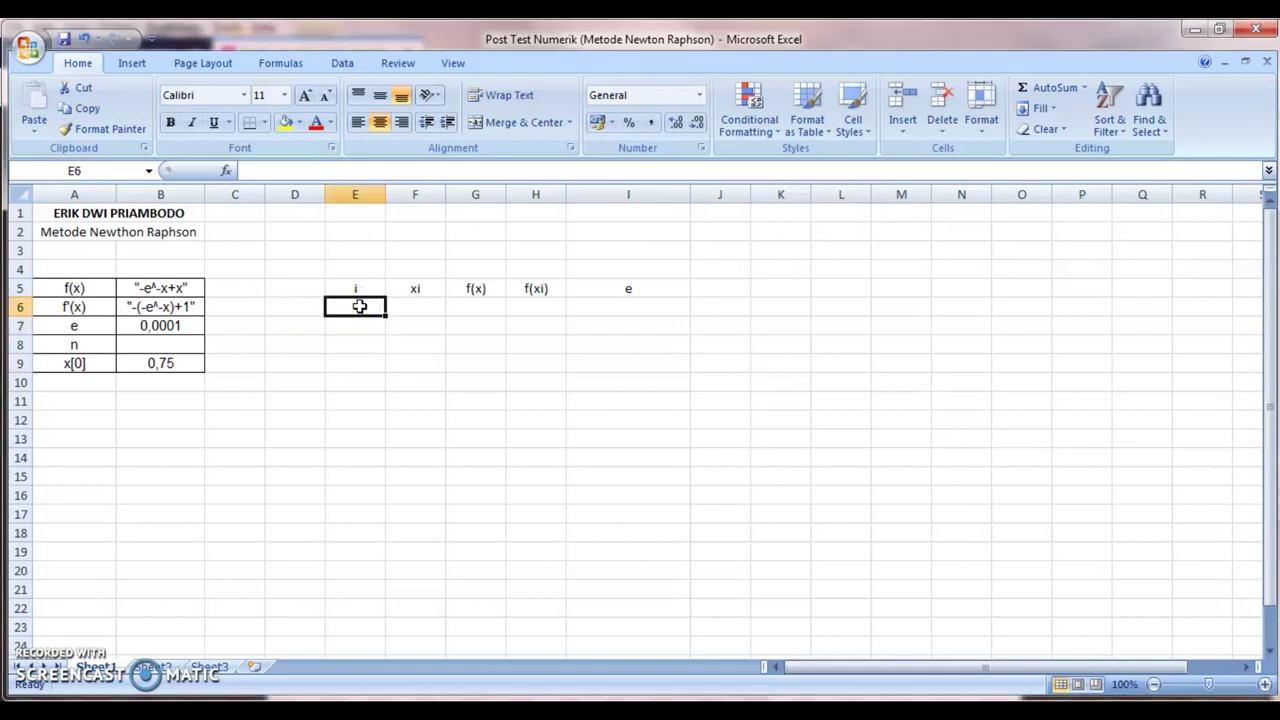
text(0)
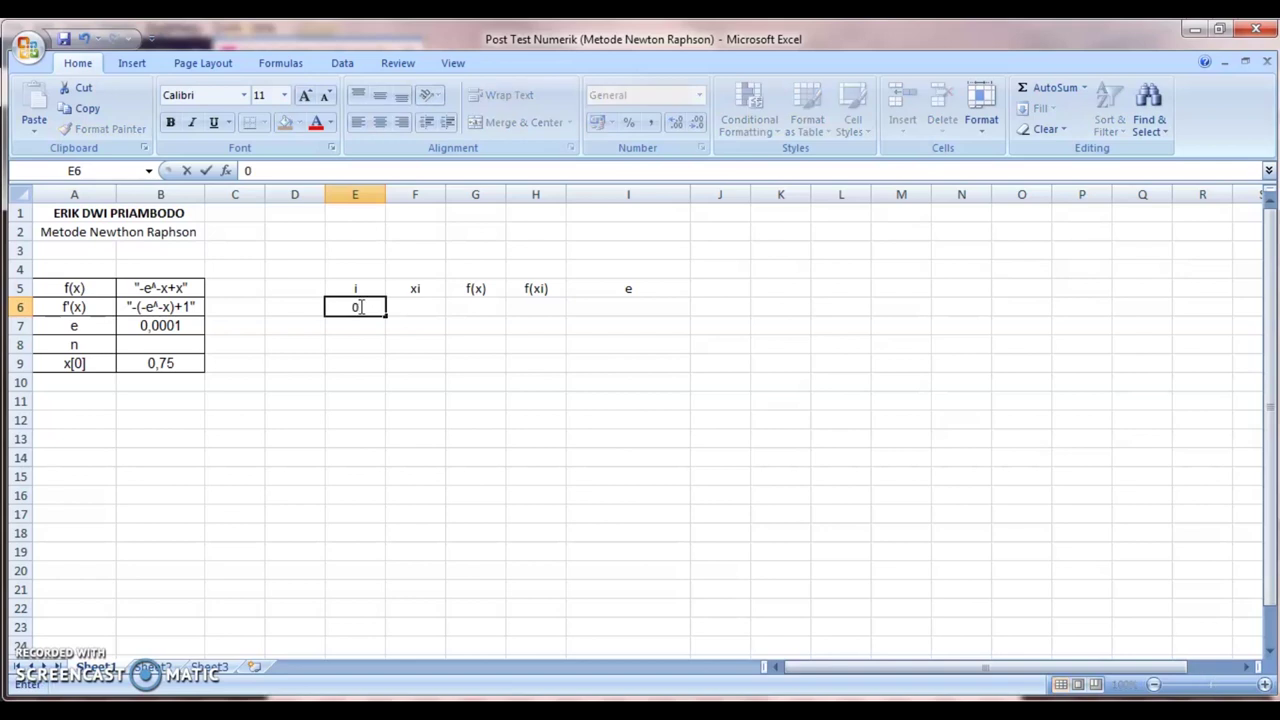
key(Return)
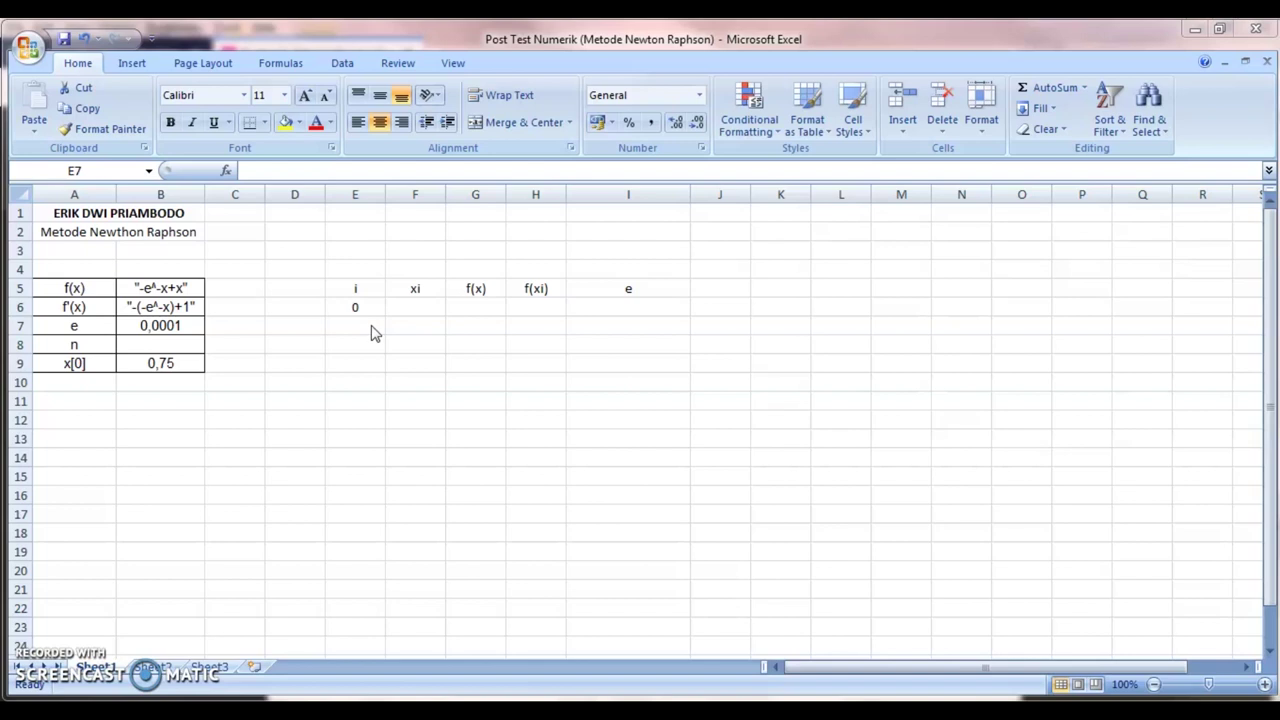
Step: Enter 1 in E7 and 2 in E8, and extend the iteration series down to 10 in E16
click(364, 326)
text(1)
key(Return)
click(364, 326)
key(Return)
text(2)
key(Return)
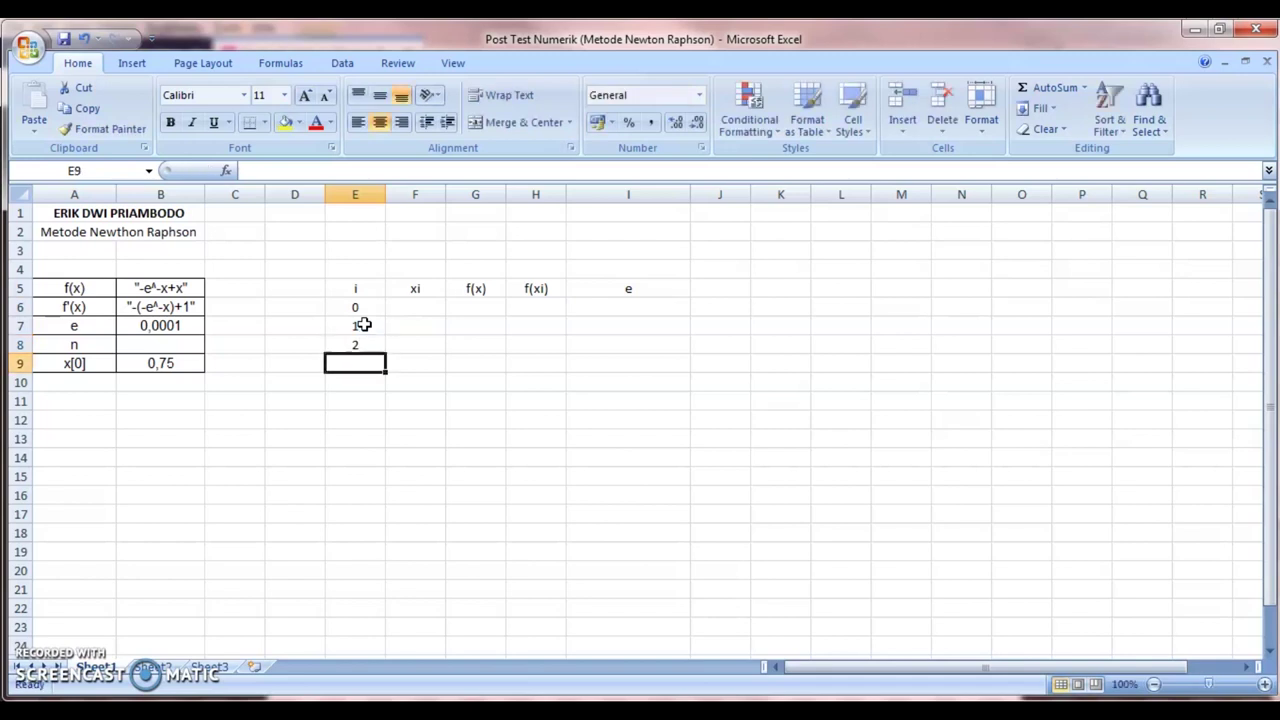
click(358, 310)
drag(358, 310, 382, 512)
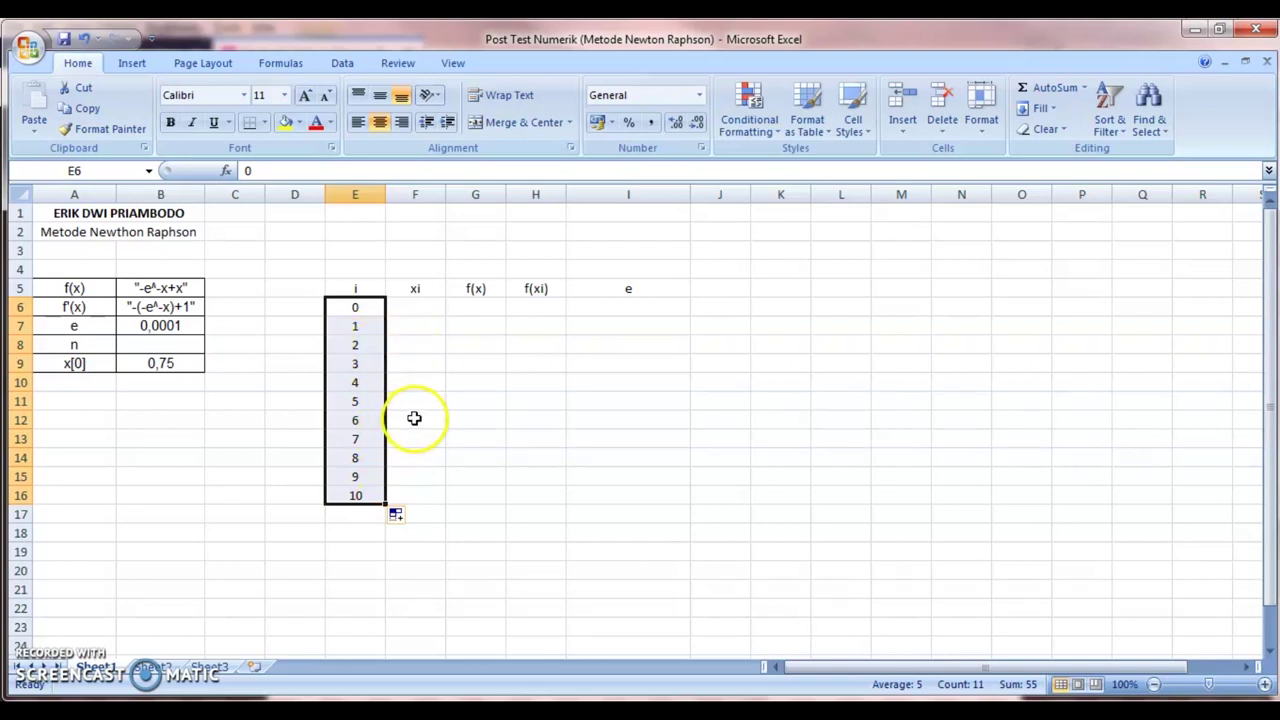
Step: Enter =B9 in F6 to link the first xi value to the initial guess x[0]
click(424, 306)
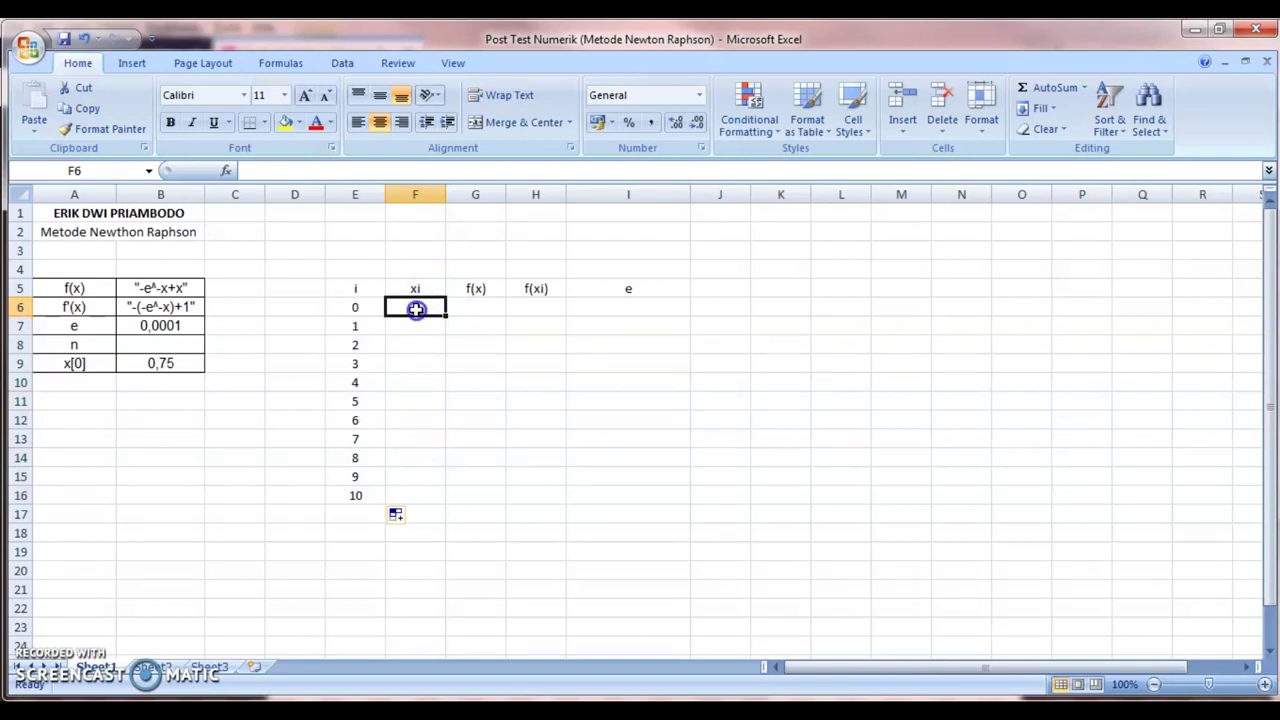
double_click(416, 309)
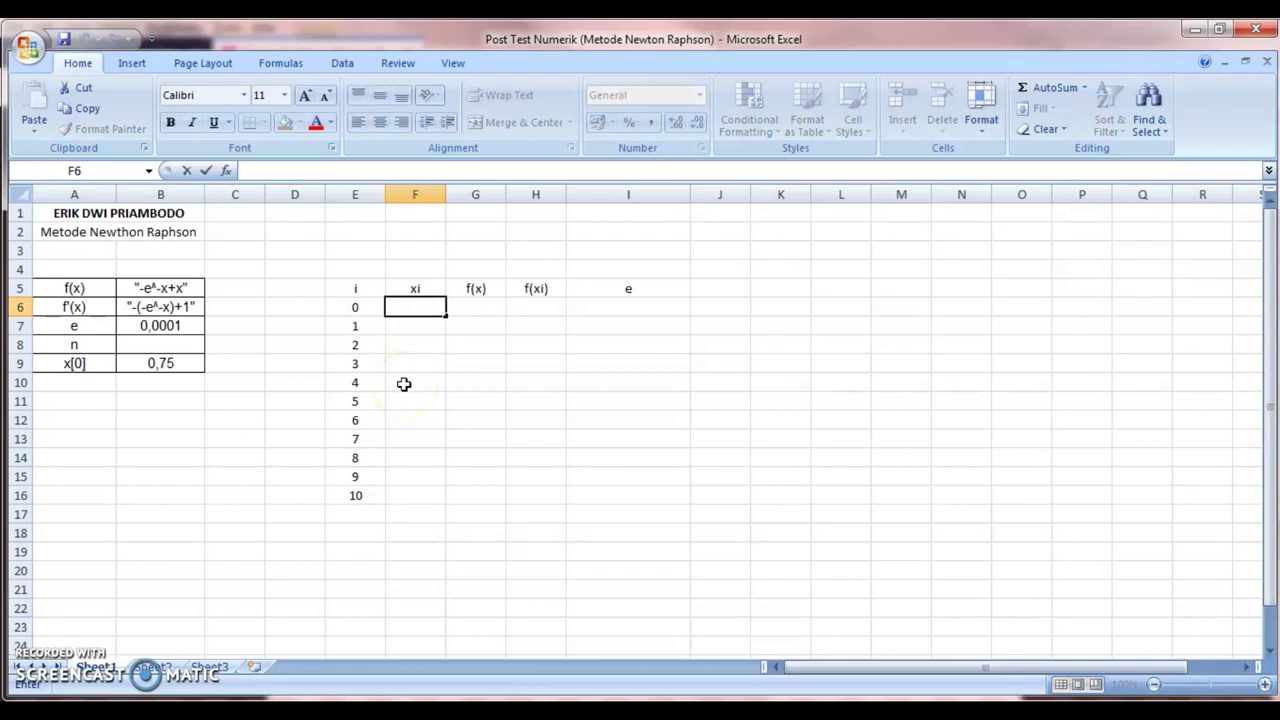
text(=)
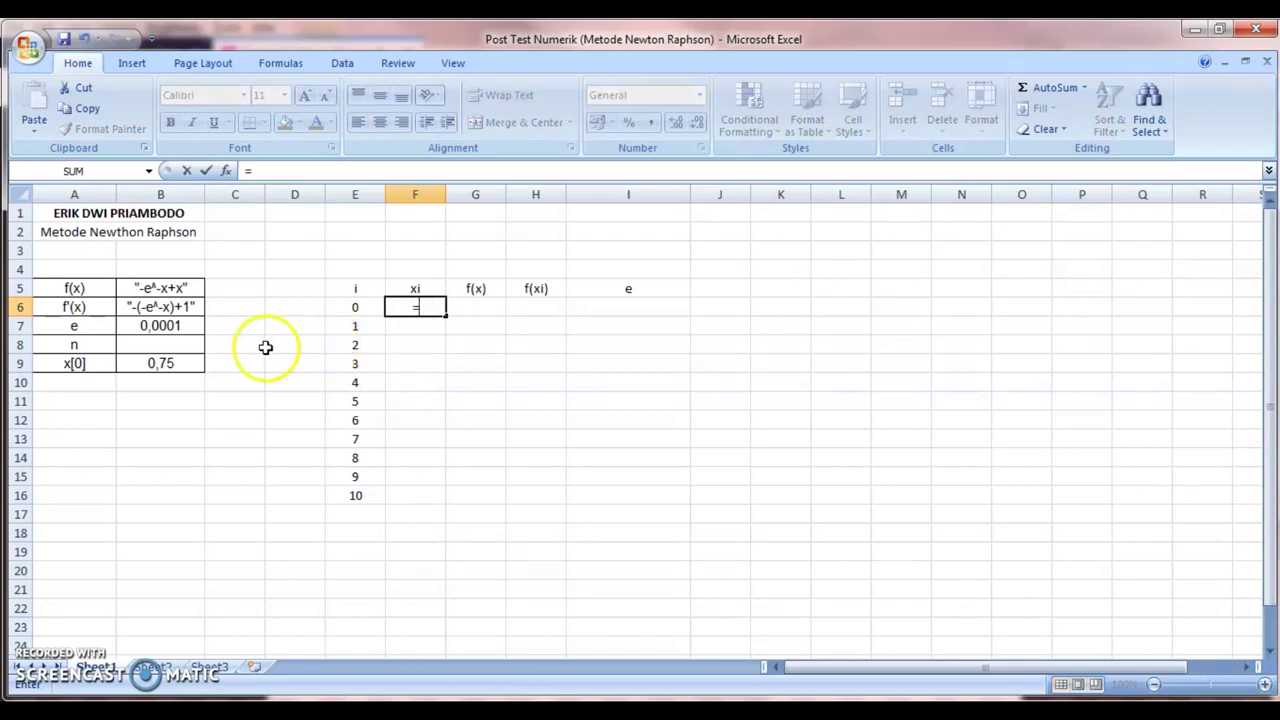
click(172, 362)
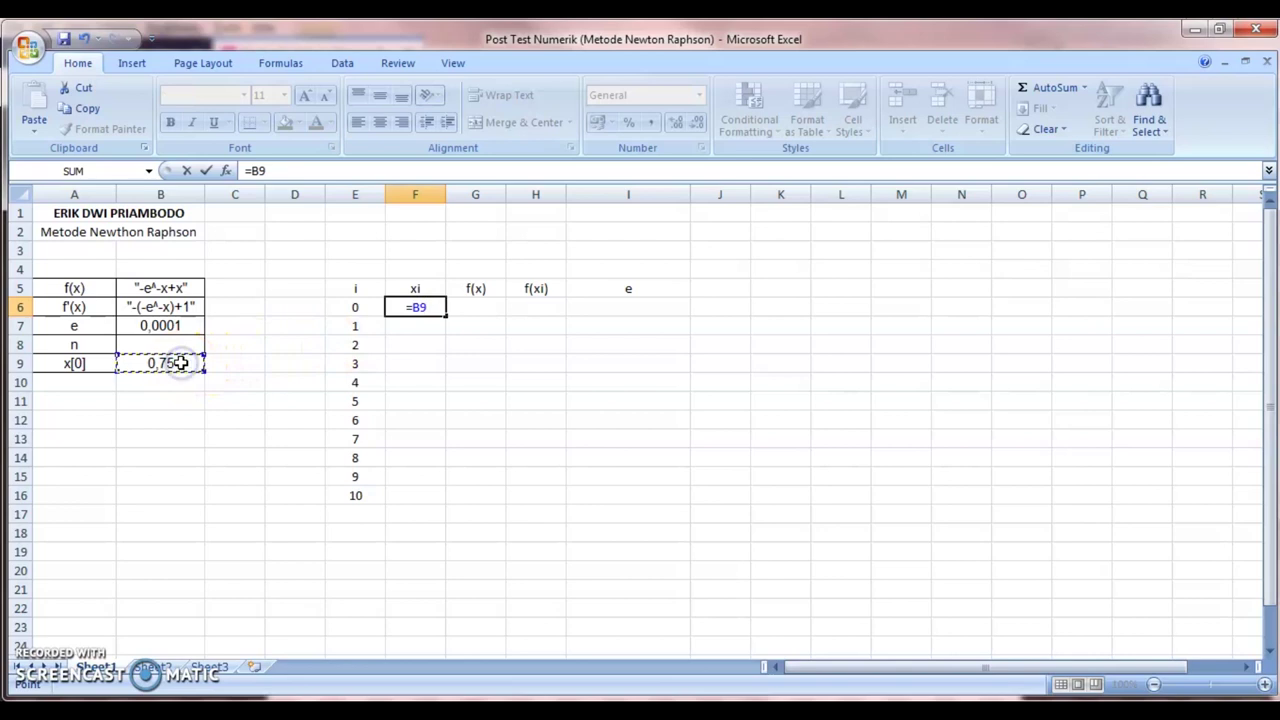
key(Return)
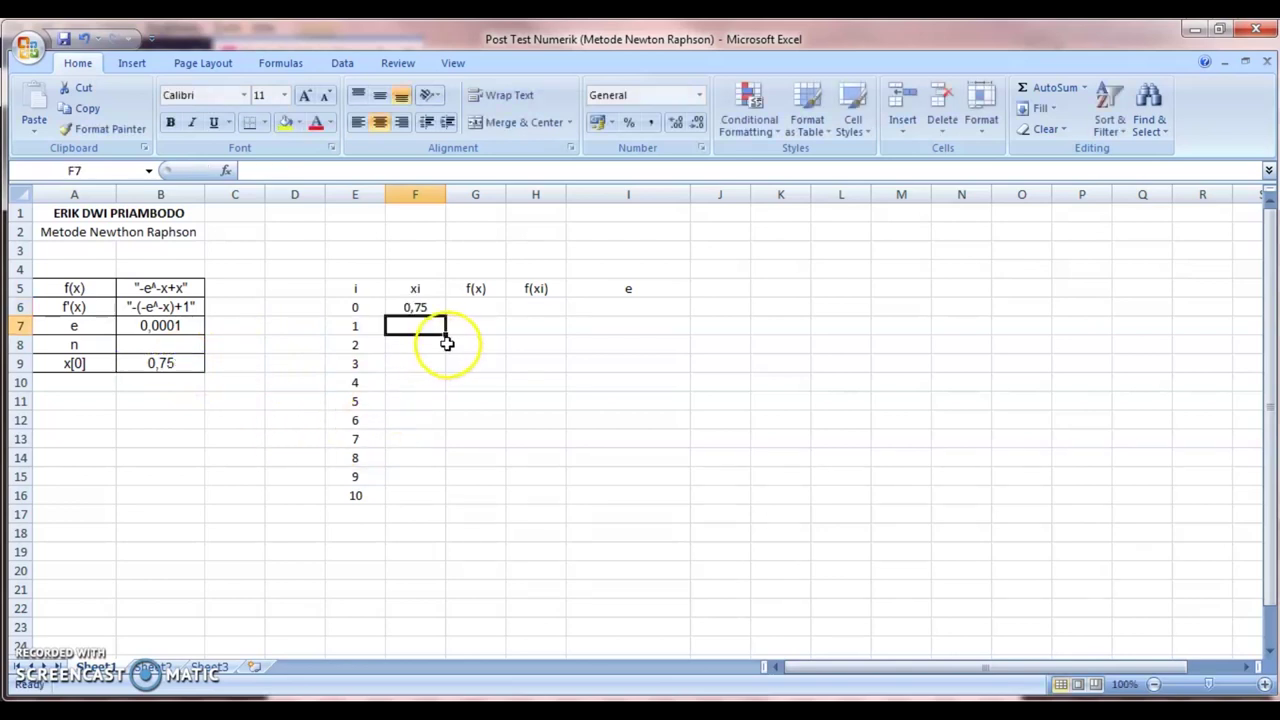
Step: Widen column G, which holds the f(x) values
click(478, 308)
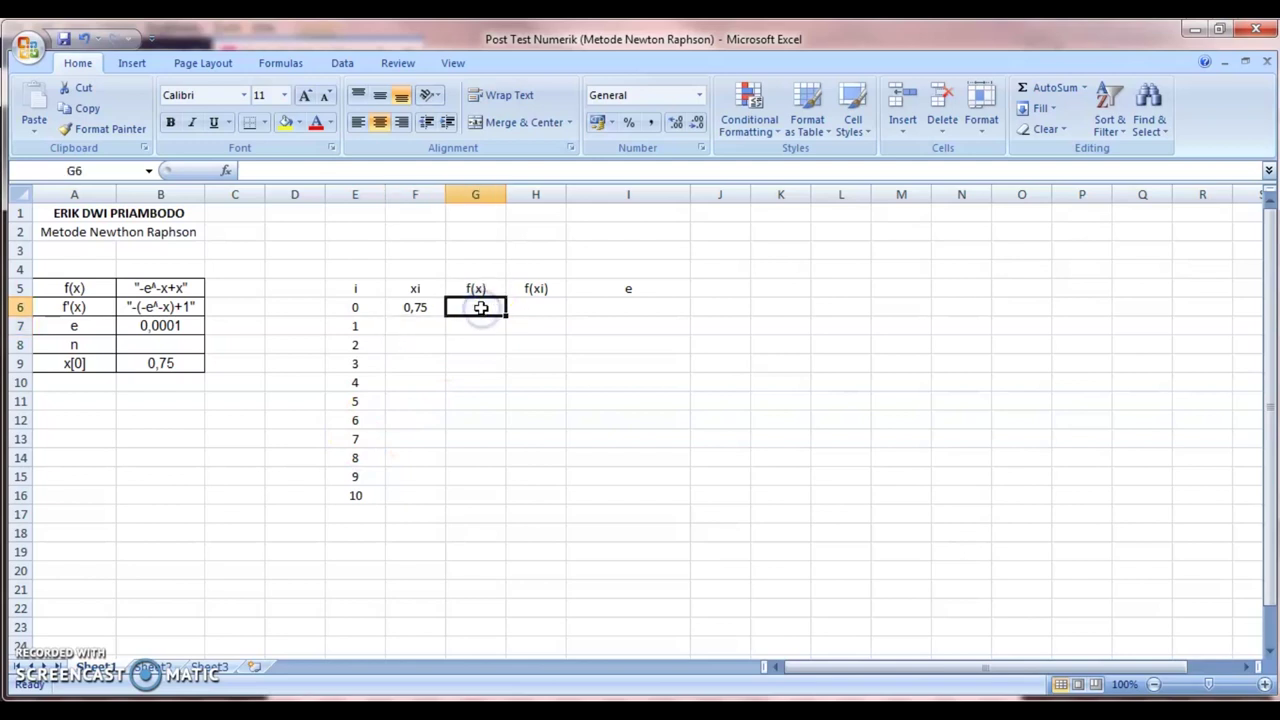
drag(507, 194, 540, 196)
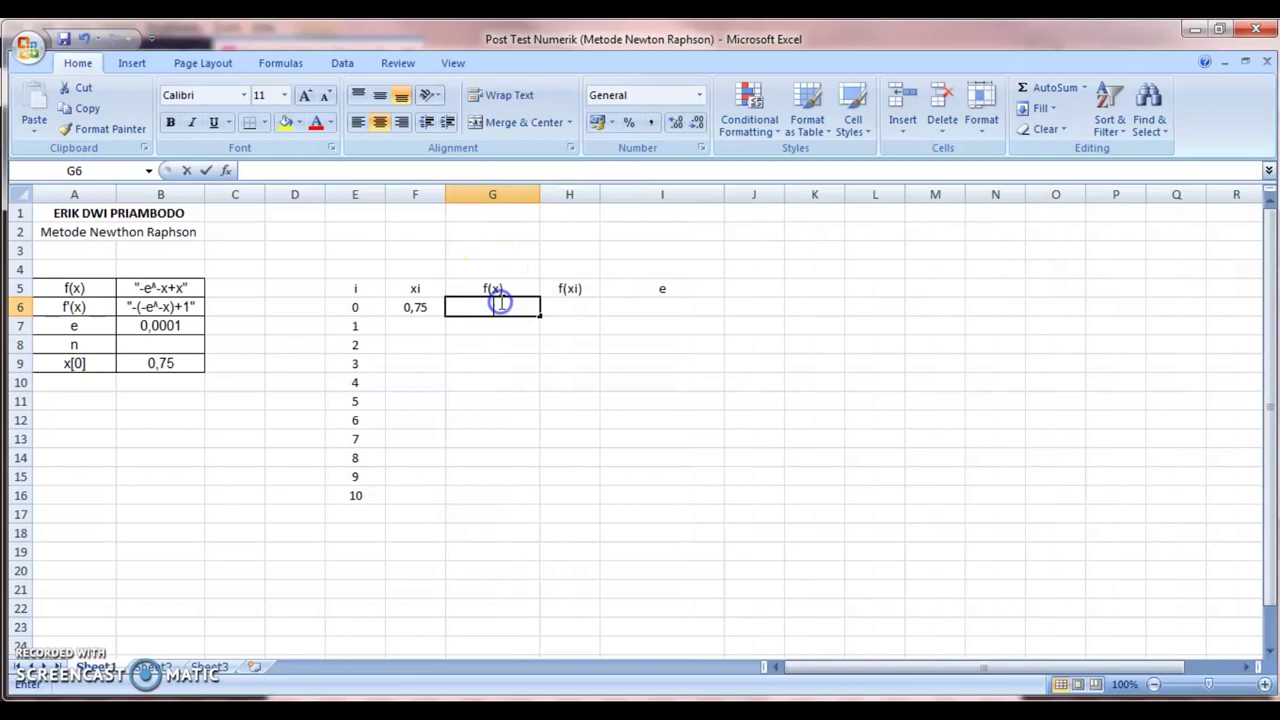
double_click(496, 303)
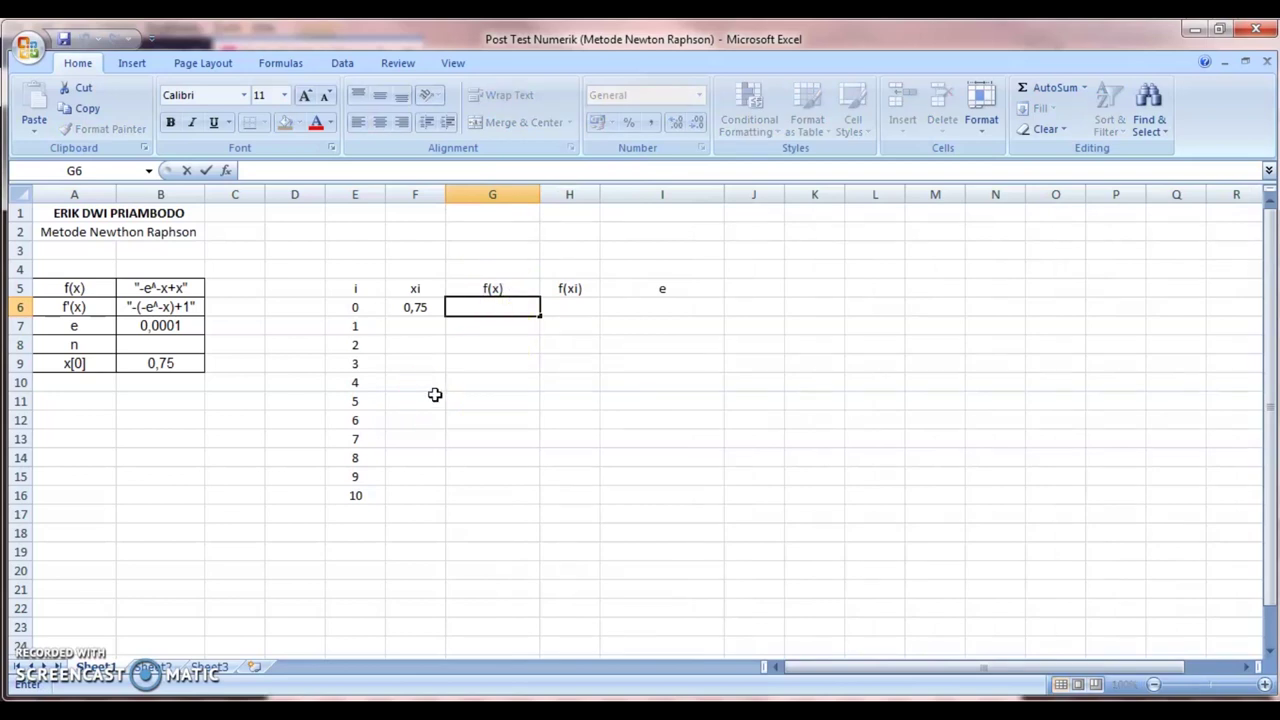
text(-)
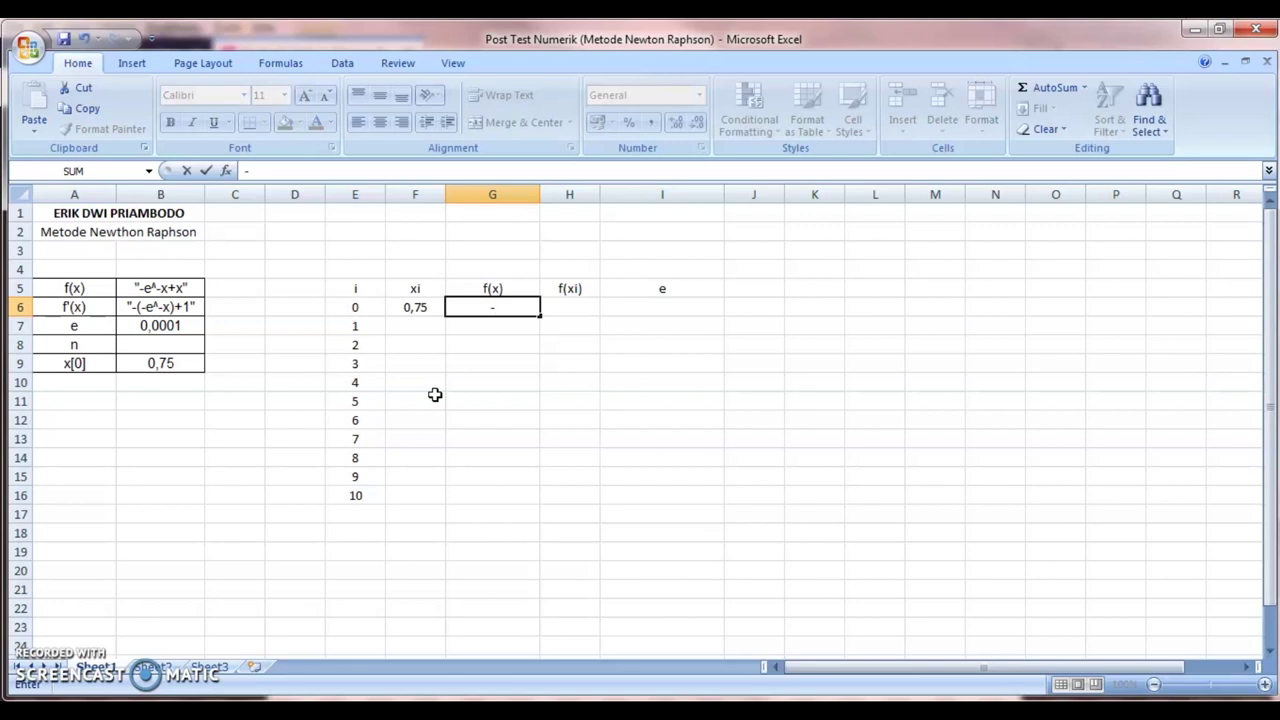
text(e)
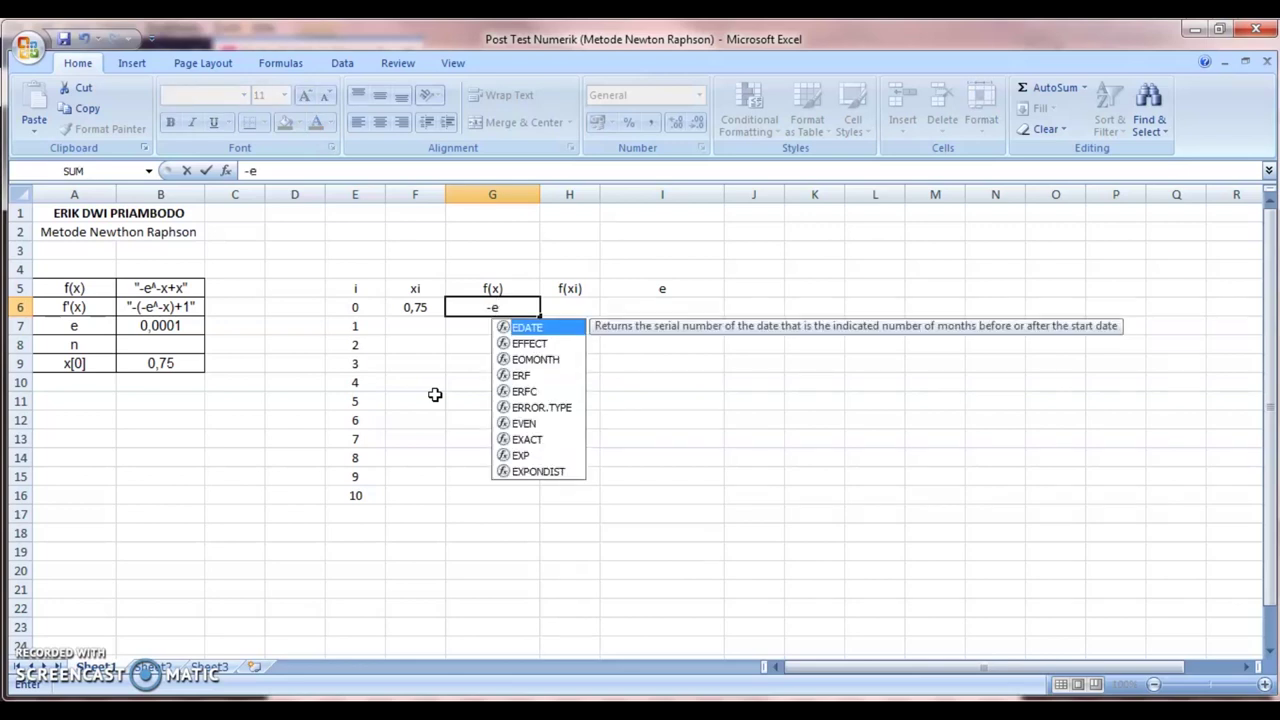
text(xp)
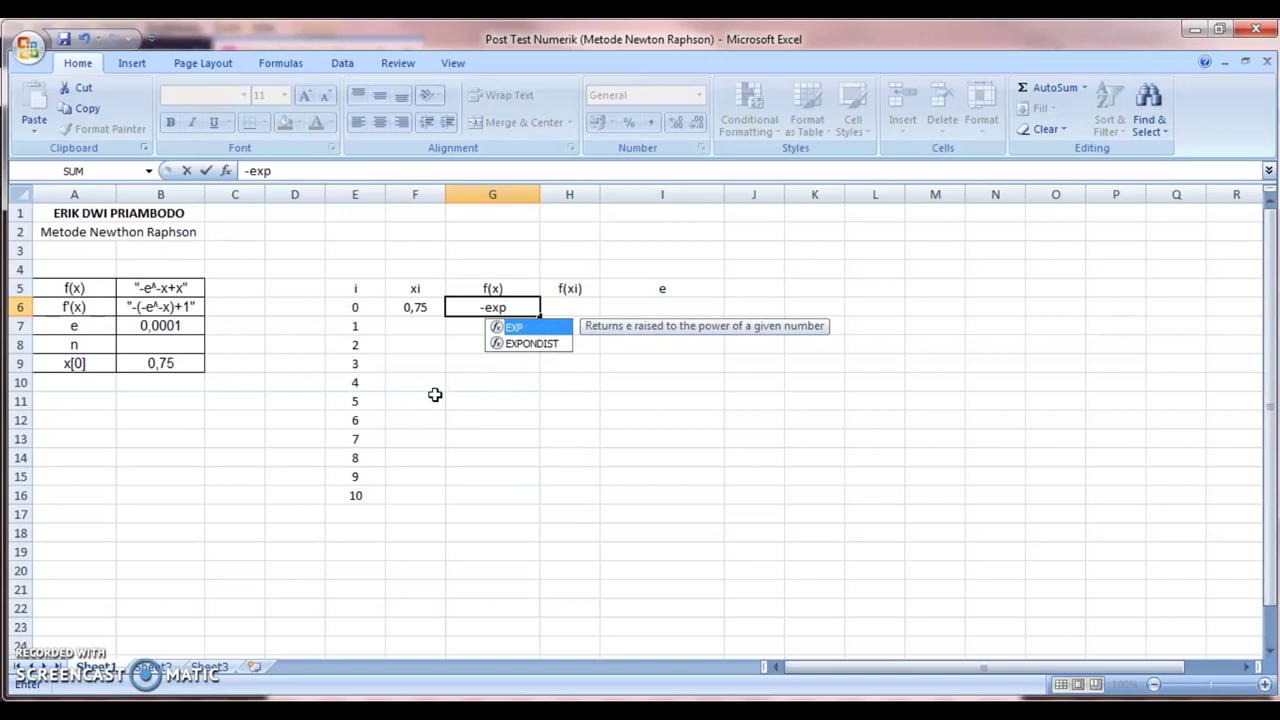
text(-)
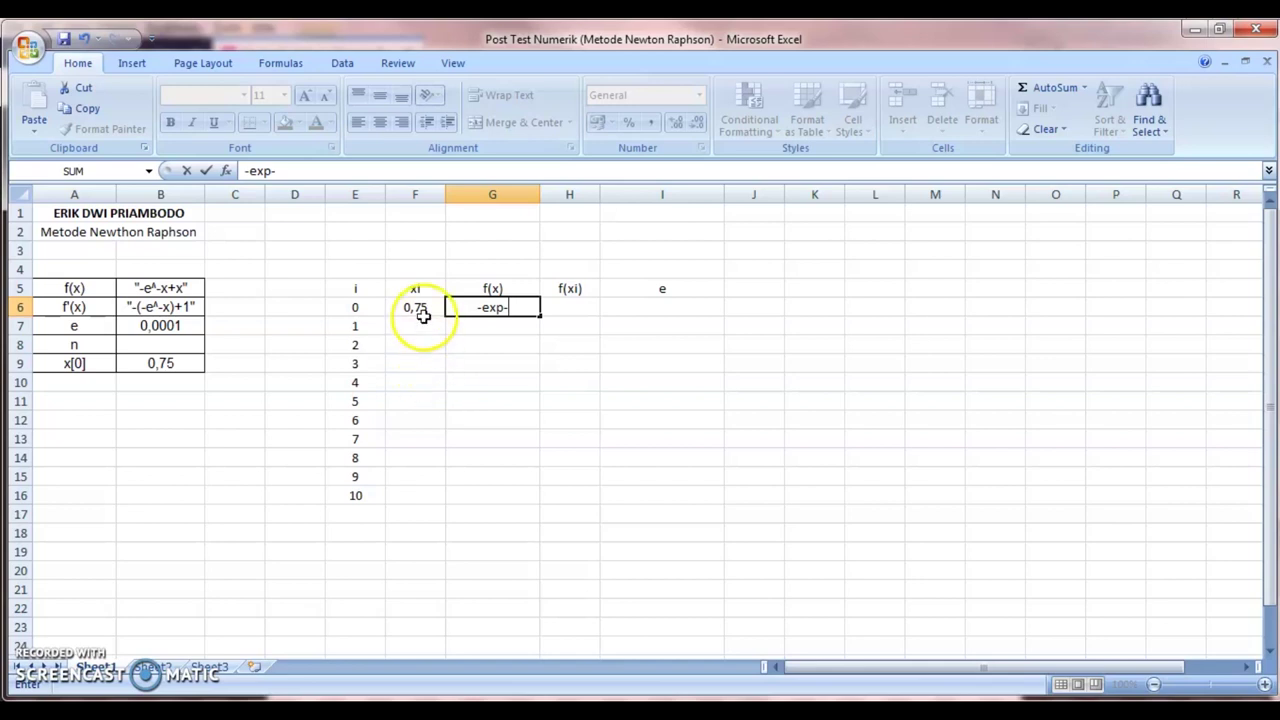
key(BackSpace)
key(Escape)
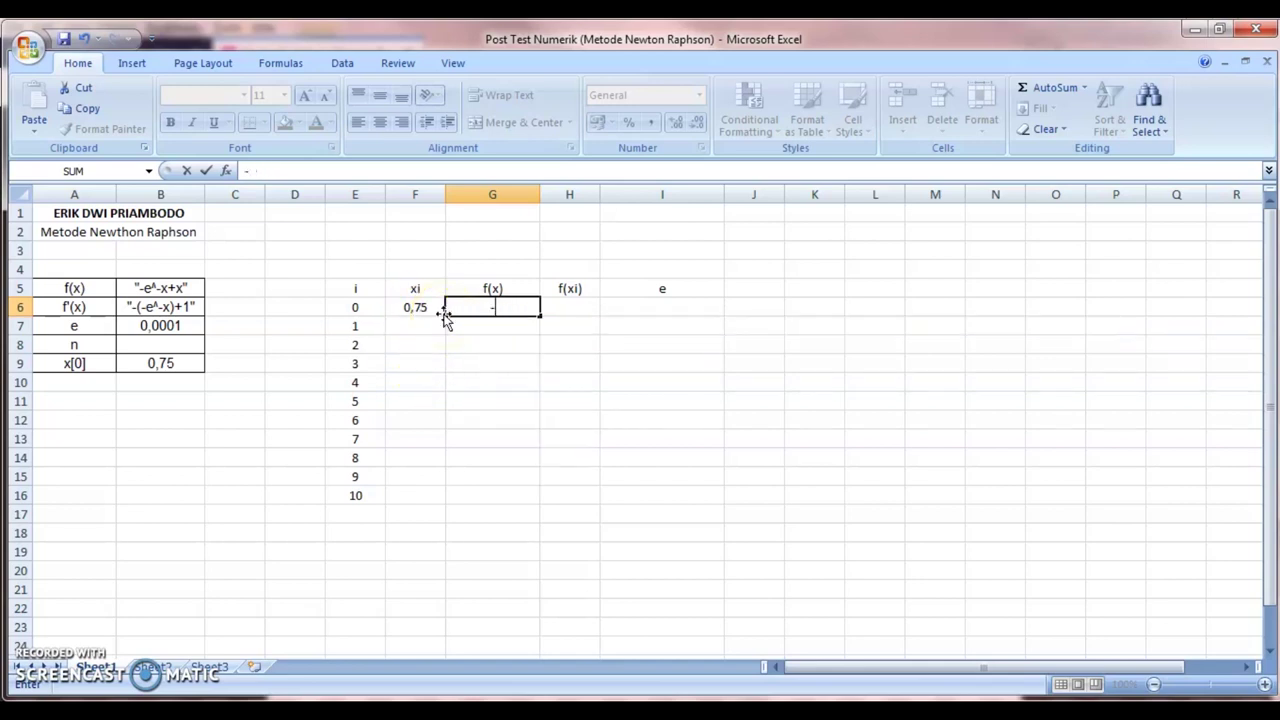
Step: Enter the formula =-EXP(-F6)+F6 in G6 to calculate f(x) for iteration 0
text(=)
text(-ecp)
key(BackSpace)
key(BackSpace)
text(xp)
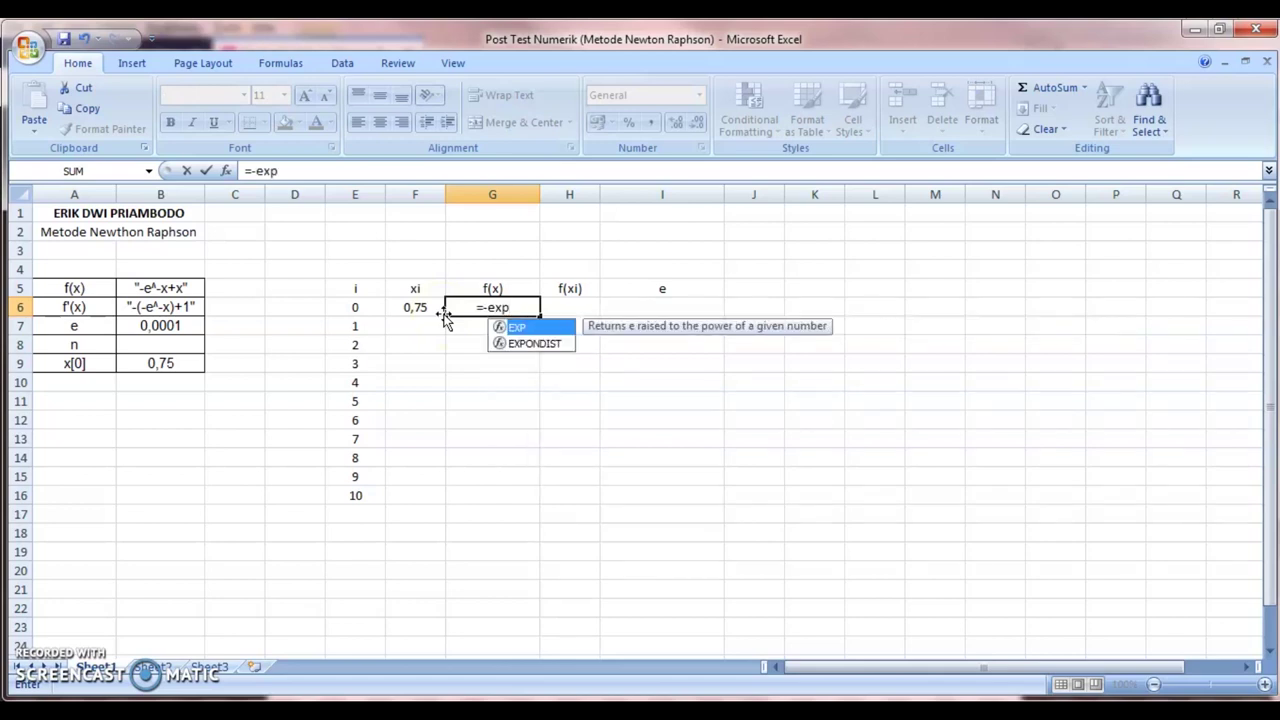
text(-)
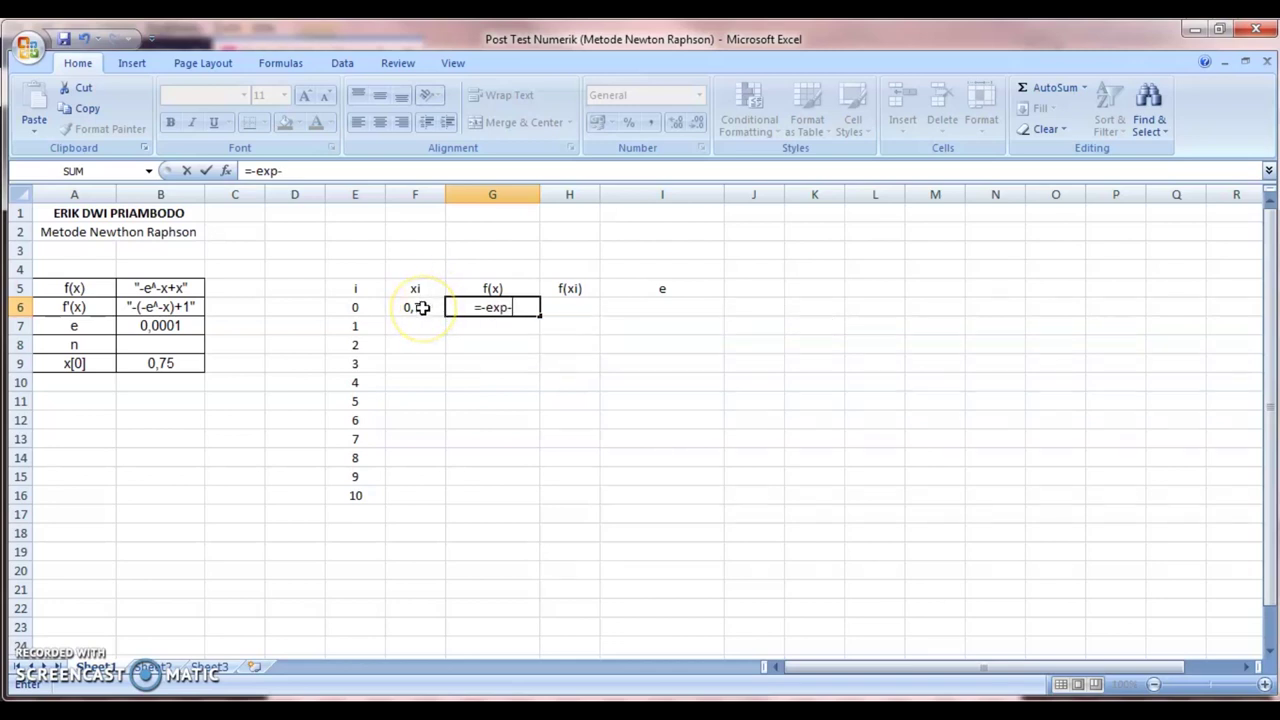
click(422, 308)
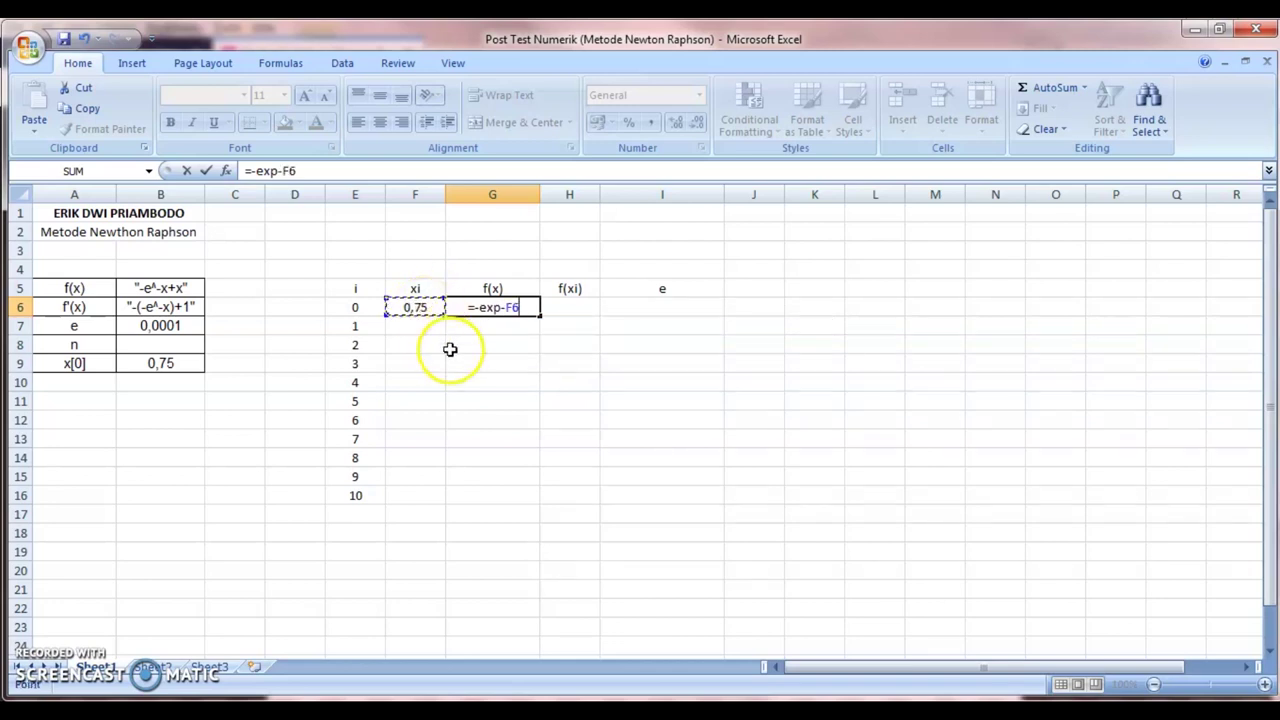
text(+)
click(416, 308)
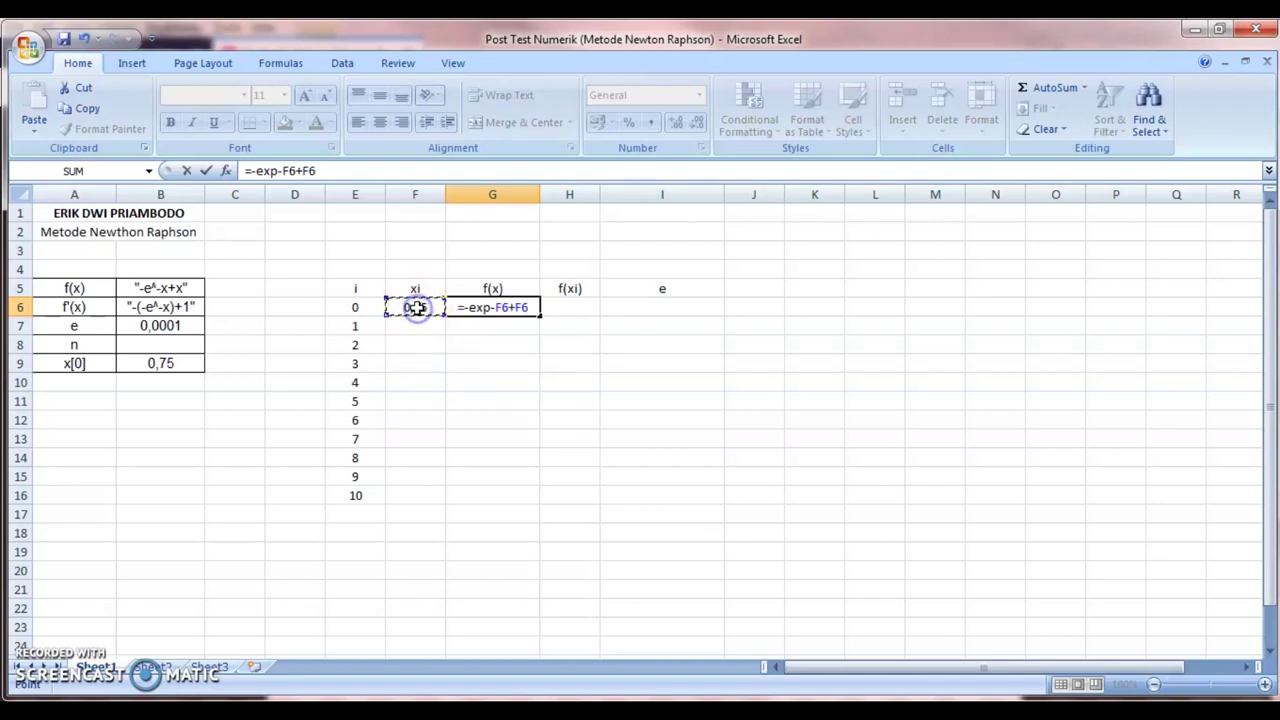
key(Return)
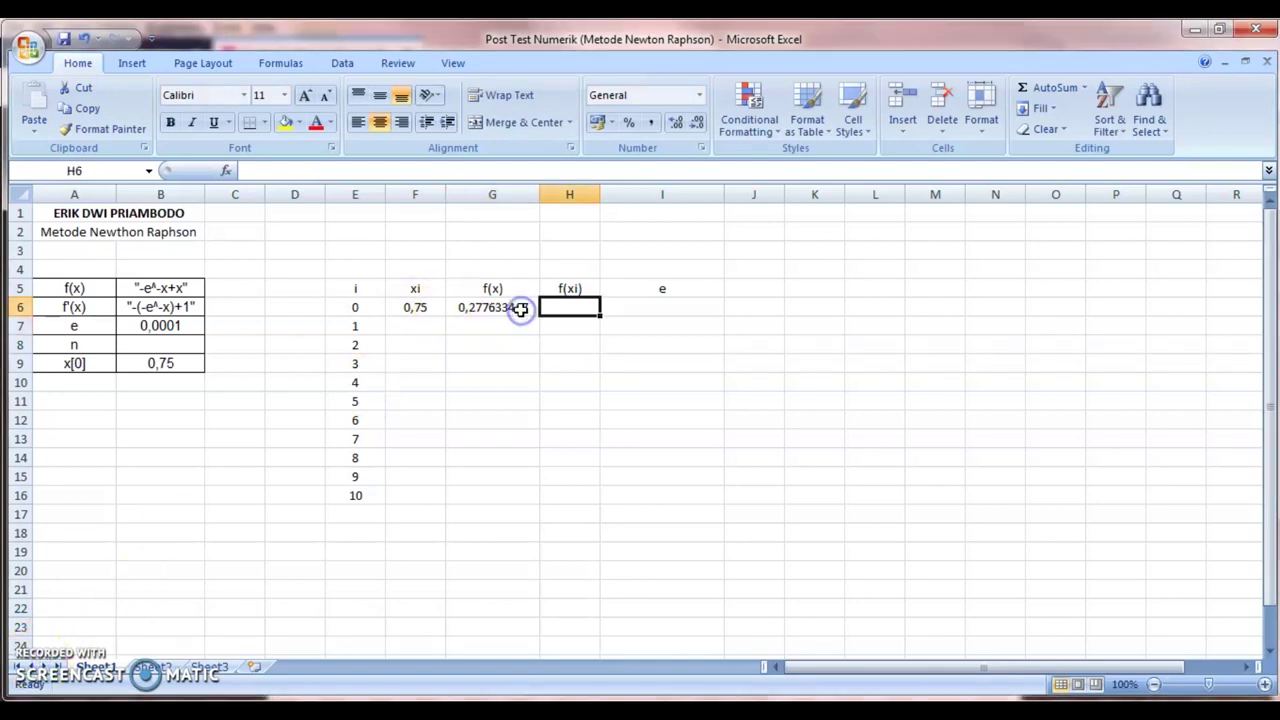
click(518, 309)
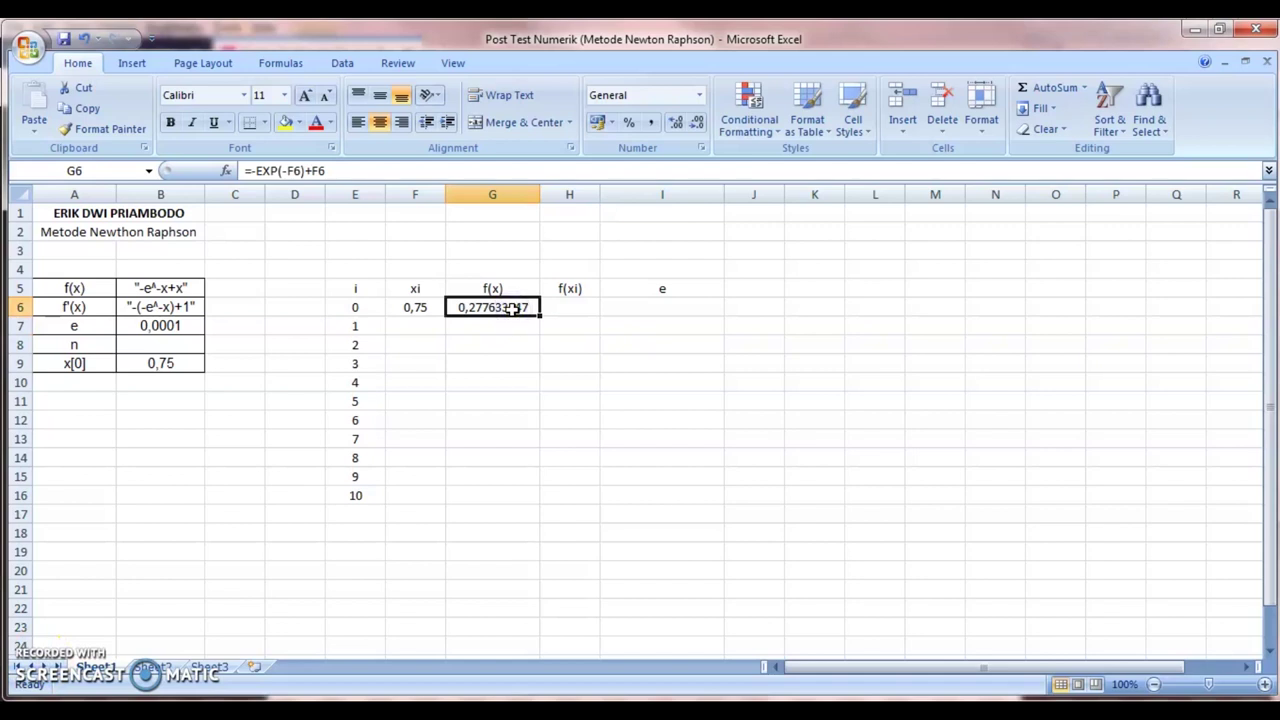
Step: Enter the formula =-(-EXP(-F6))+1 in H6 to calculate f'(x[i]) for iteration 0
click(570, 311)
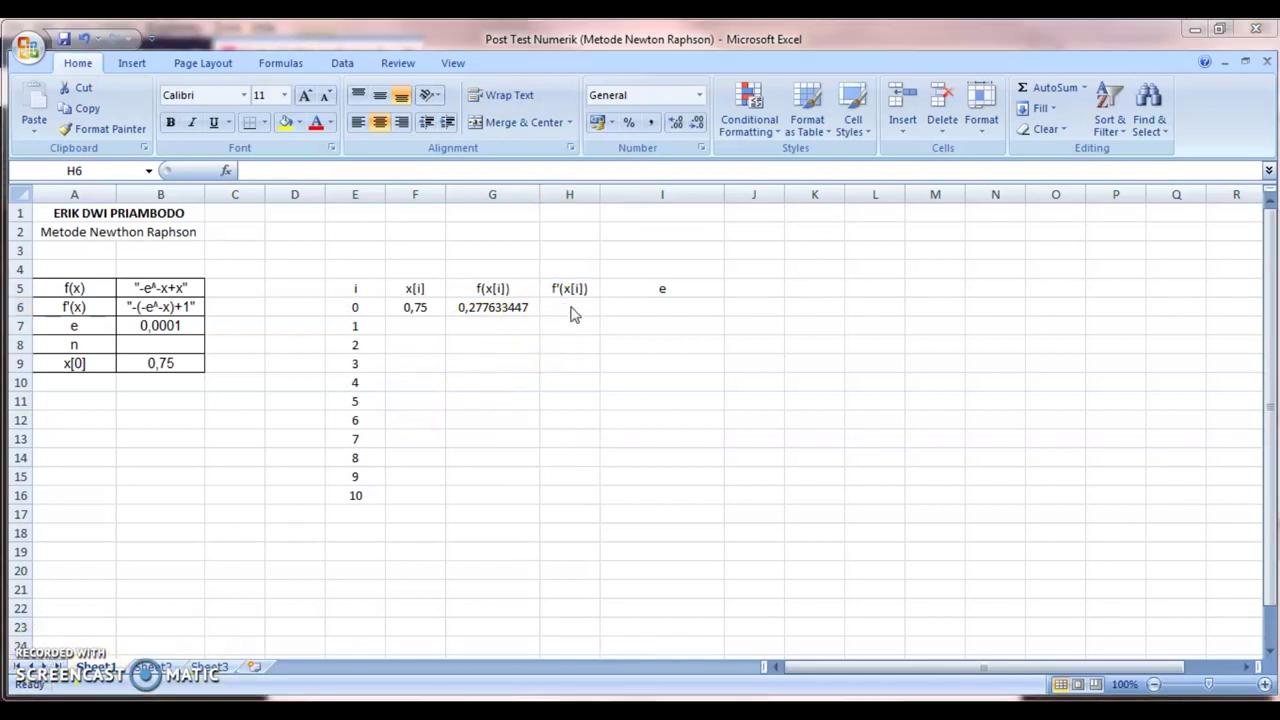
double_click(570, 309)
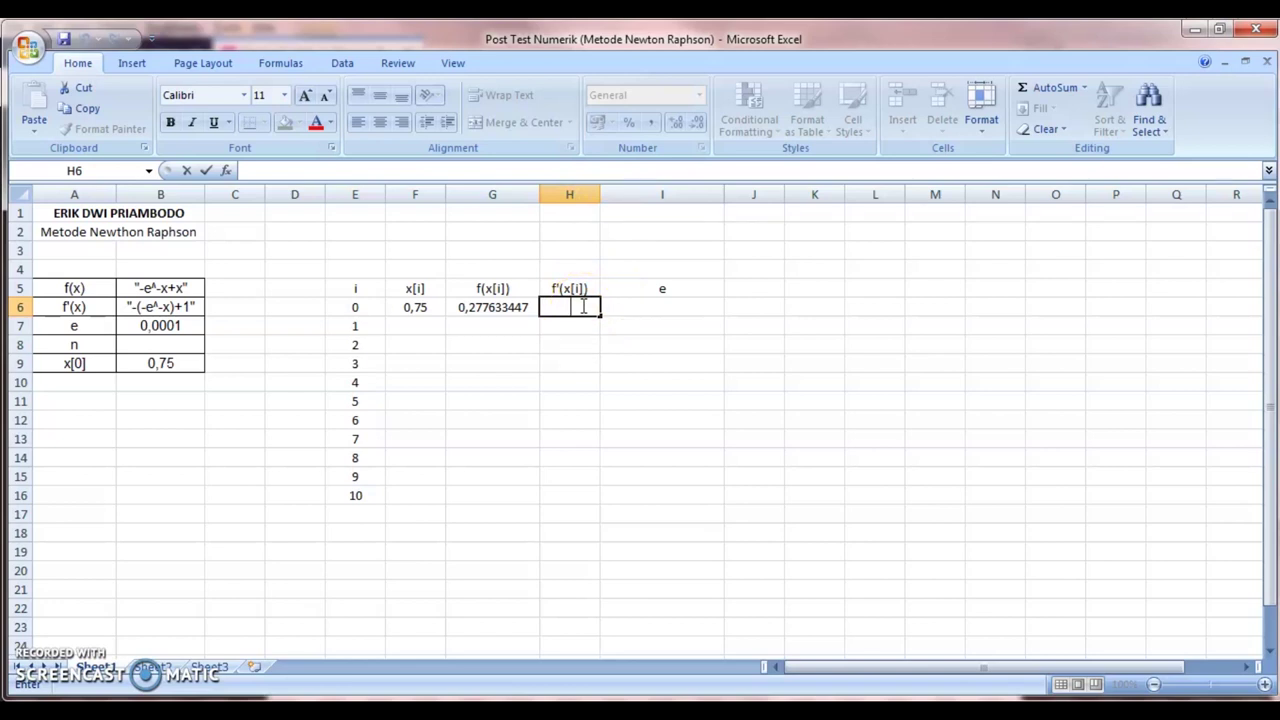
text(=-)
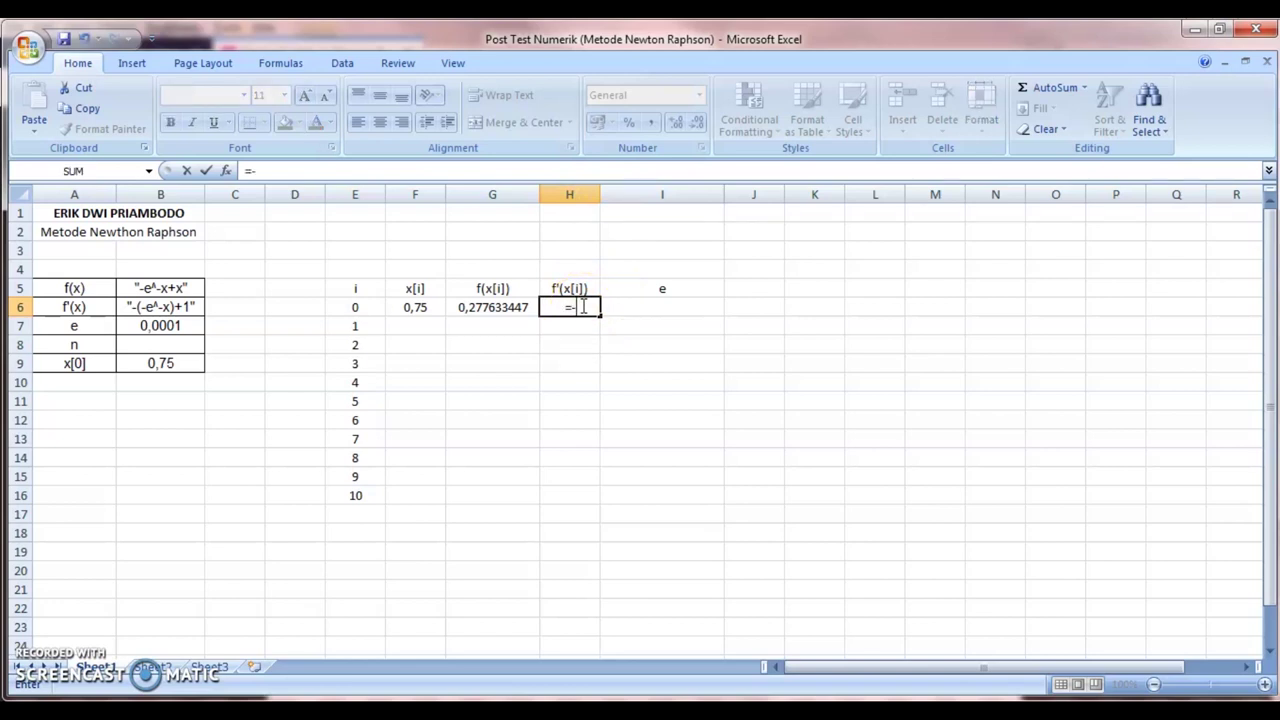
text((-exp)
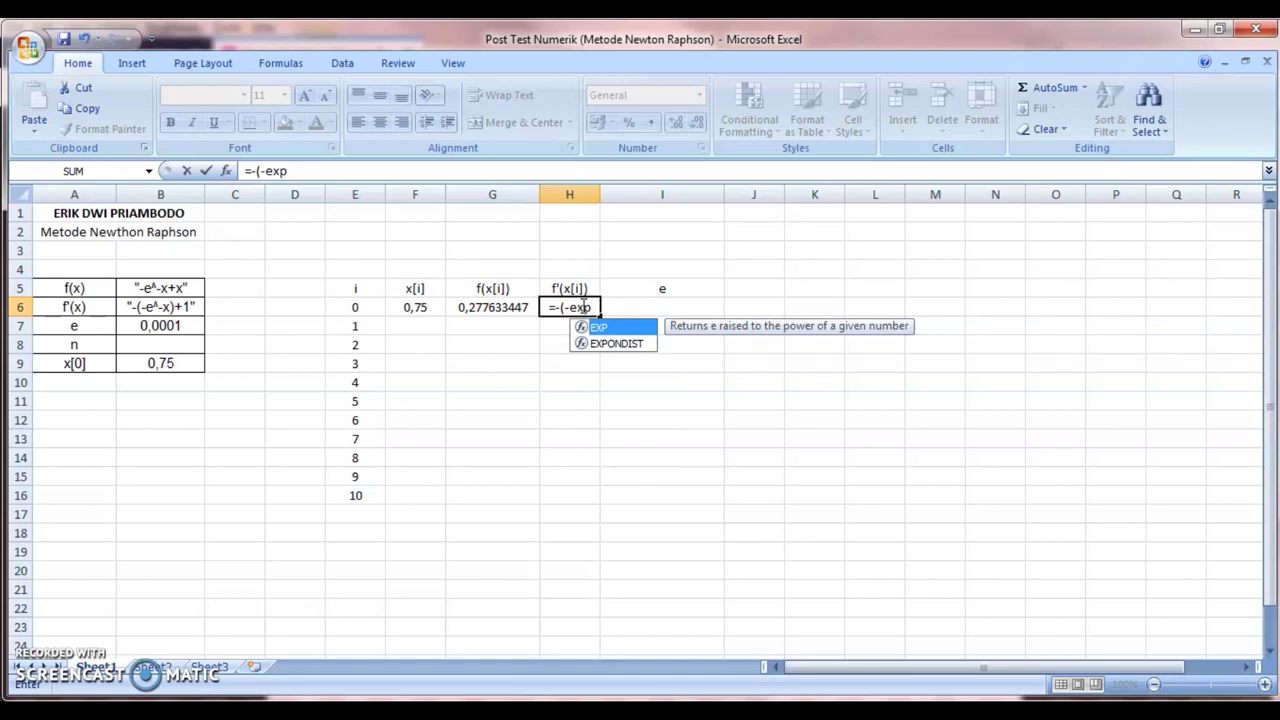
text((-)
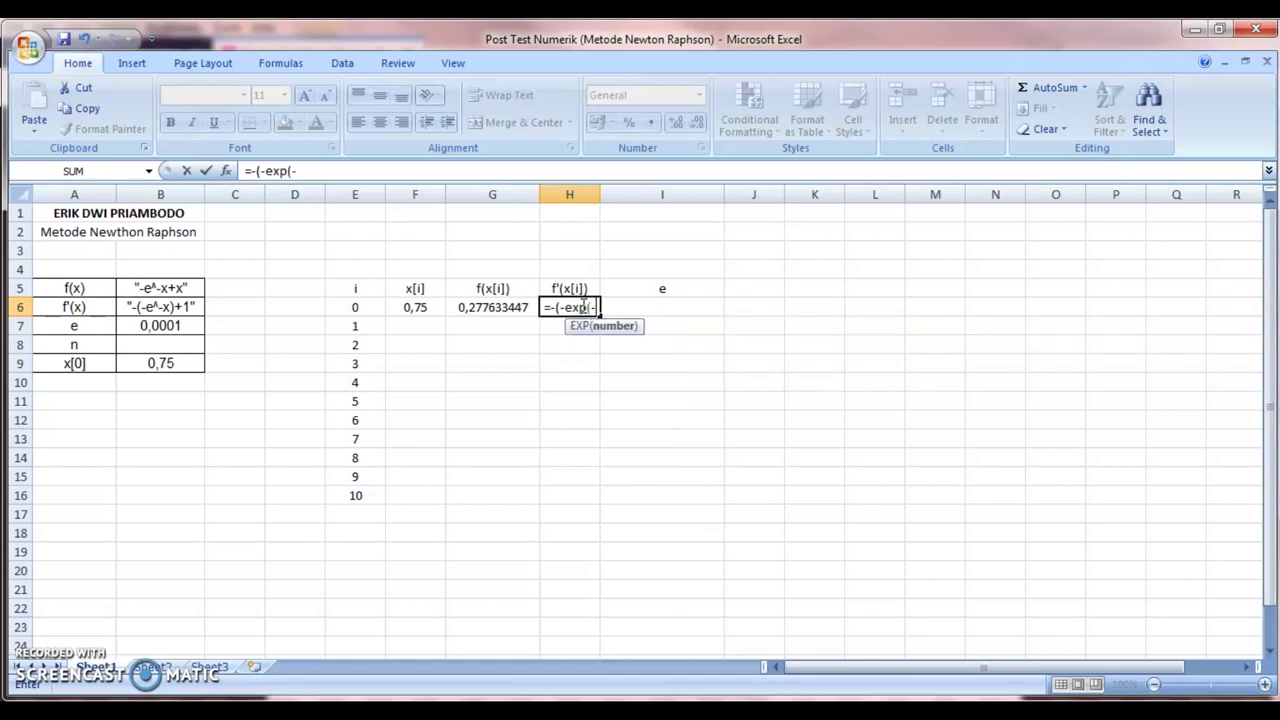
text(x))
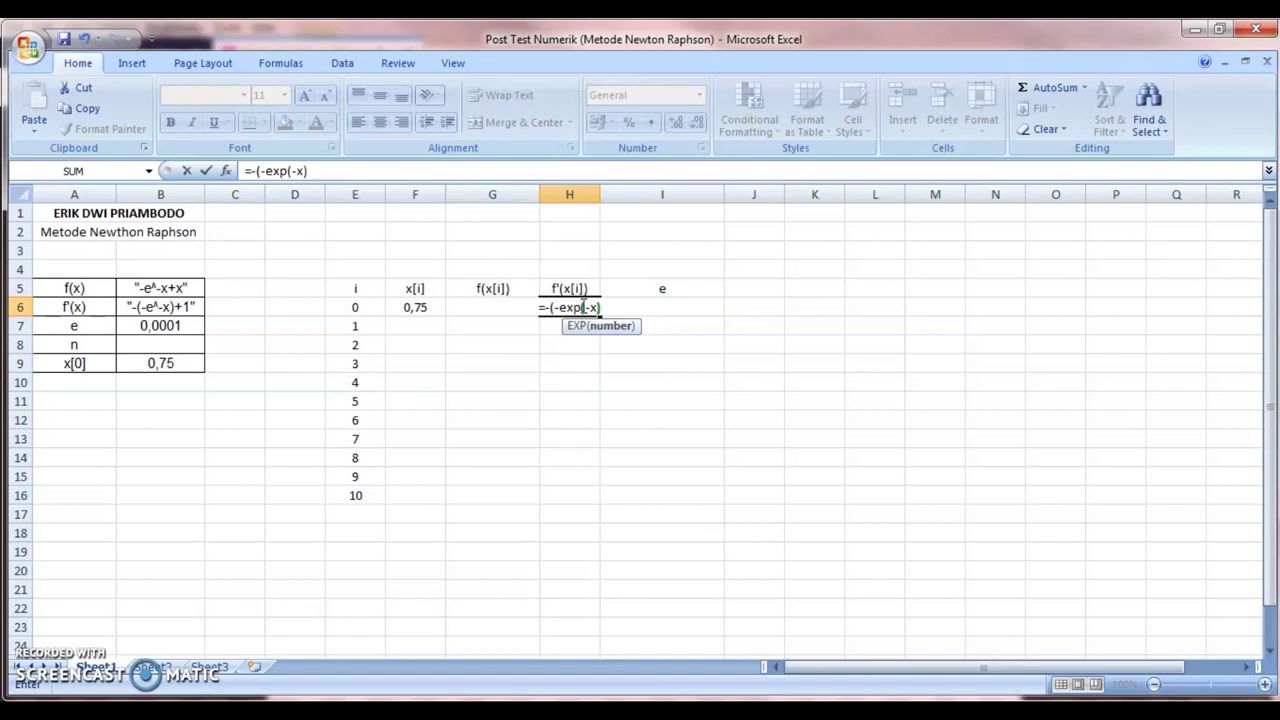
click(646, 360)
text())
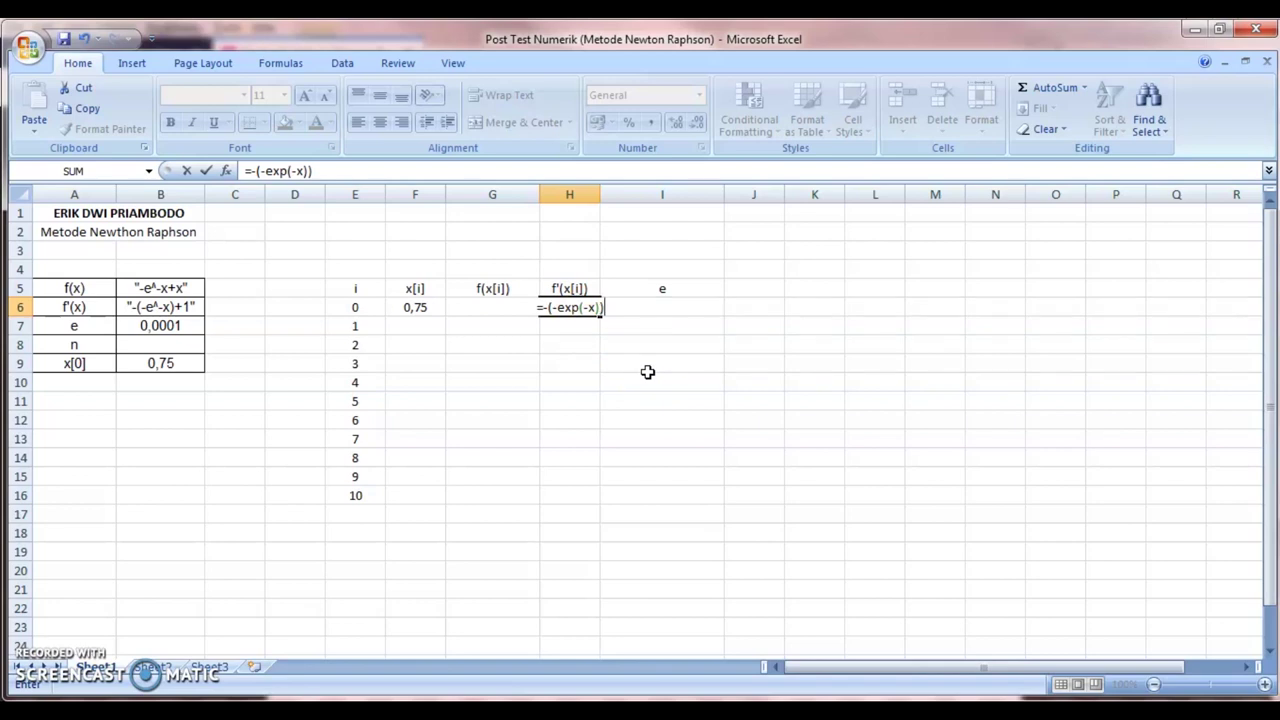
text(+1)
key(Return)
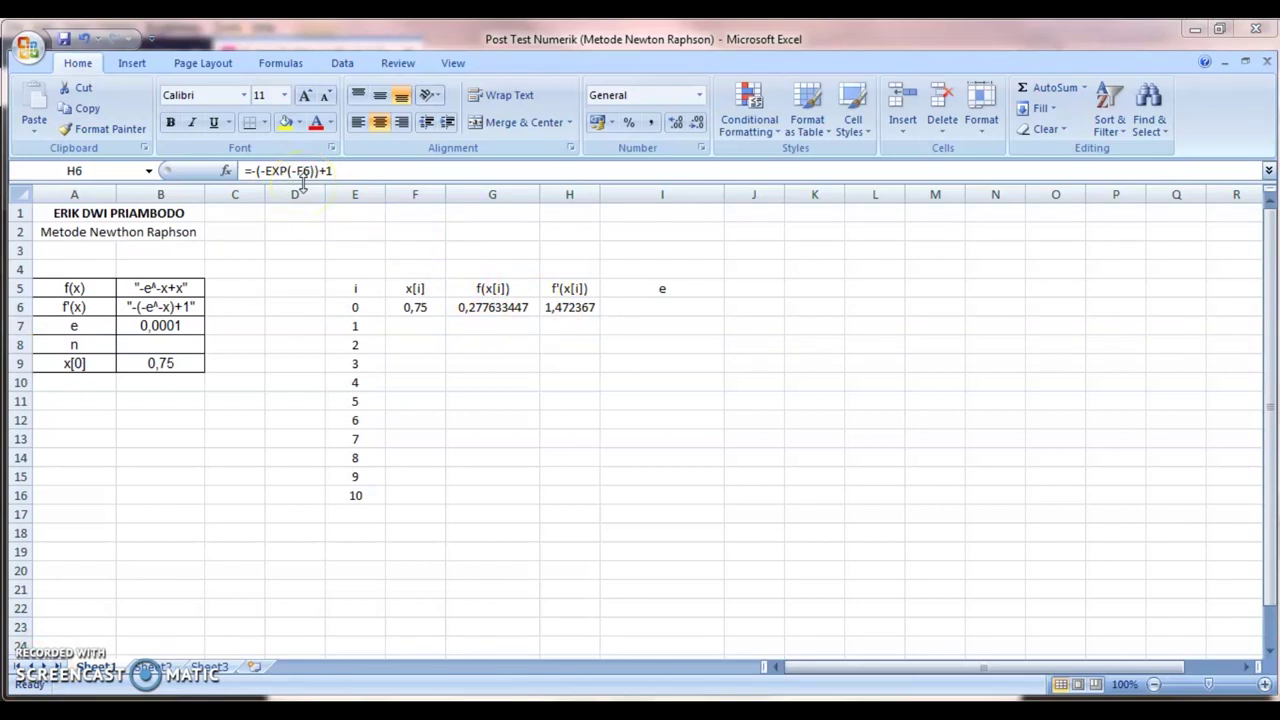
click(252, 174)
text(-)
click(420, 326)
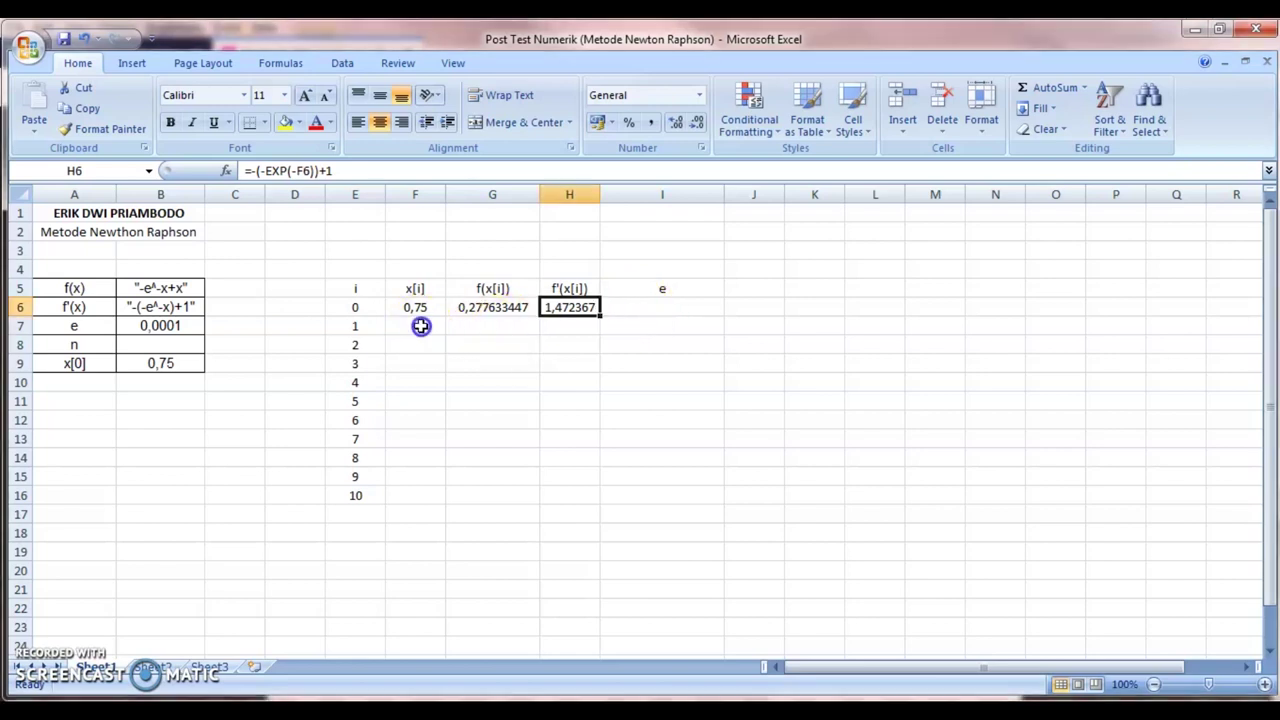
click(420, 326)
double_click(420, 326)
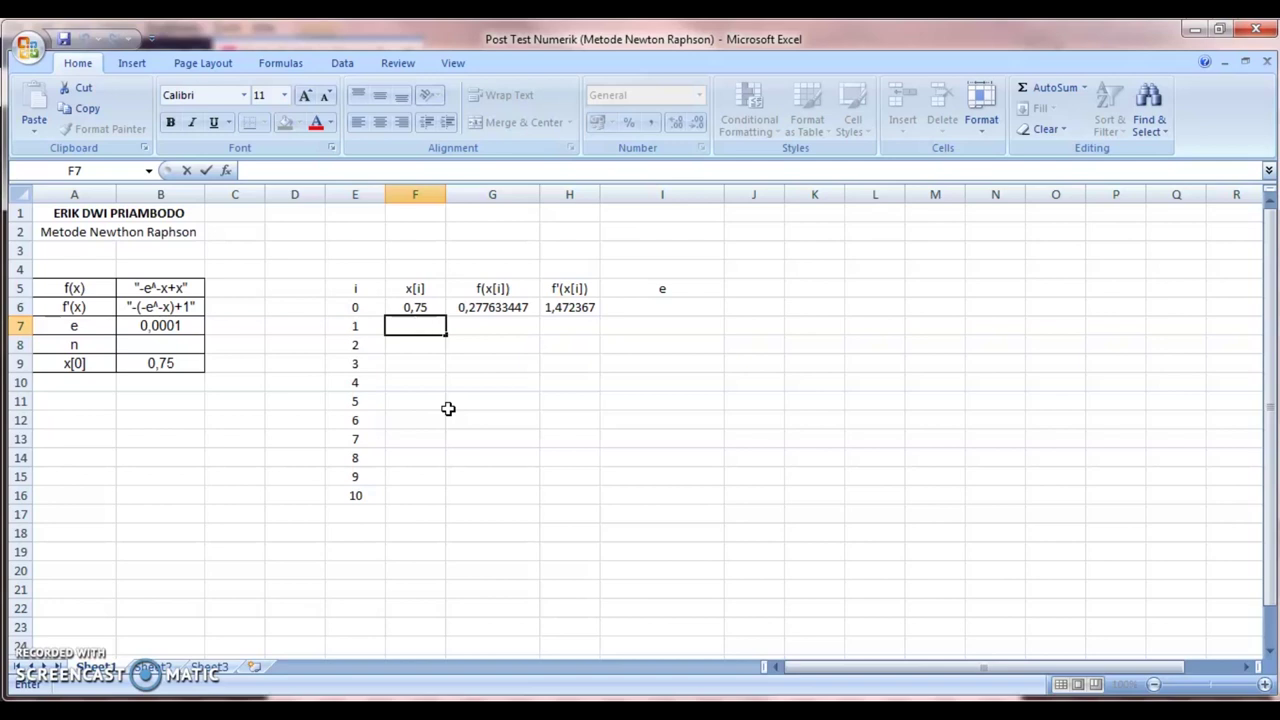
text(=)
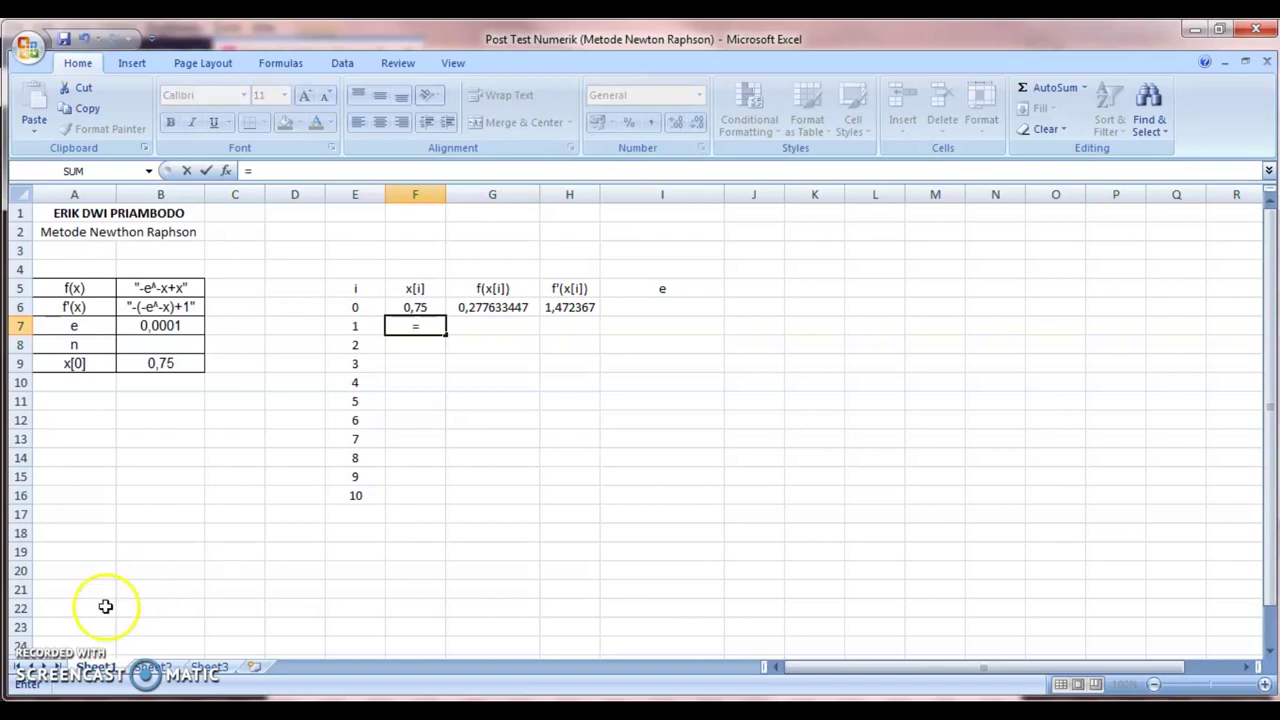
key(Escape)
Step: Enter the Newton Raphson formula =F6-(G6/H6) in F7 to calculate x[i] for iteration 1
double_click(423, 325)
text(=)
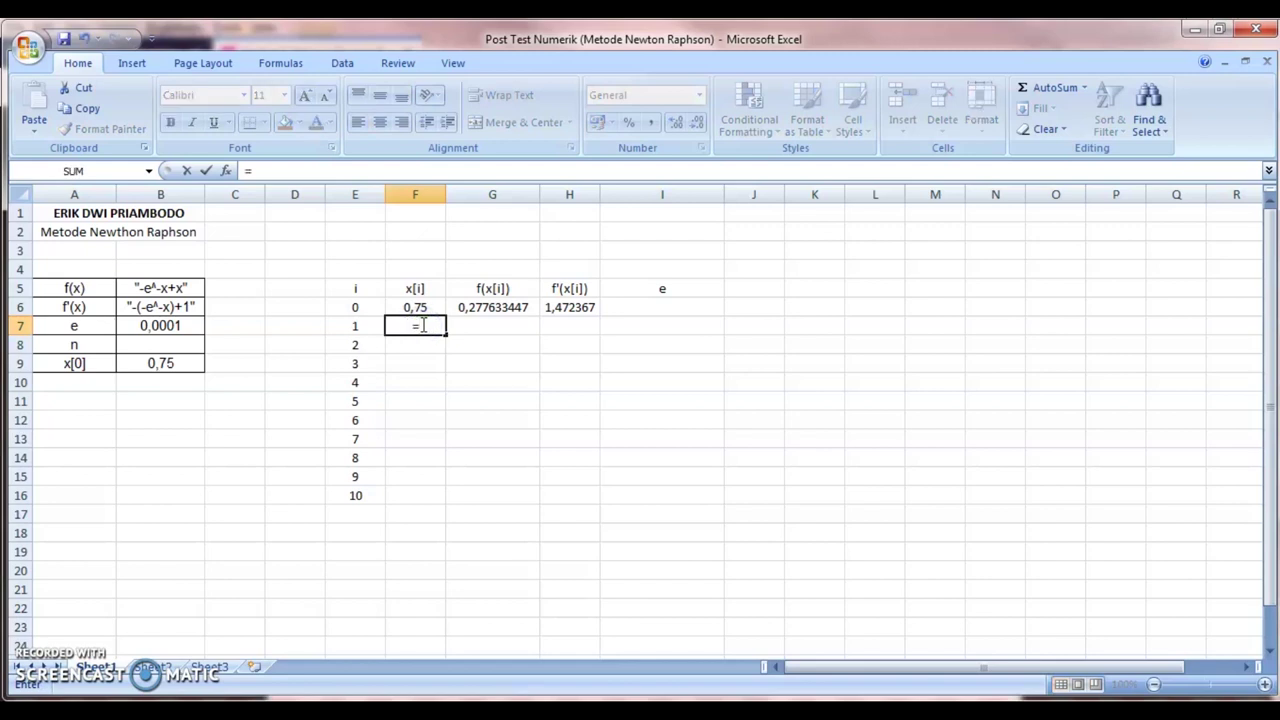
click(426, 309)
text(()
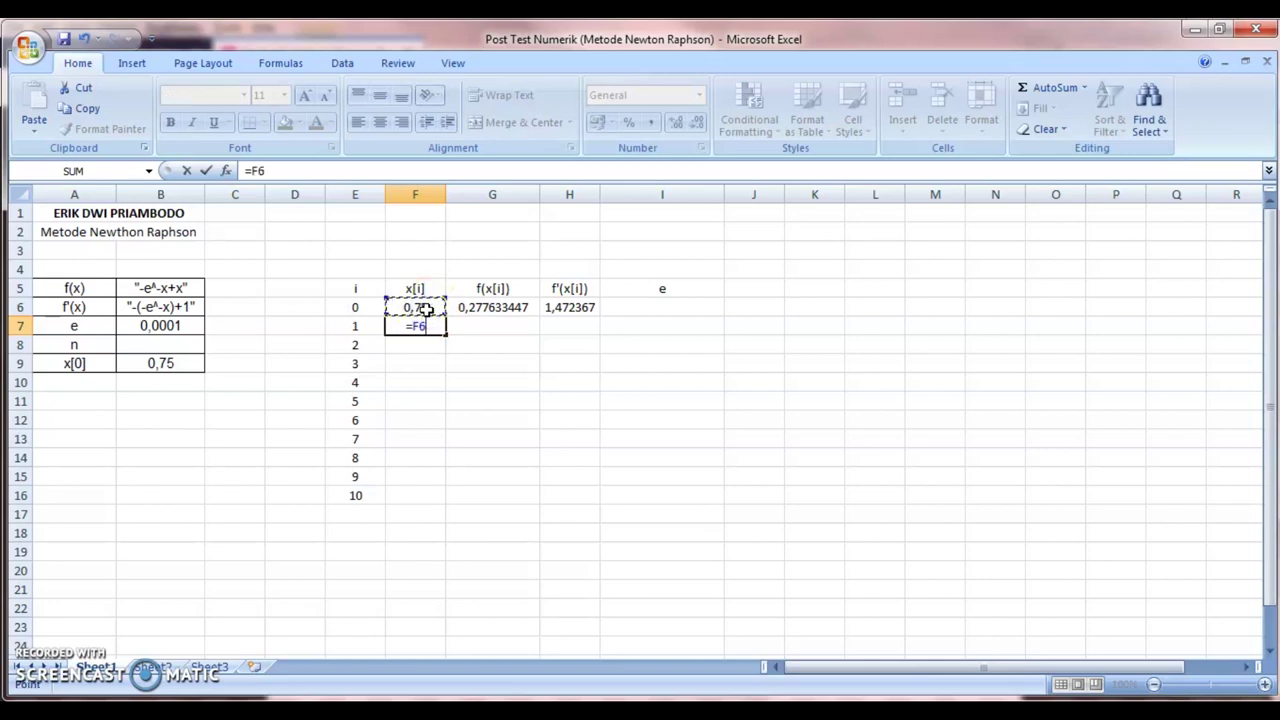
click(484, 310)
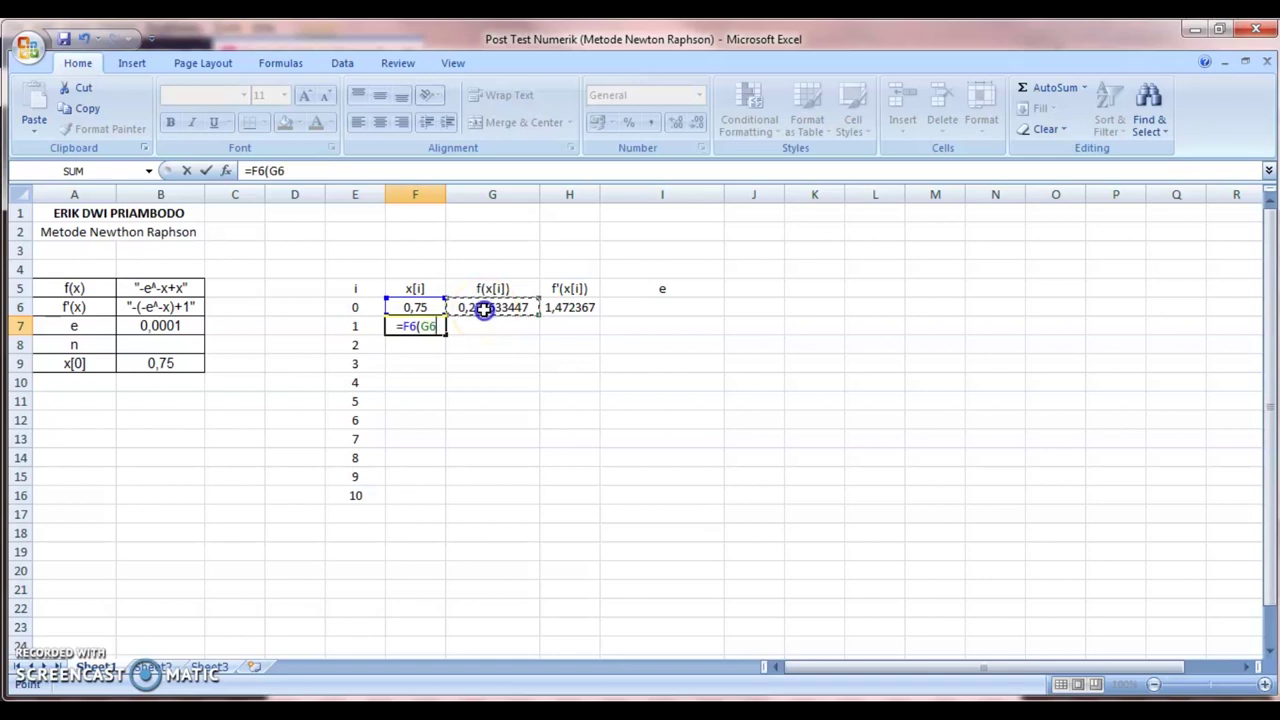
text(/)
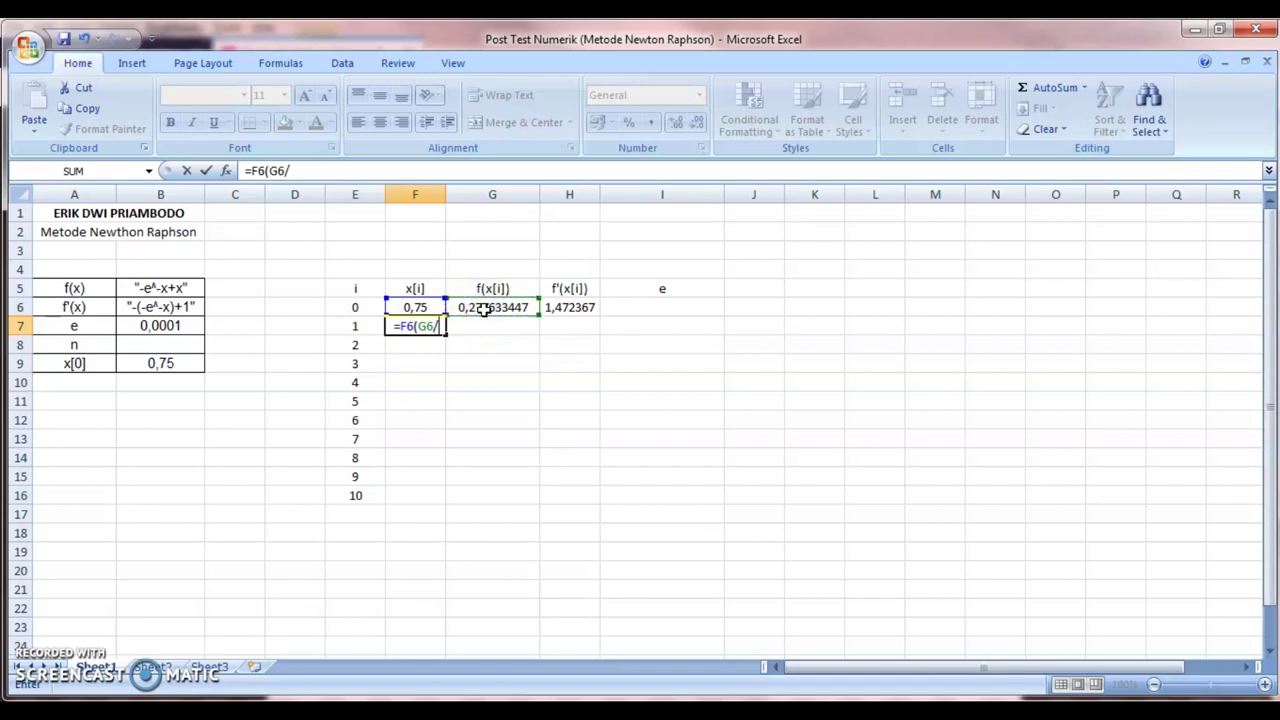
click(579, 307)
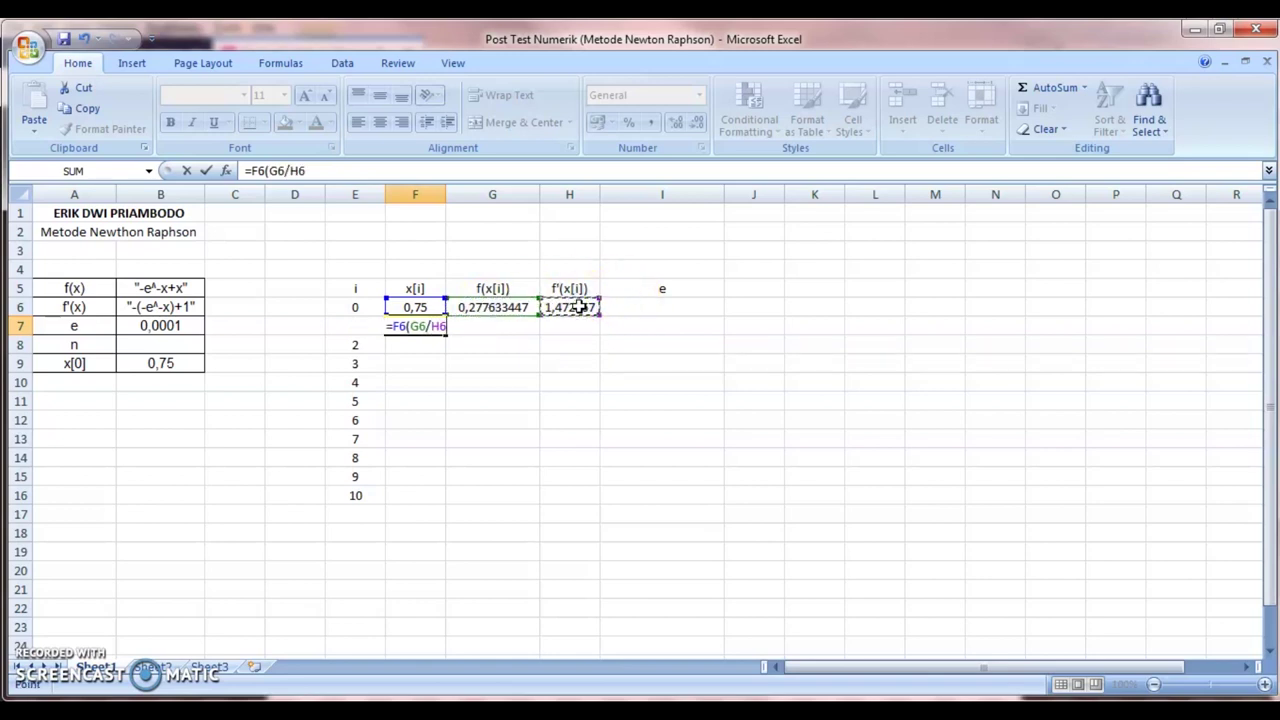
text())
key(Return)
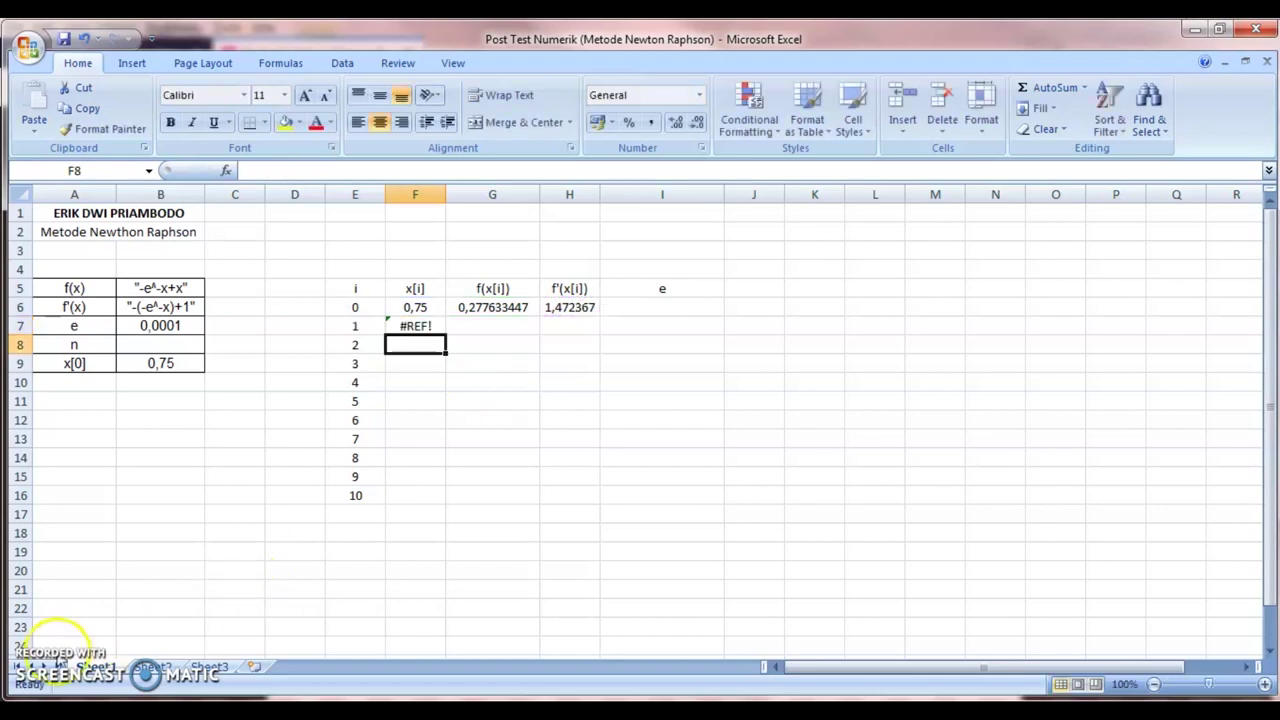
click(428, 326)
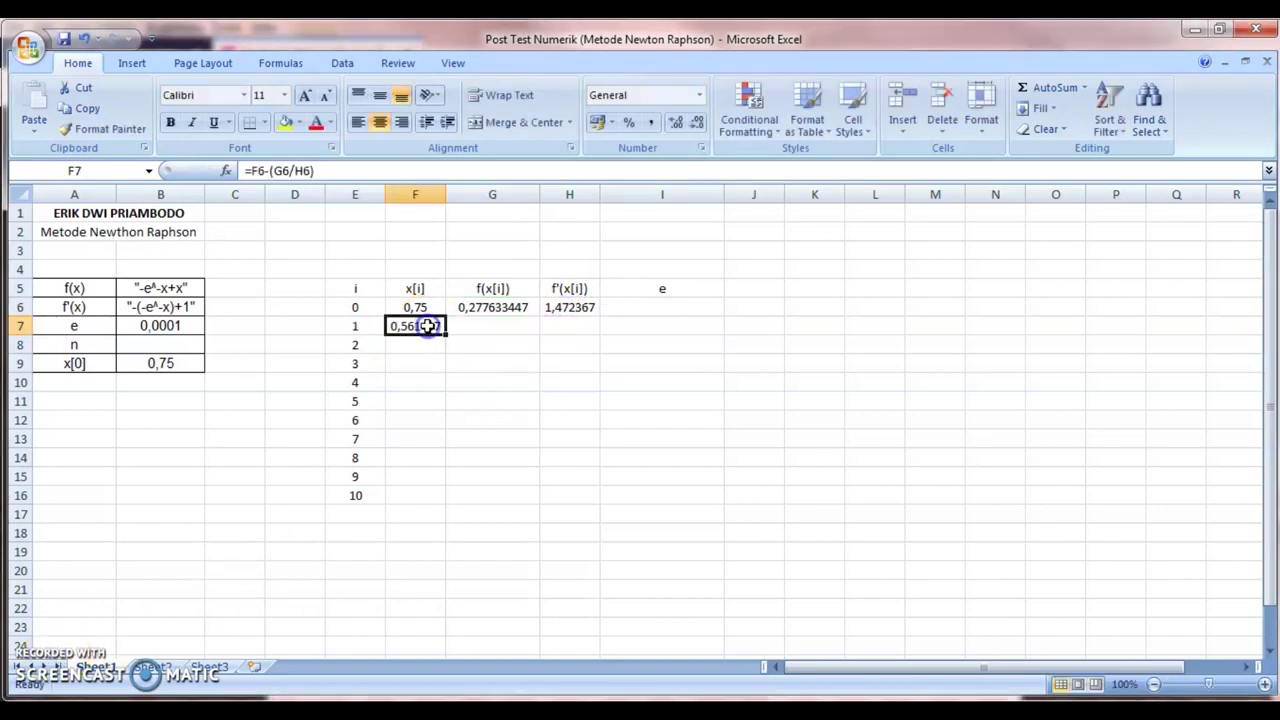
Step: Widen columns F, G and H so the x[i], f(x[i]) and f'(x[i]) values show more decimals
drag(445, 194, 456, 194)
drag(550, 192, 665, 195)
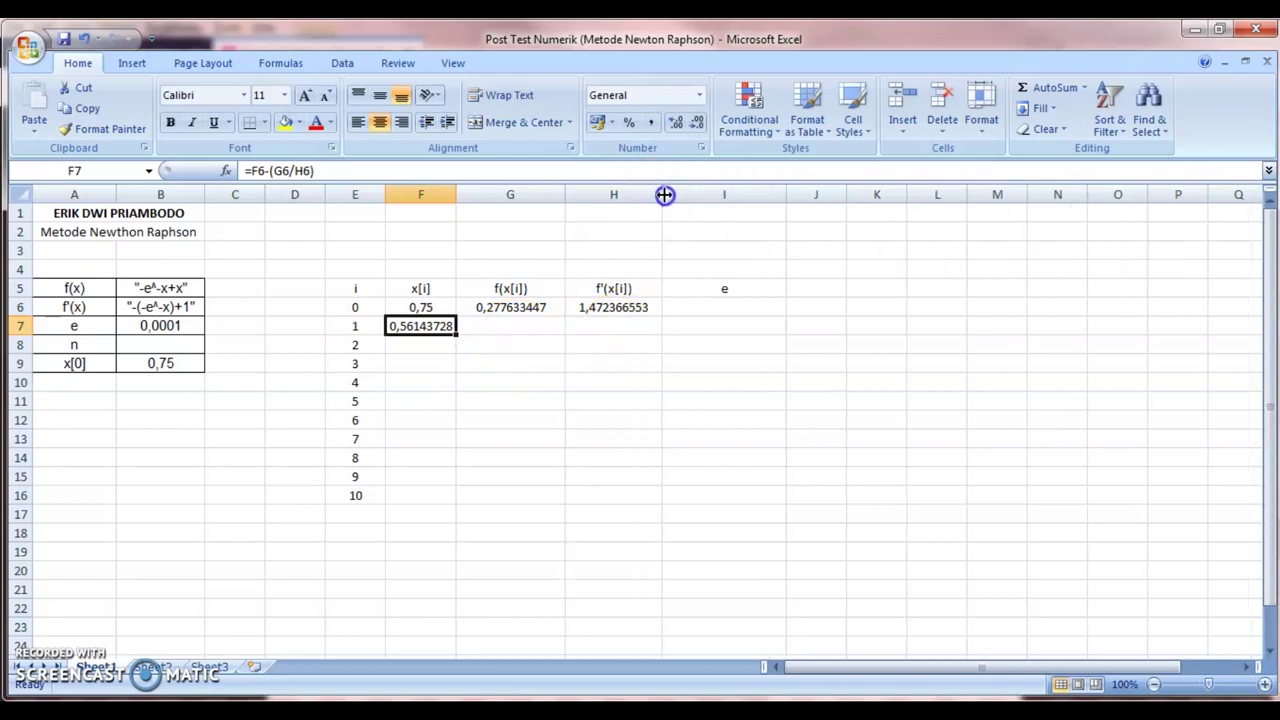
Step: Enter the formula =-EXP(-F6)+F6 in G7, in the f(x[i]) column for iteration 1
click(506, 323)
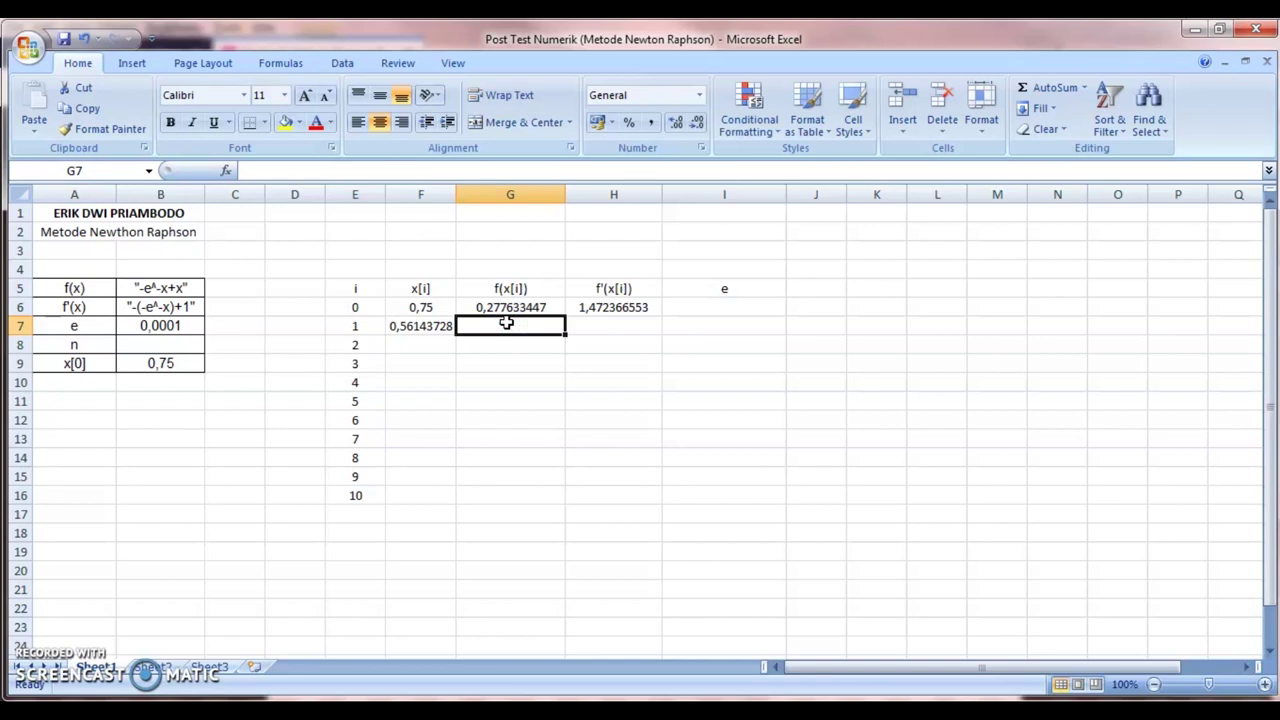
double_click(510, 327)
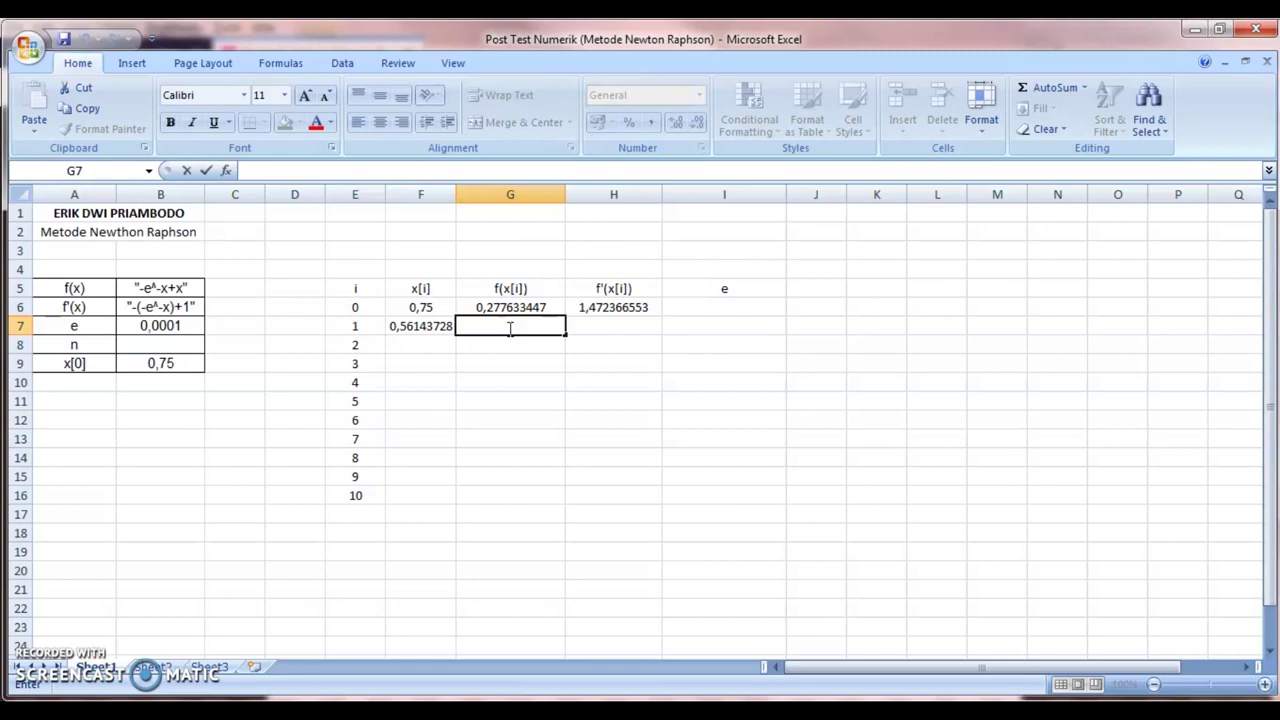
click(458, 325)
text(=)
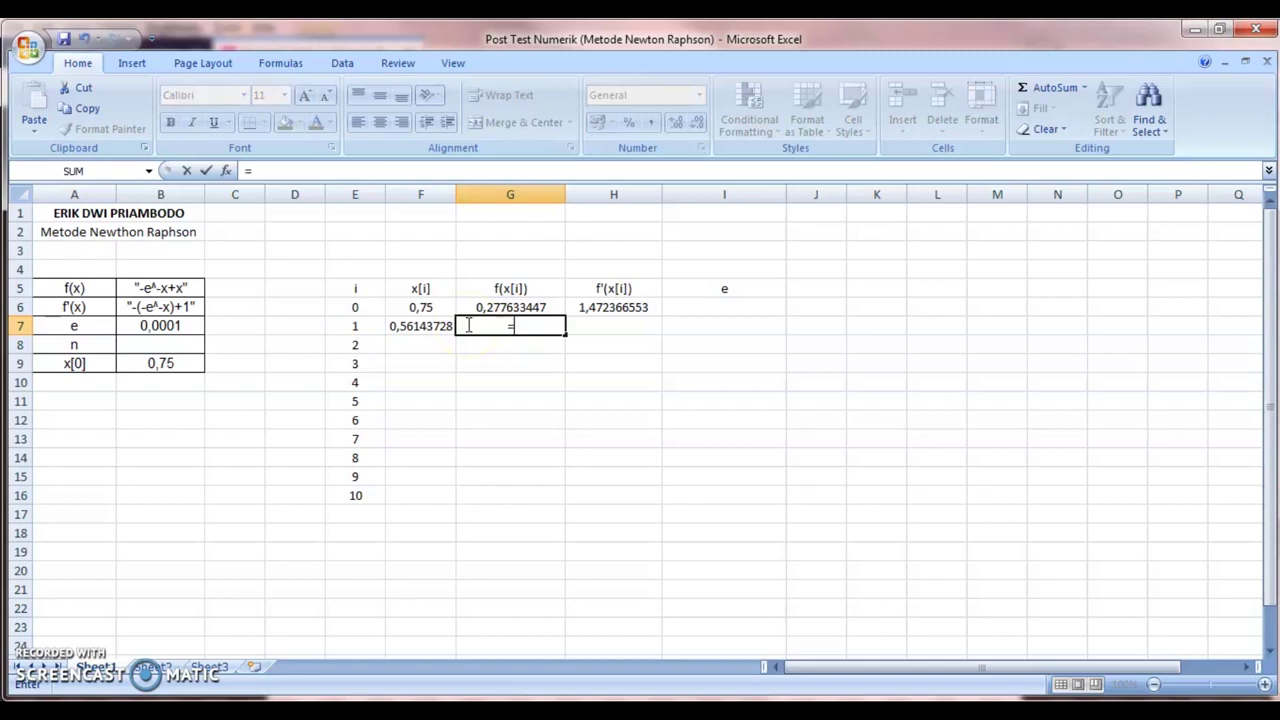
text(-e)
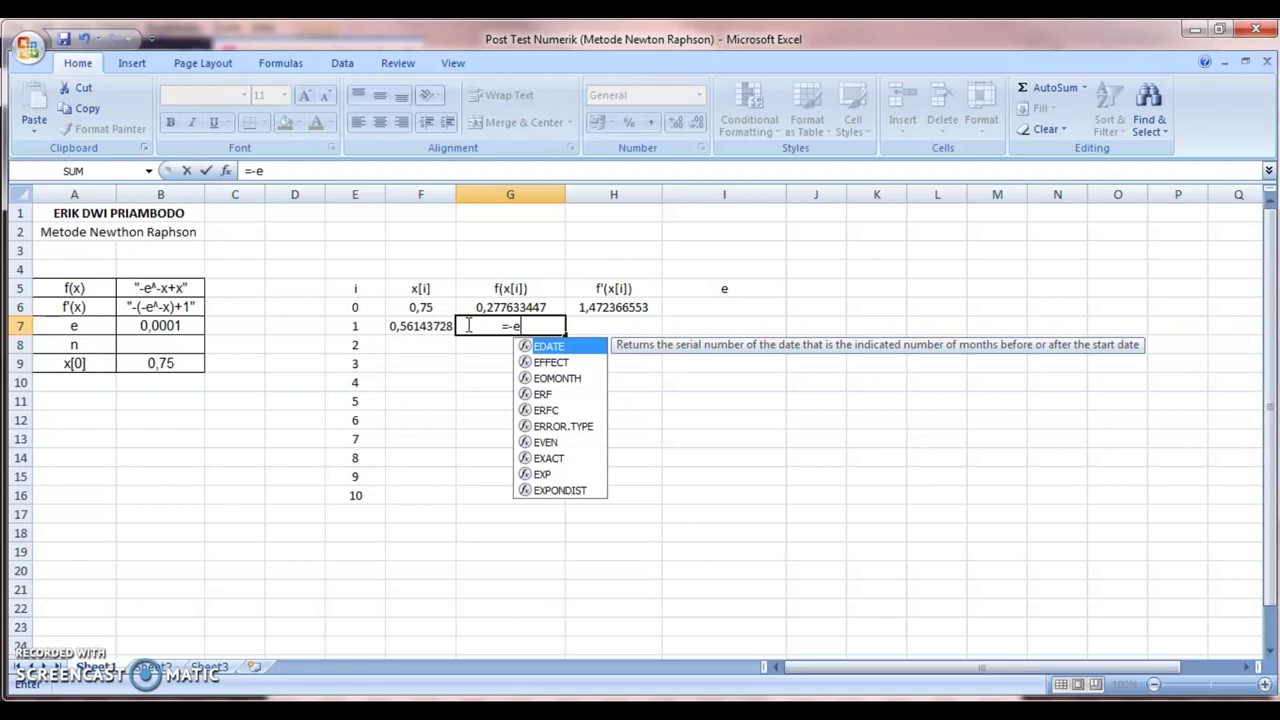
text(xp)
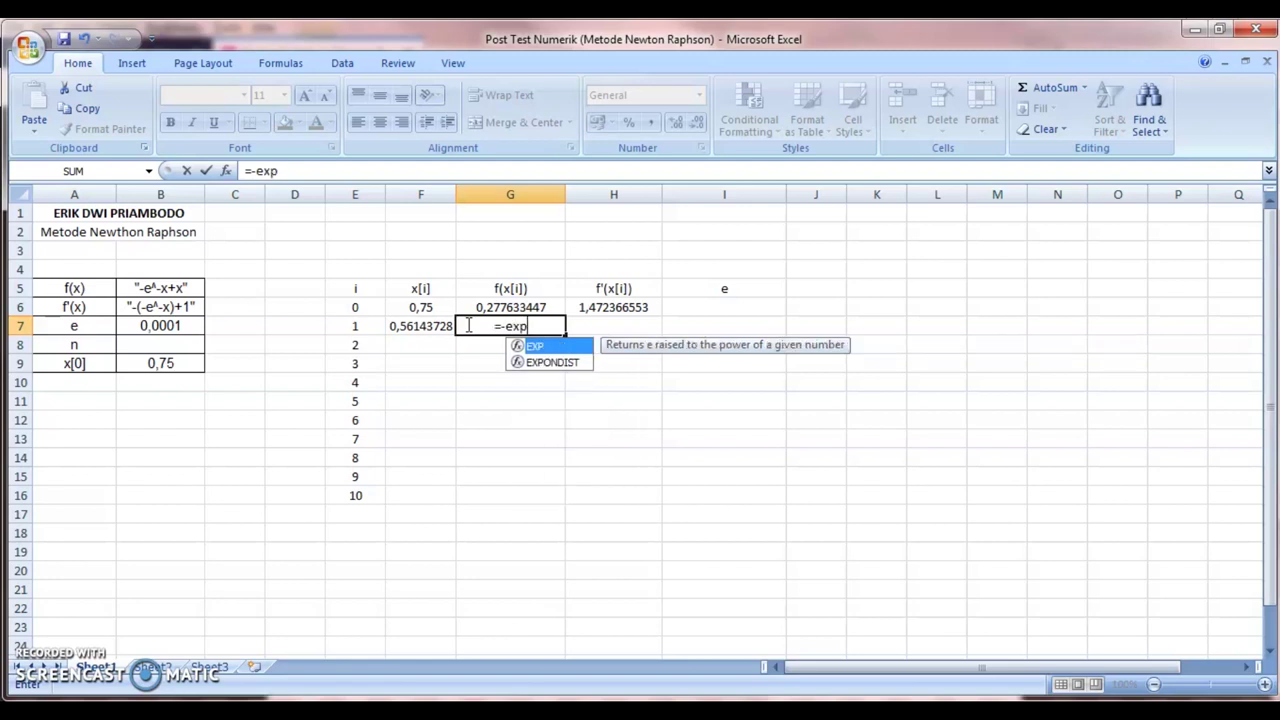
text((-)
click(437, 307)
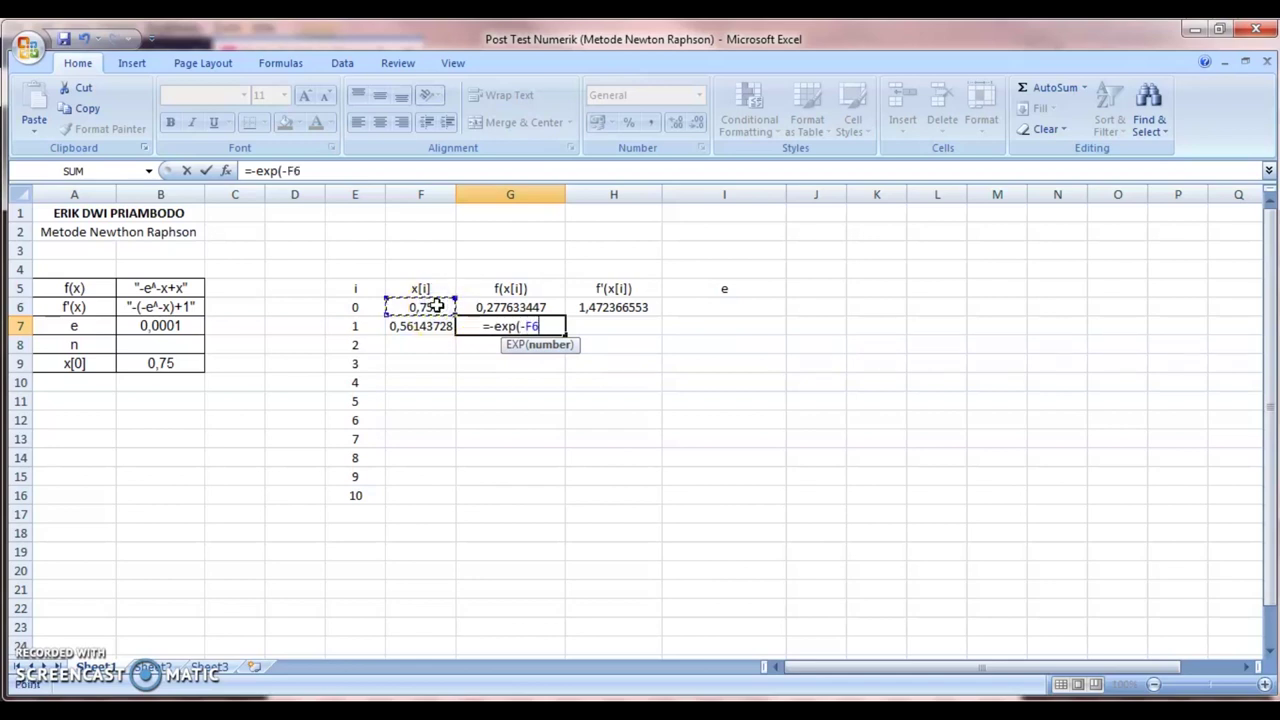
text())
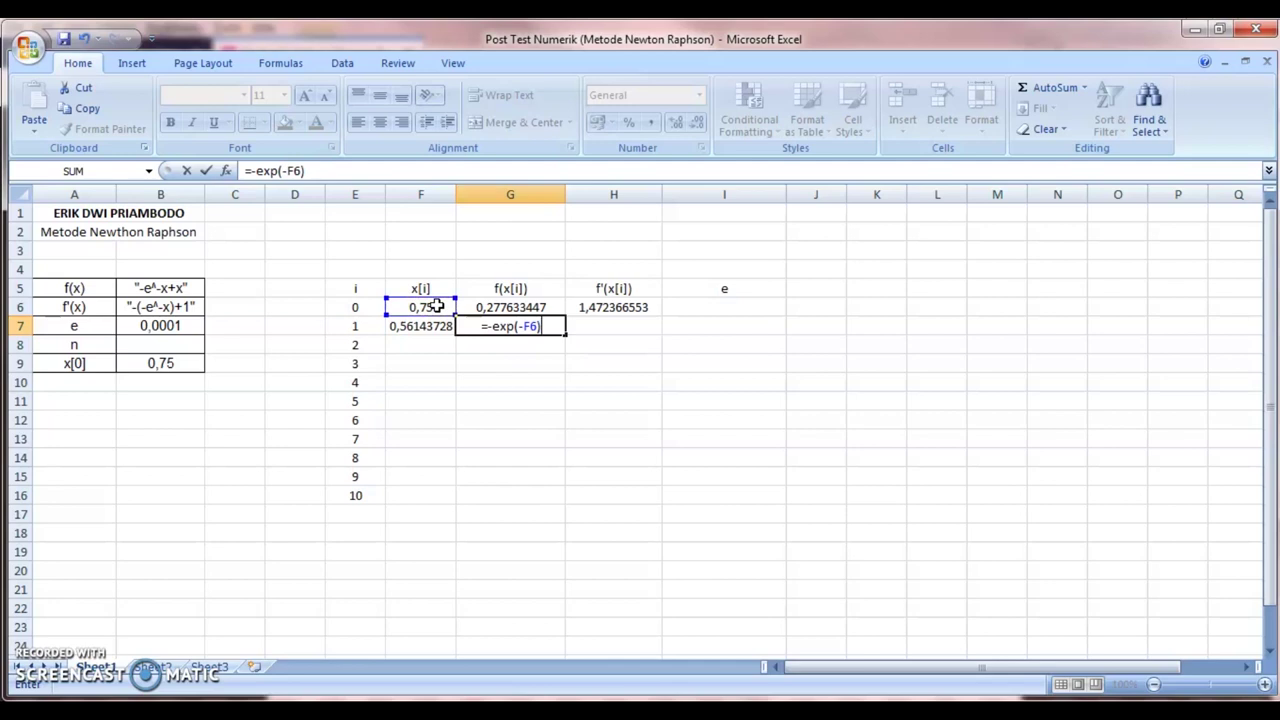
text(+)
click(425, 307)
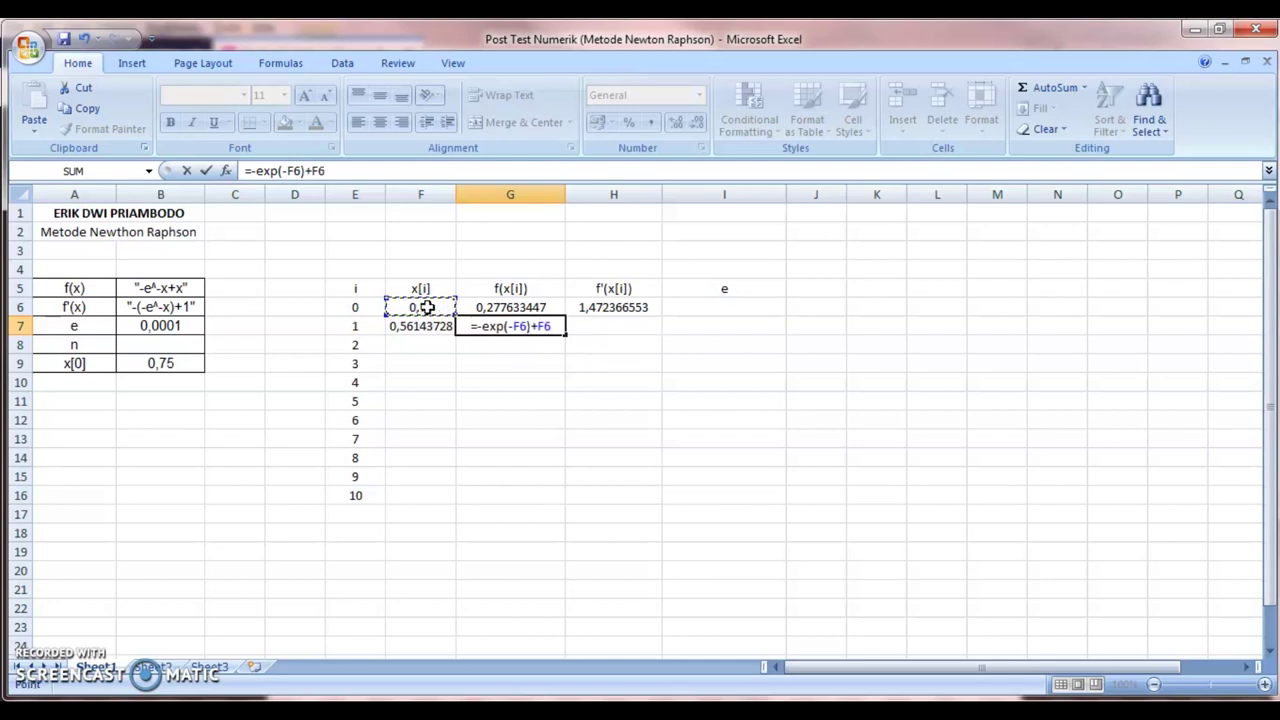
key(Return)
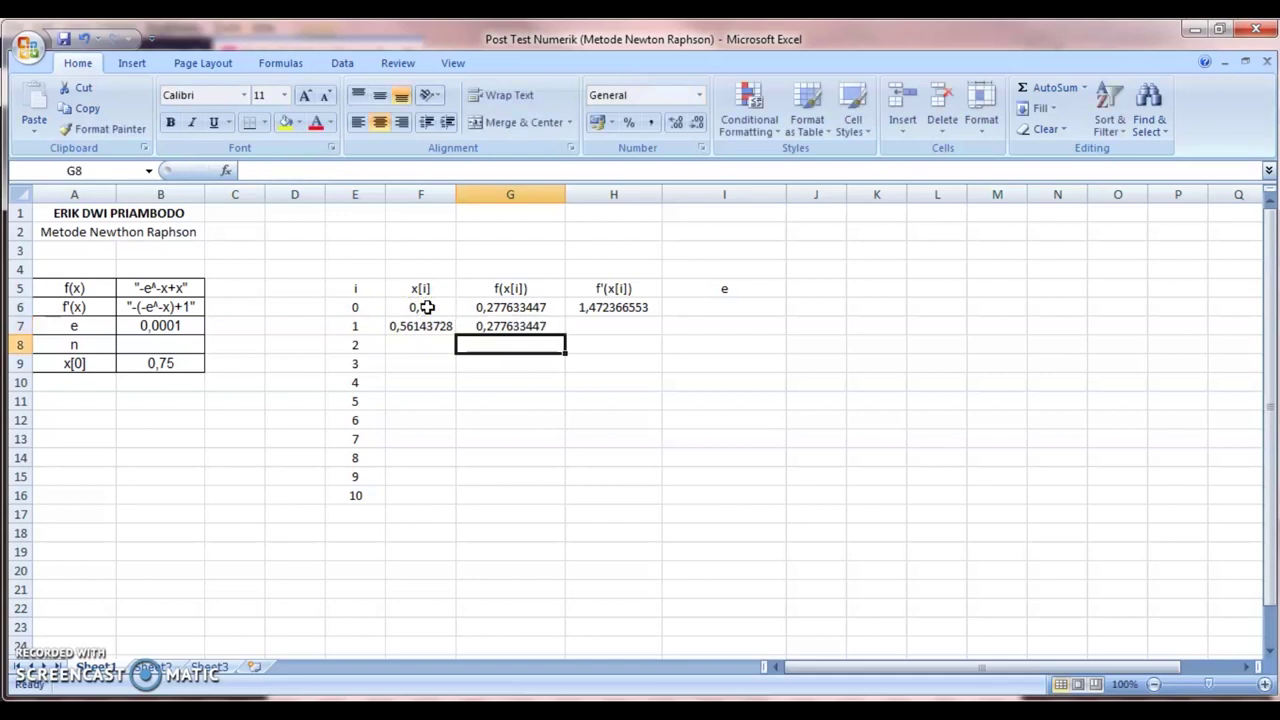
Step: Replace both F6 references in the G7 formula with F7 so that it reads =-EXP(-F7)+F7
key(Up)
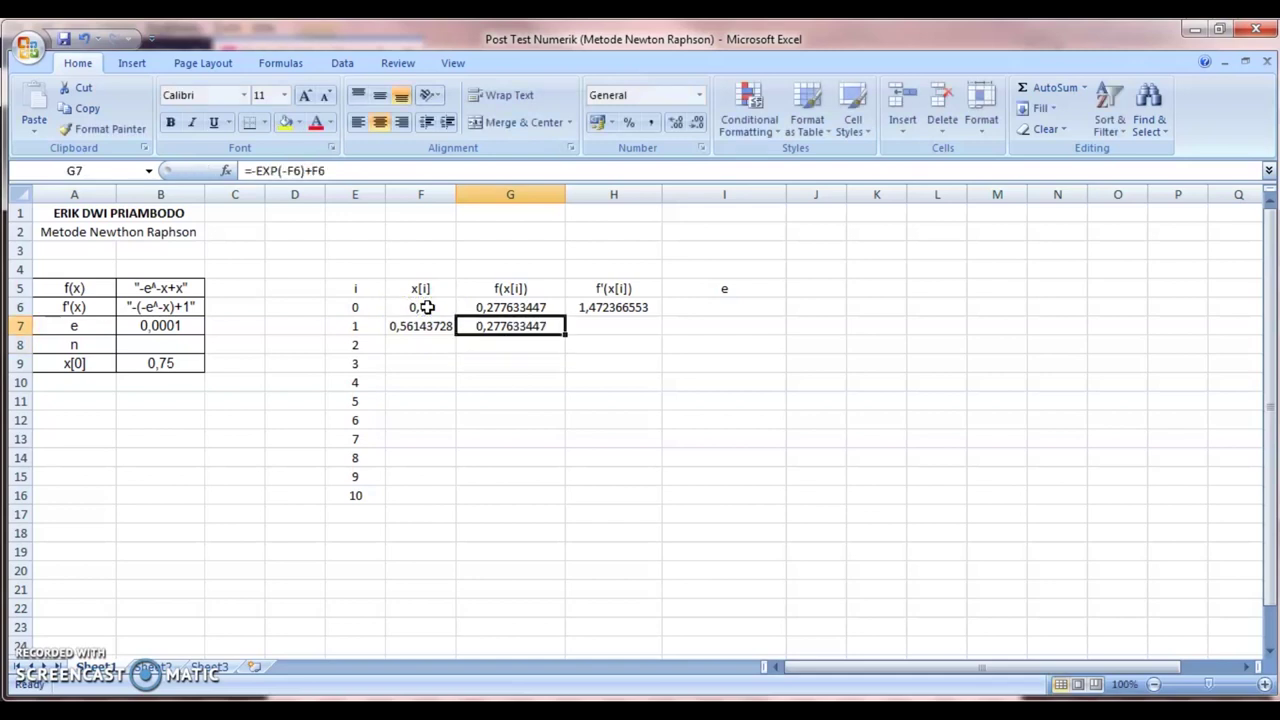
double_click(508, 326)
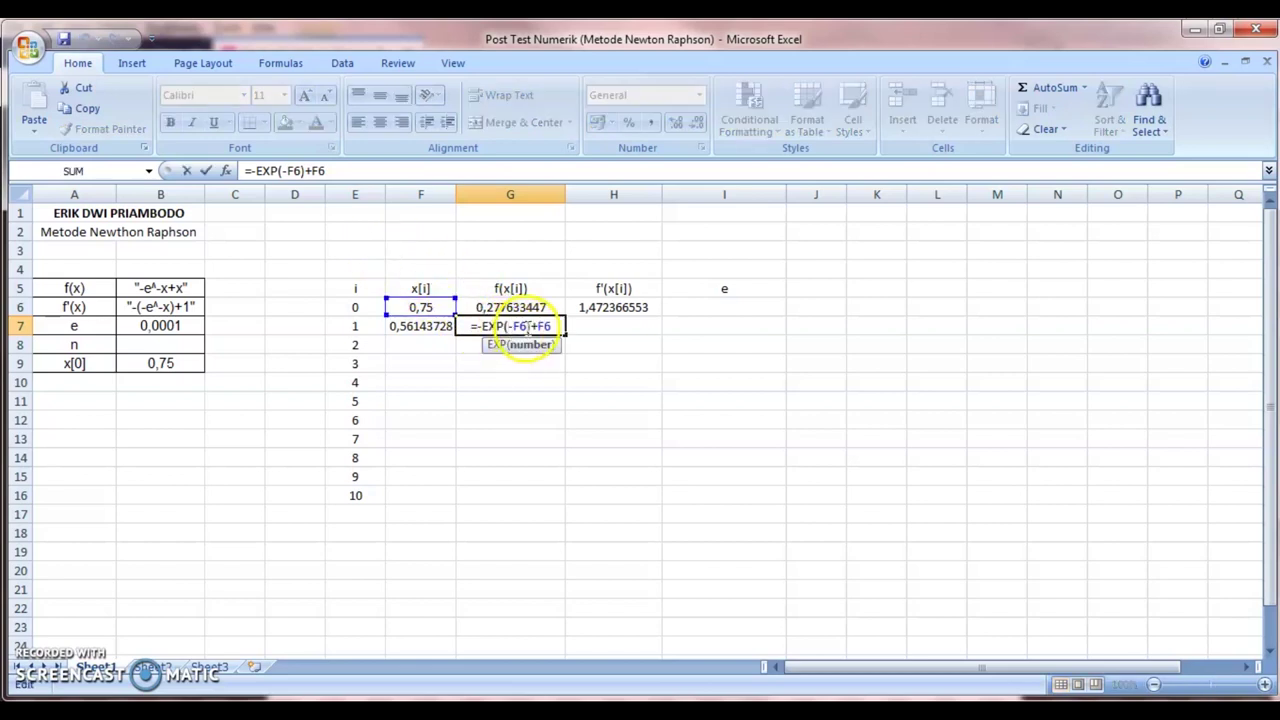
click(529, 326)
key(BackSpace)
key(BackSpace)
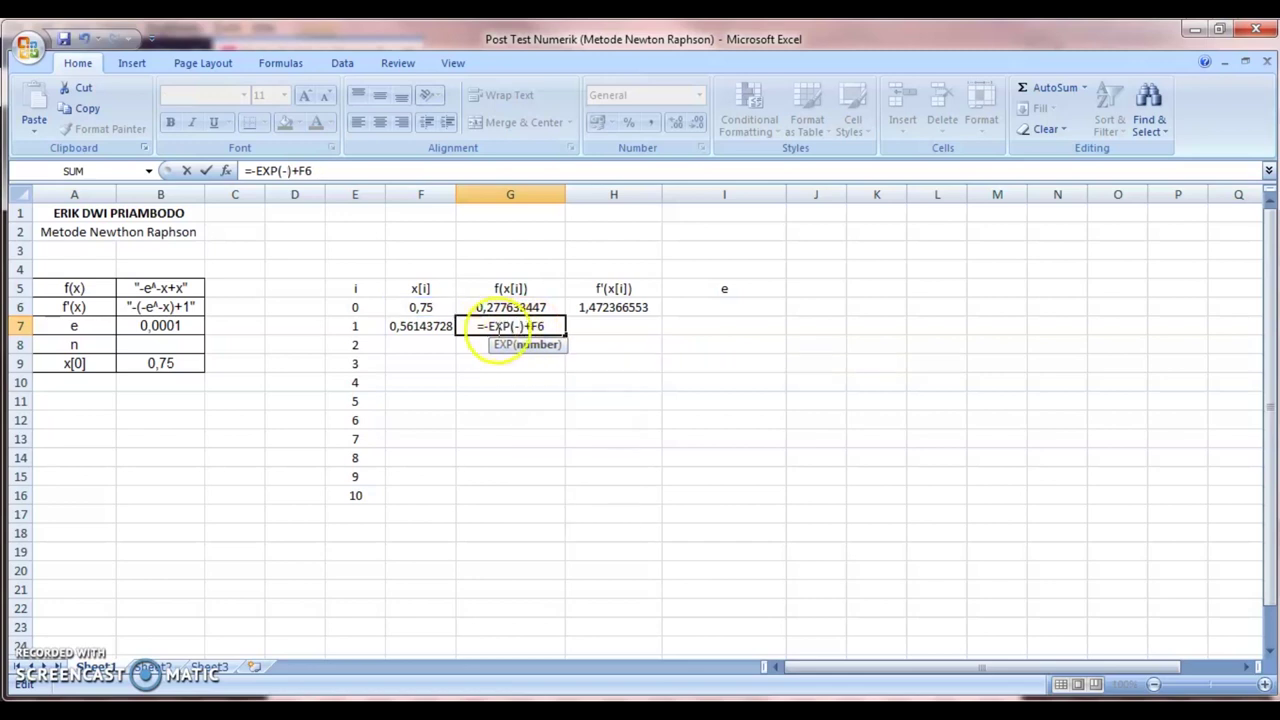
click(435, 326)
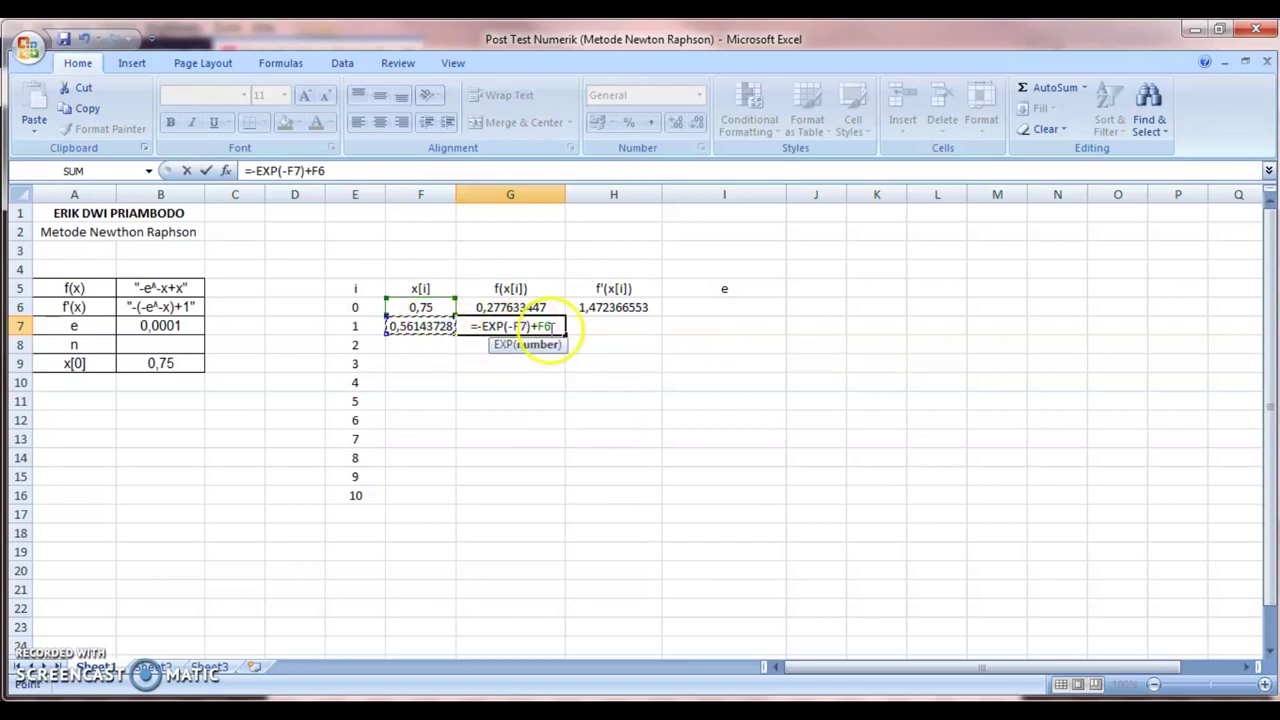
click(556, 326)
key(BackSpace)
key(BackSpace)
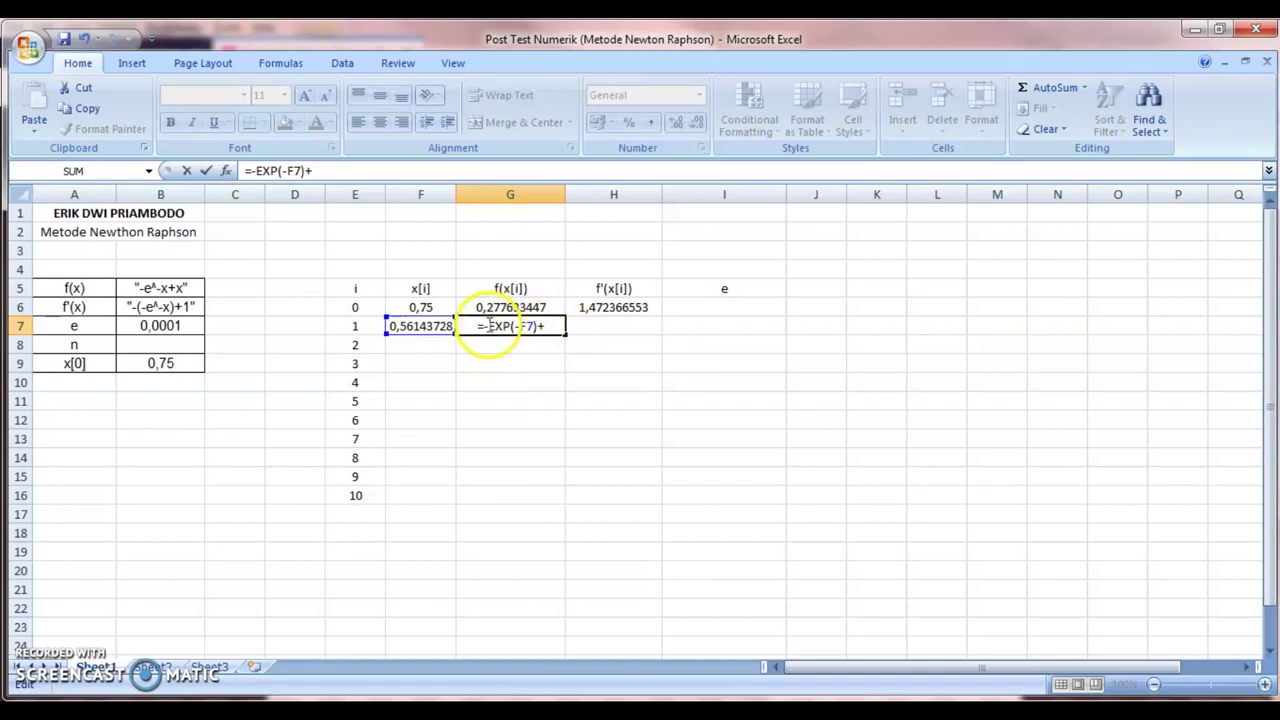
click(435, 326)
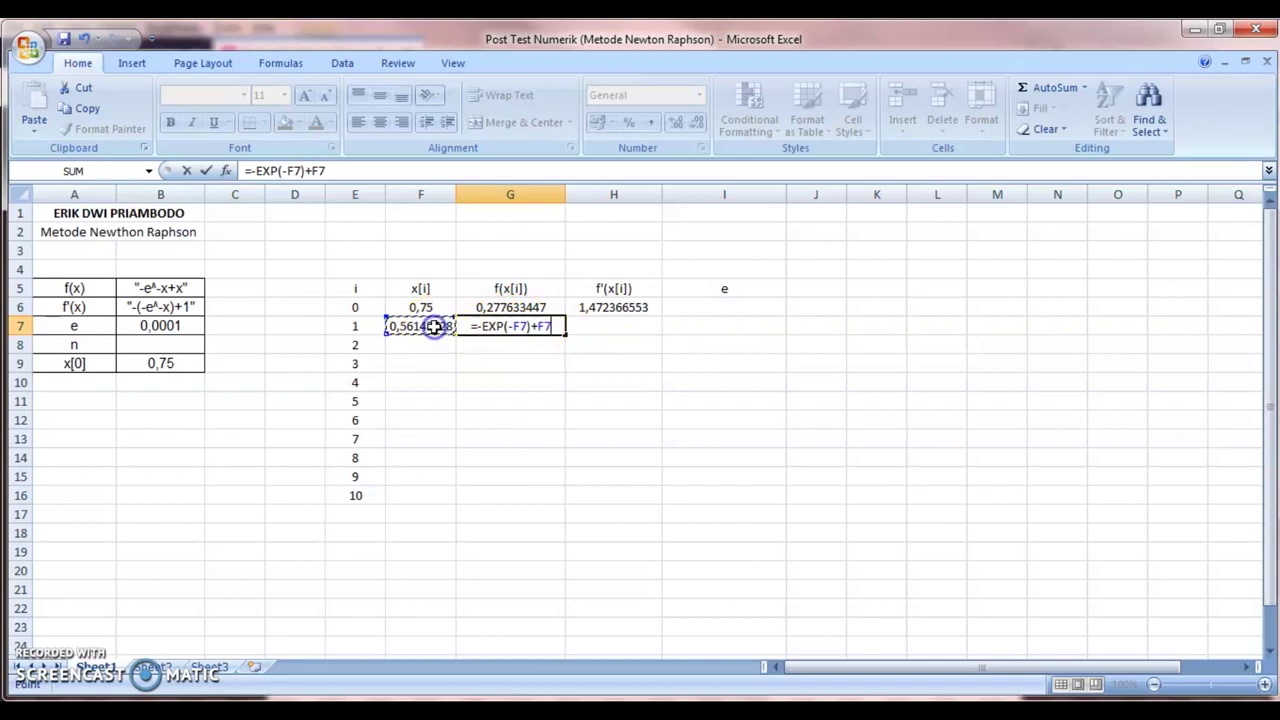
key(Return)
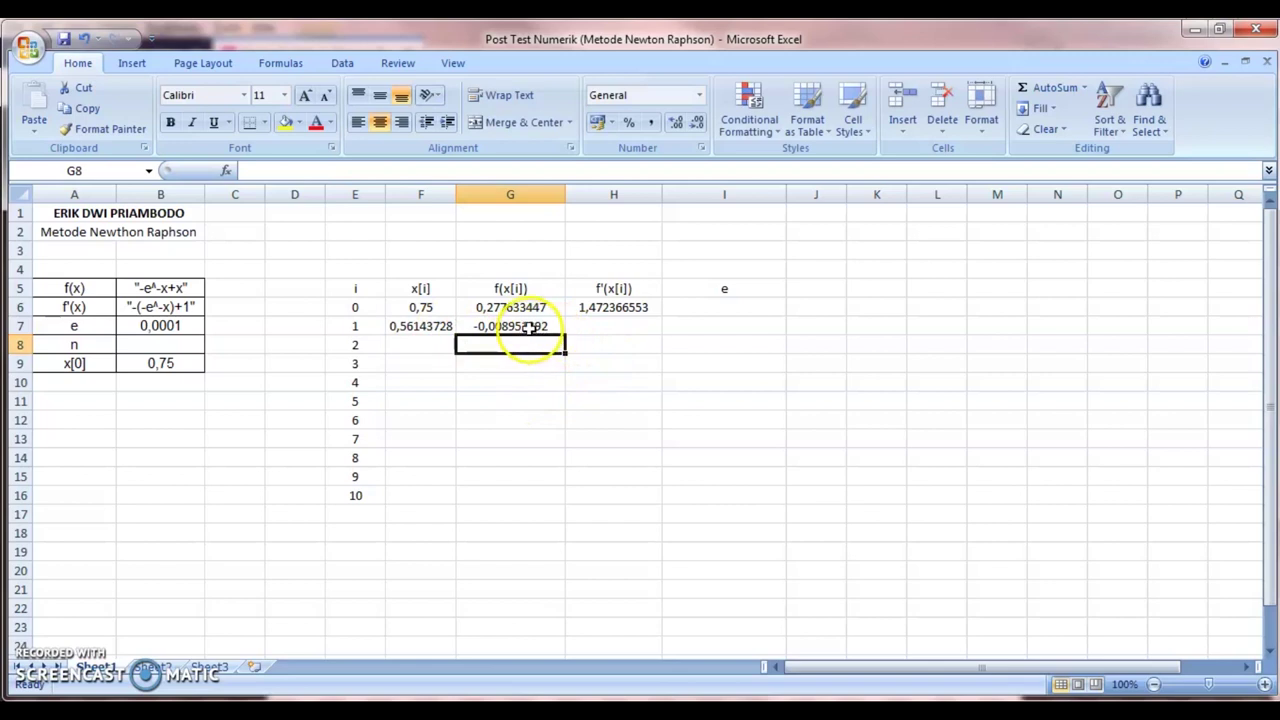
Step: Enter the formula =-(-EXP(-F7))+1 in H7, in the f'(x[i]) column for iteration 1
click(620, 333)
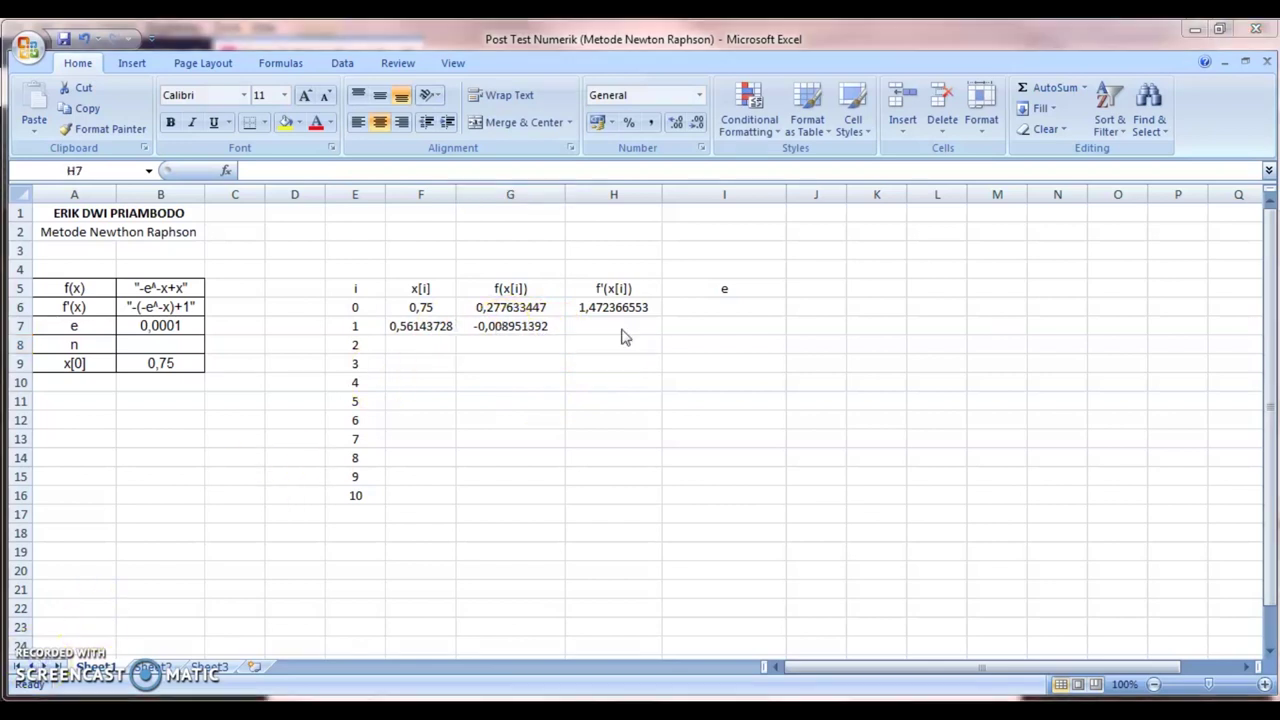
click(621, 329)
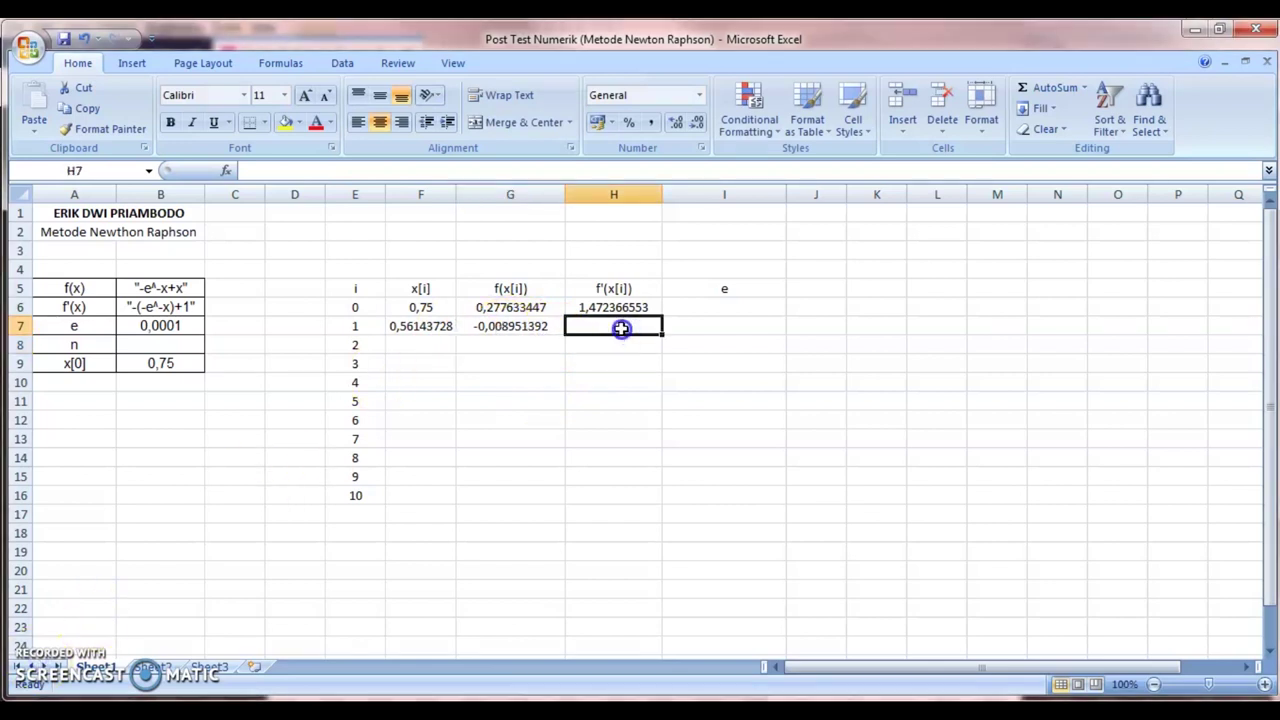
double_click(621, 329)
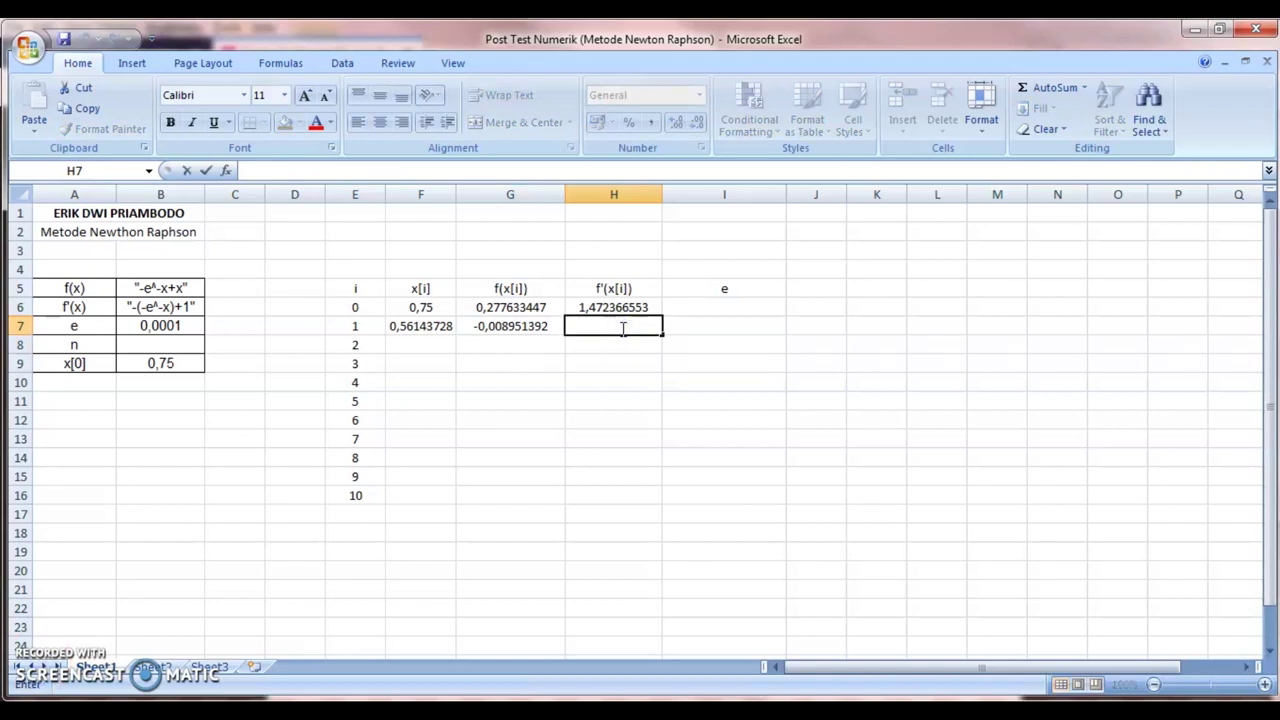
text(=)
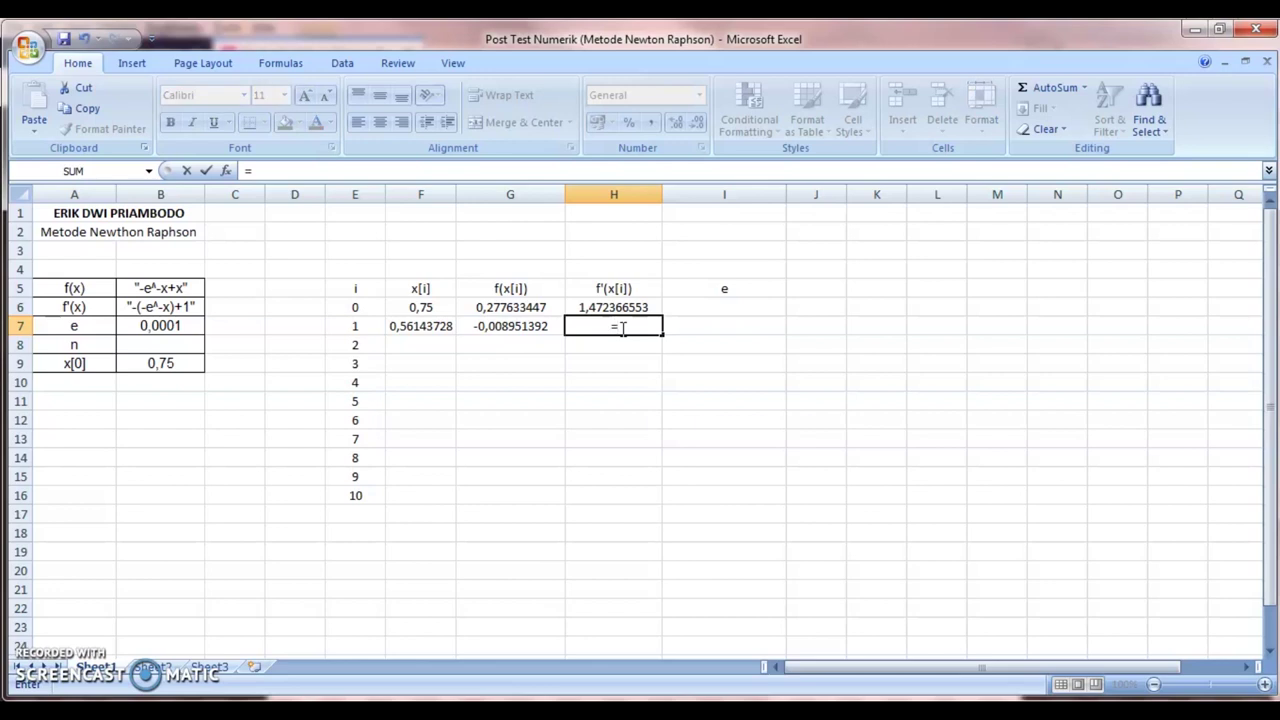
text(-(-exp)
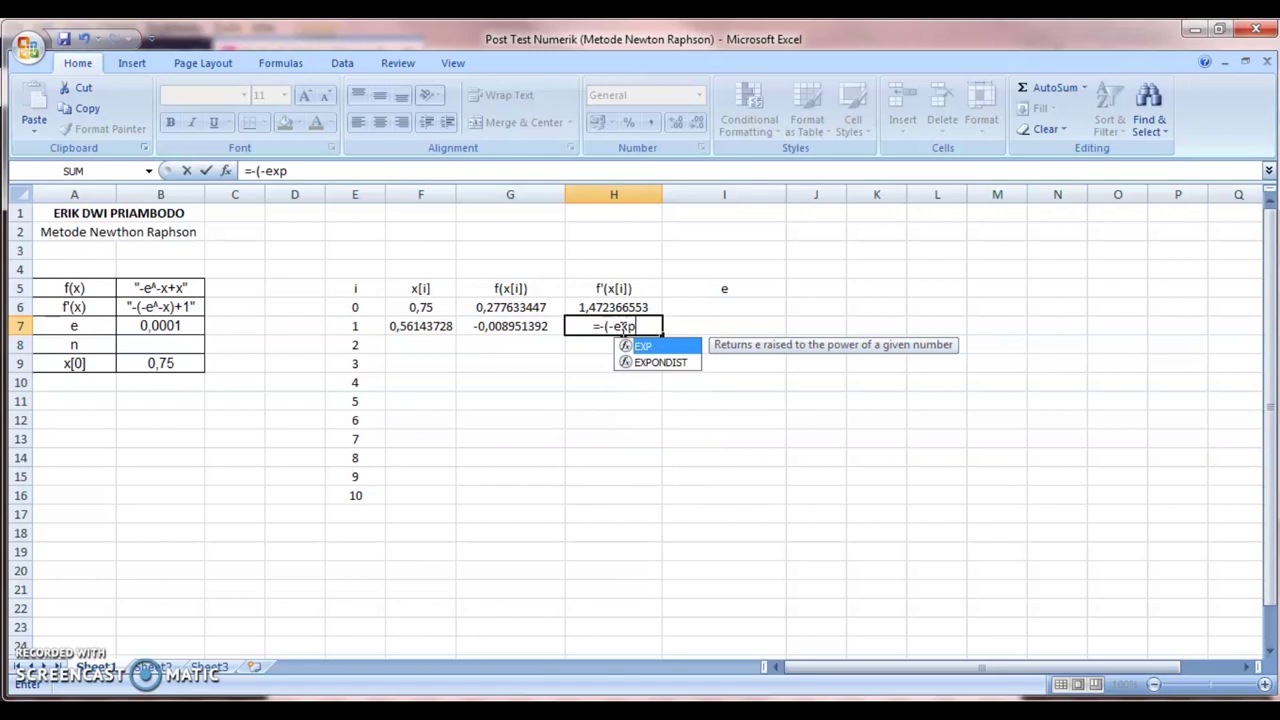
text(()
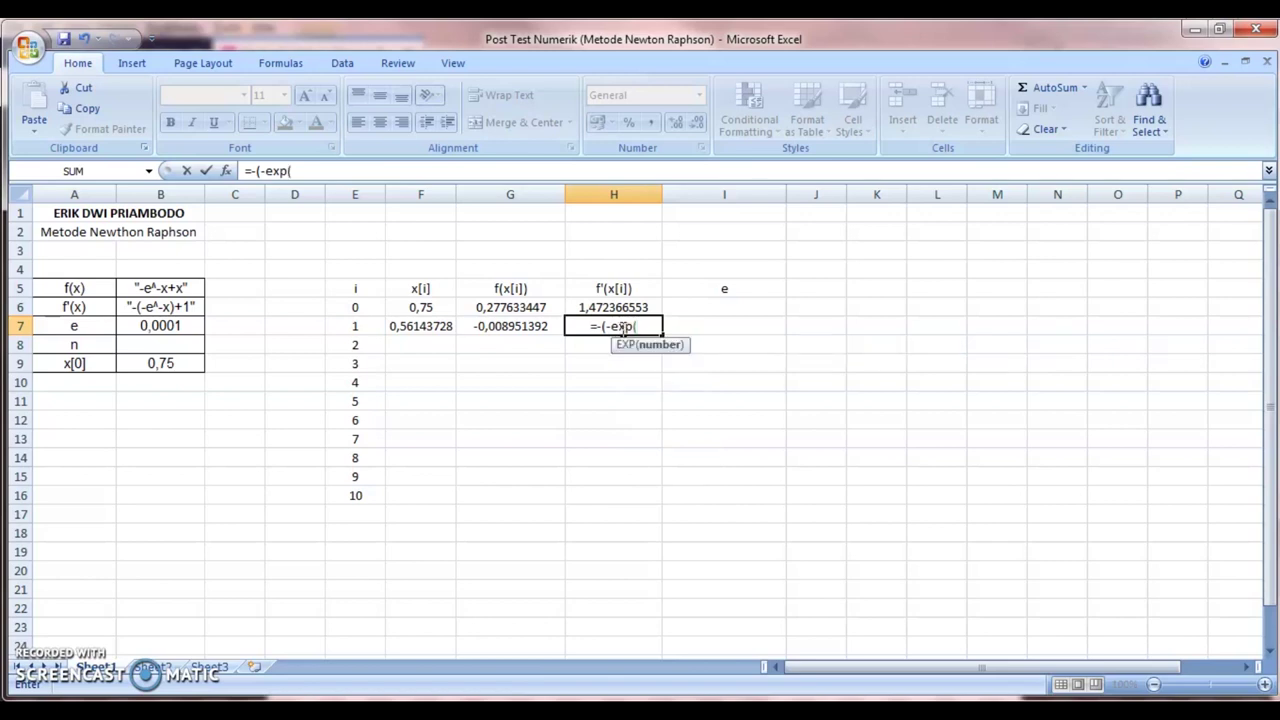
text(-)
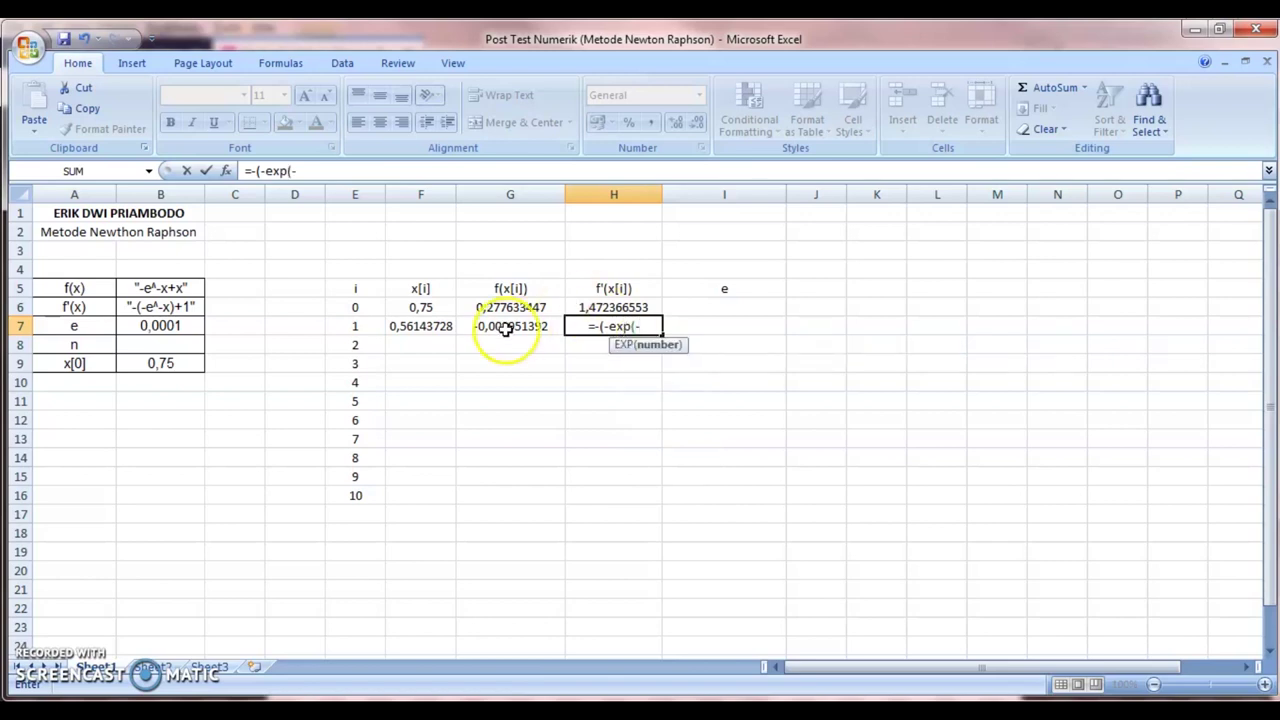
click(425, 330)
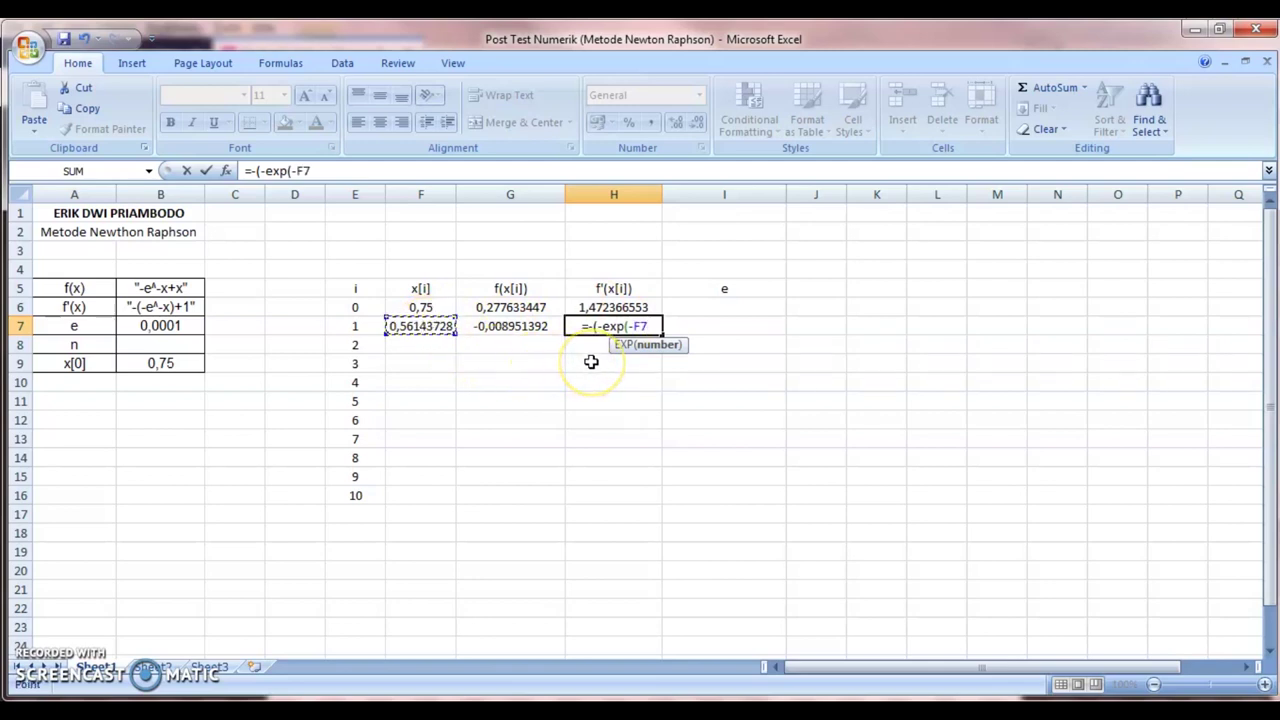
text())
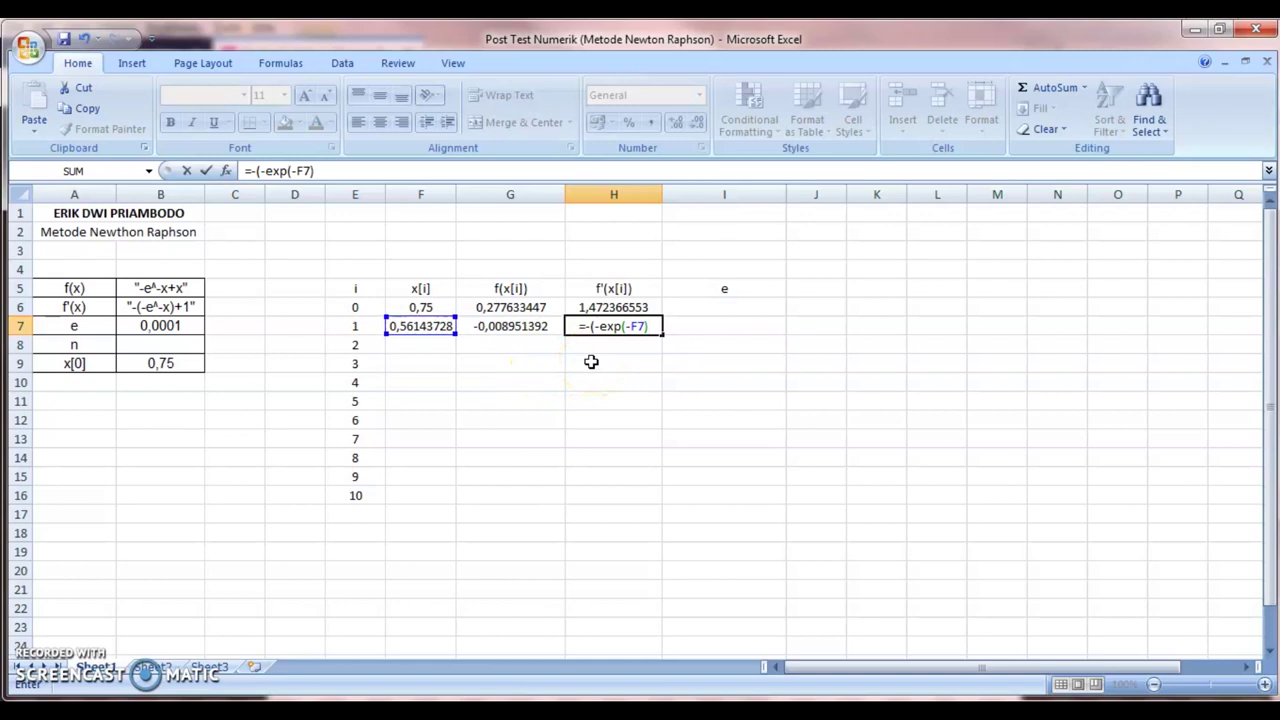
text()+1)
click(604, 298)
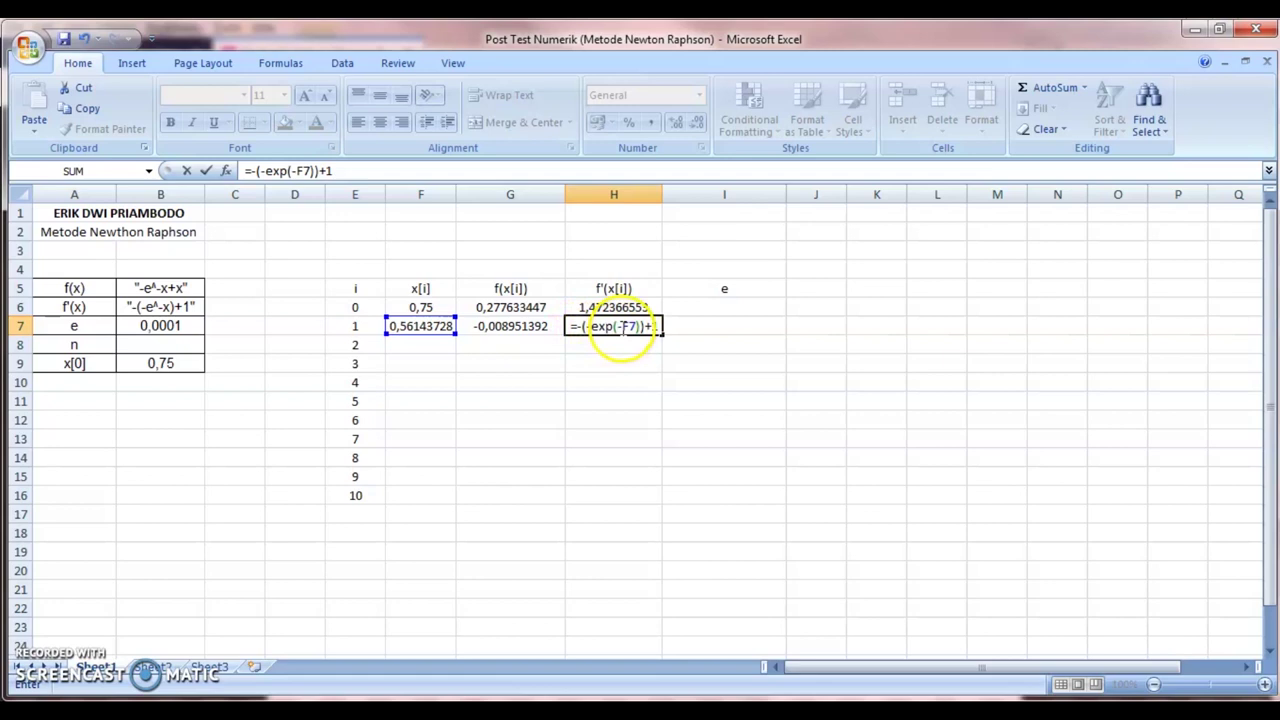
key(Return)
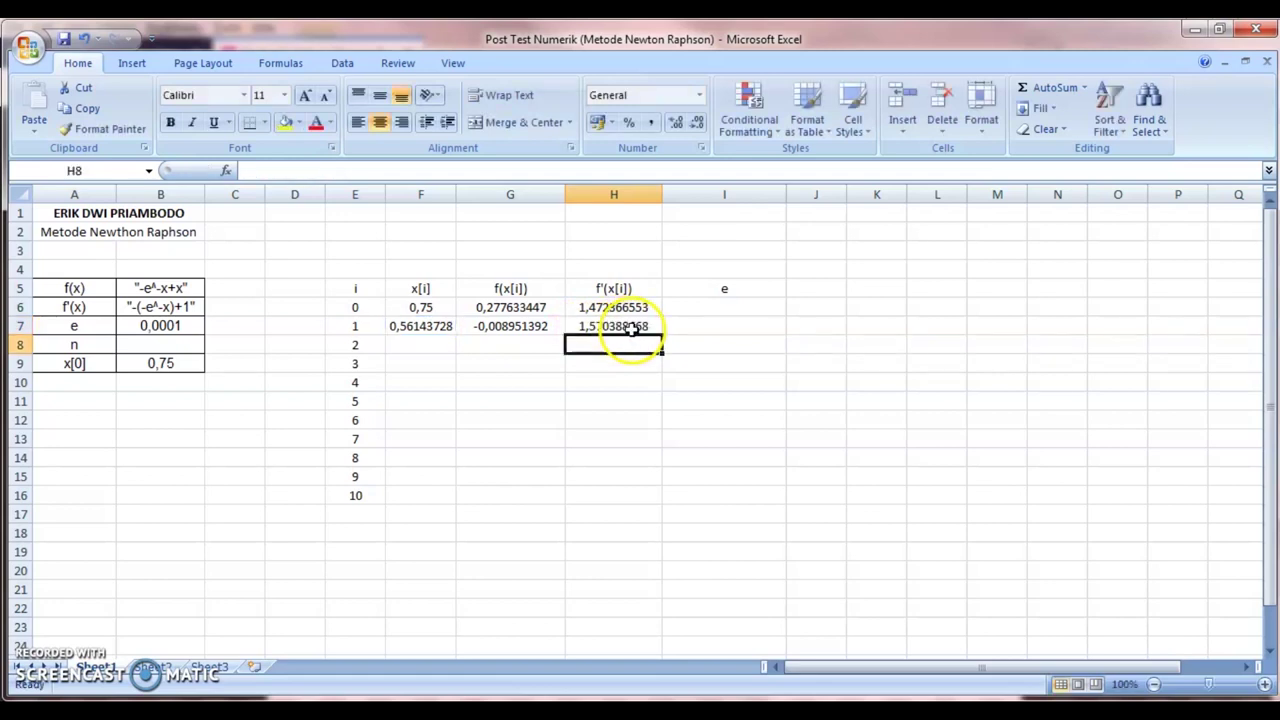
Step: Fill the iteration 1 formulas in F7:H7 down through row 16 to cover iterations 2 to 10
click(632, 326)
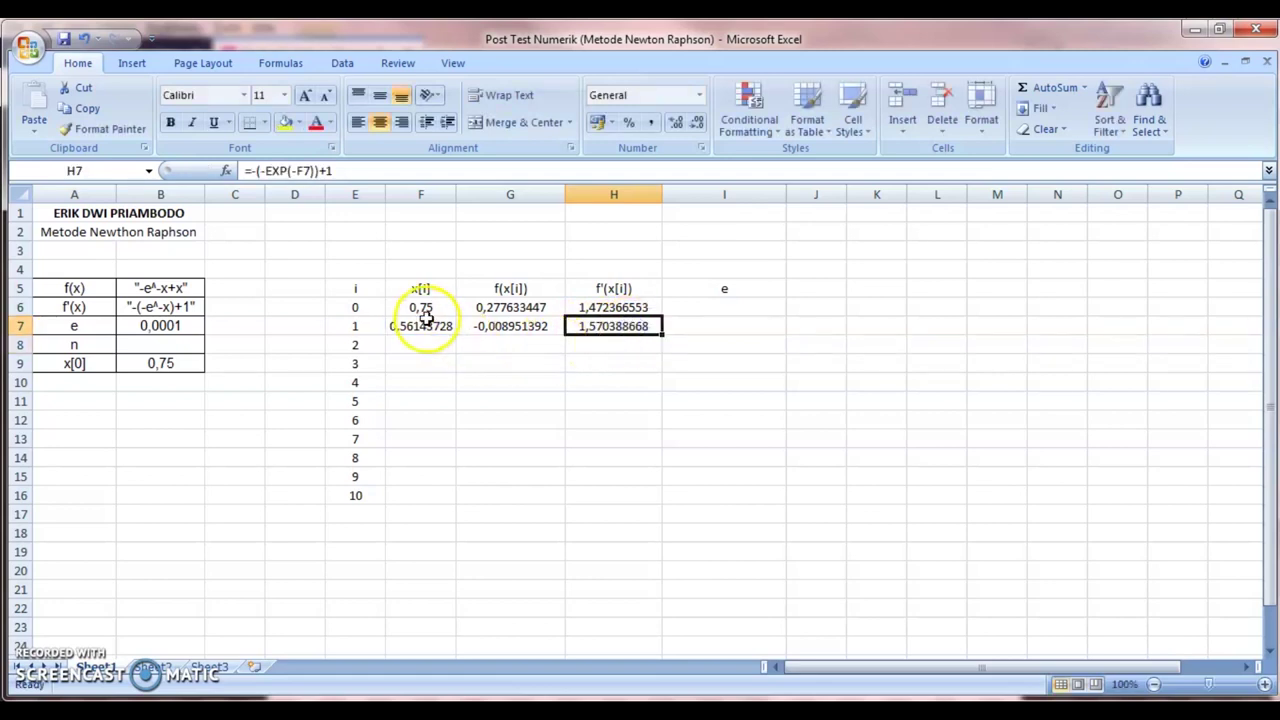
click(500, 327)
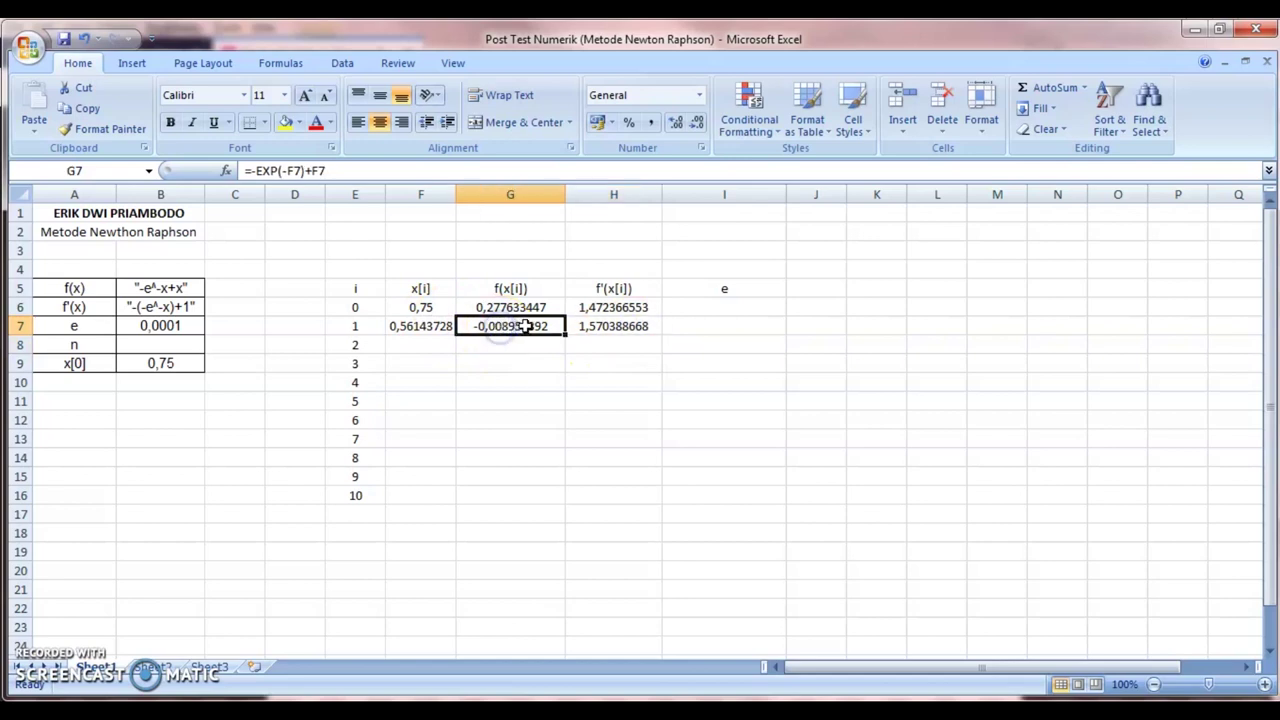
click(612, 326)
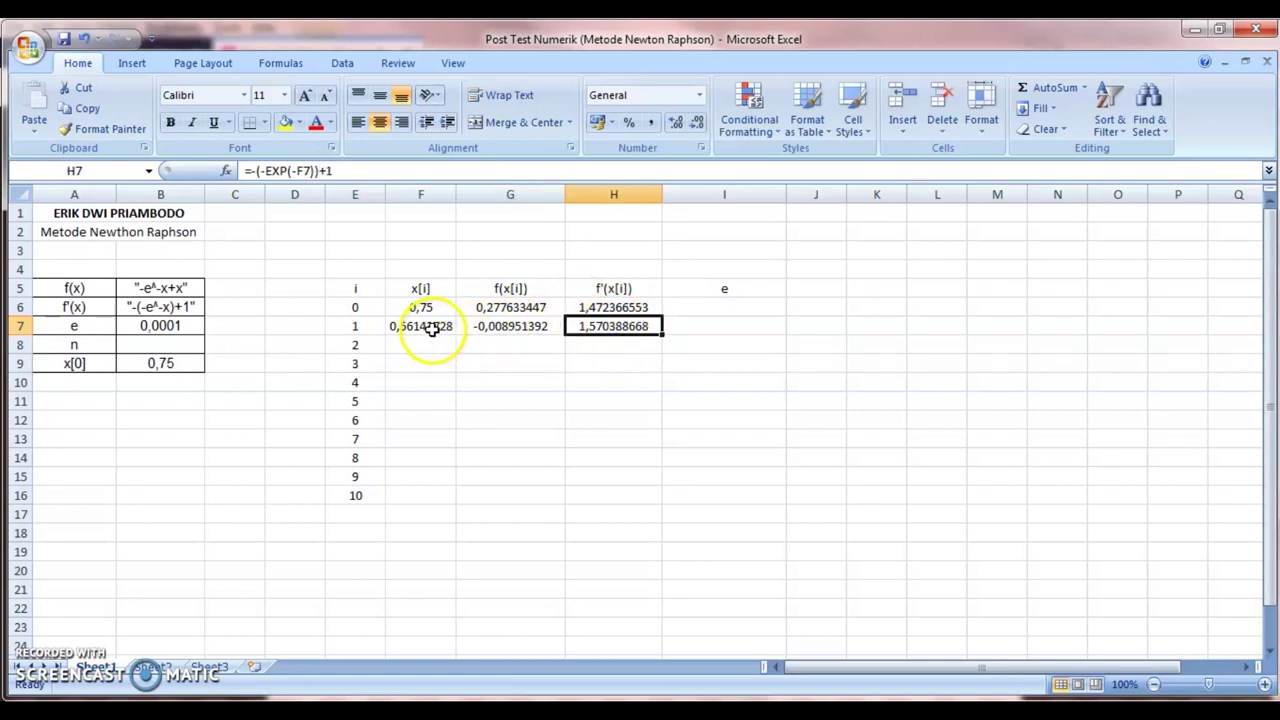
drag(428, 326, 470, 328)
drag(556, 326, 593, 326)
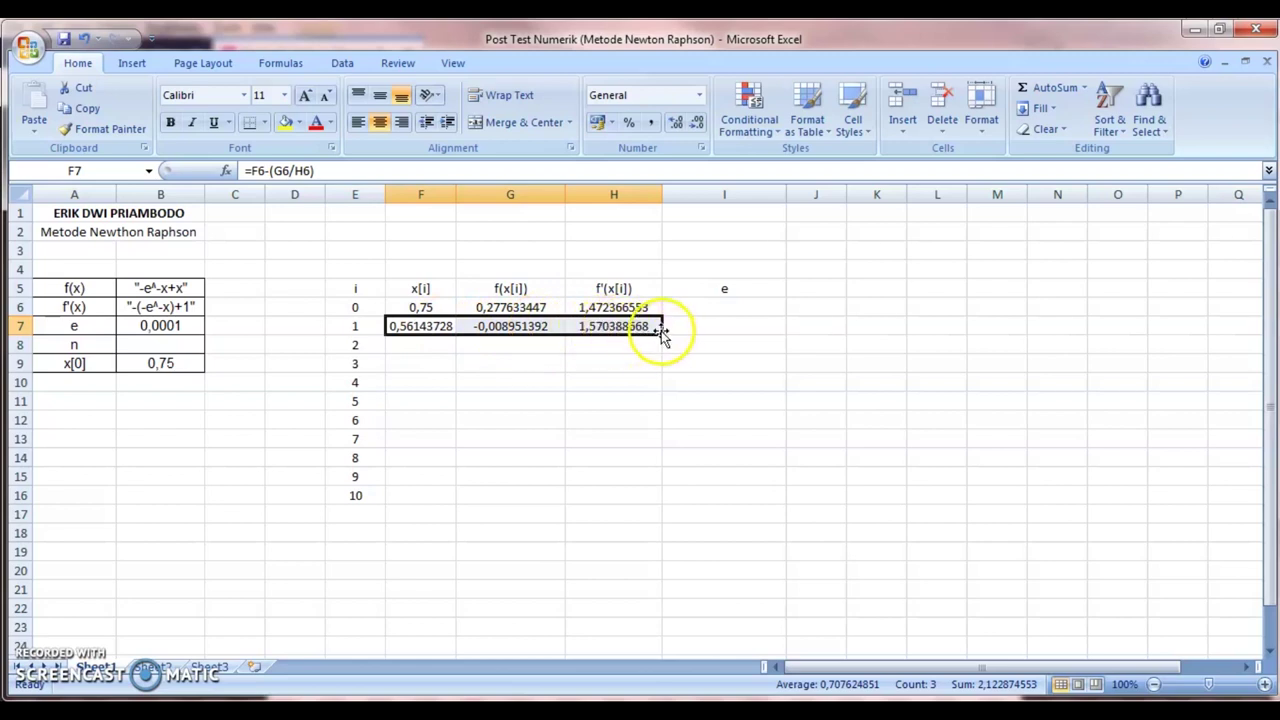
drag(662, 333, 657, 500)
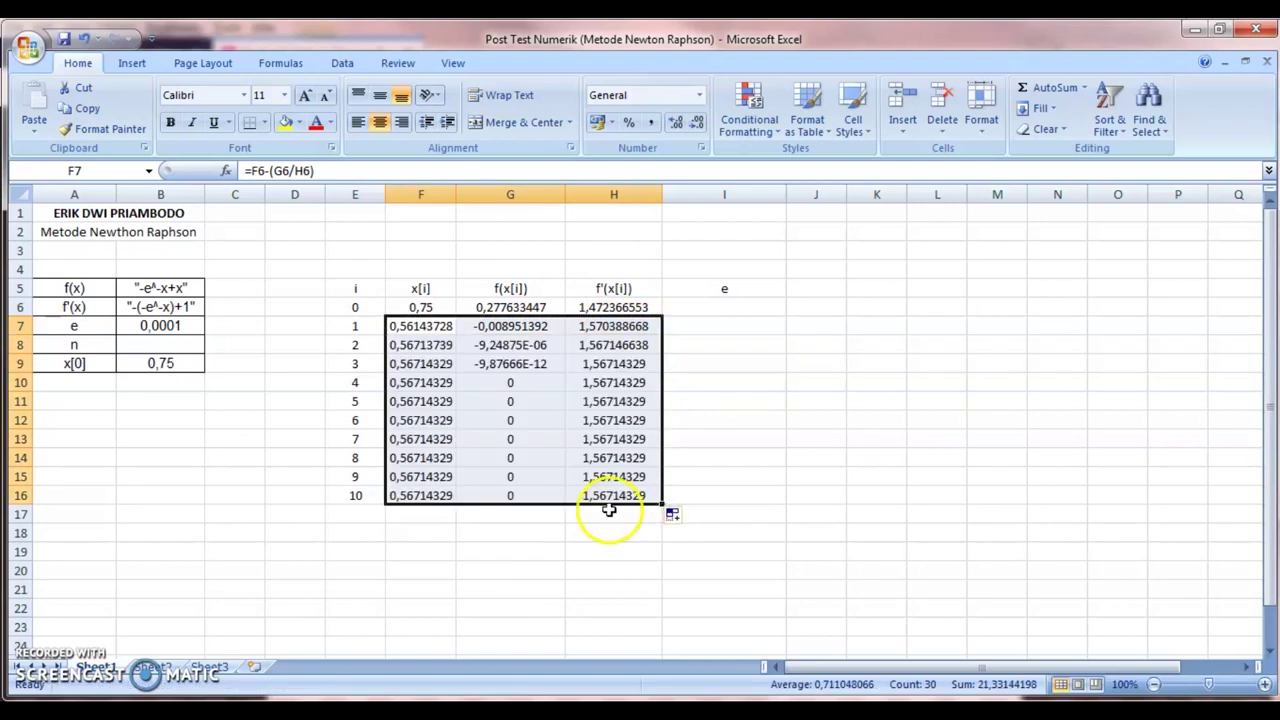
click(550, 555)
click(558, 438)
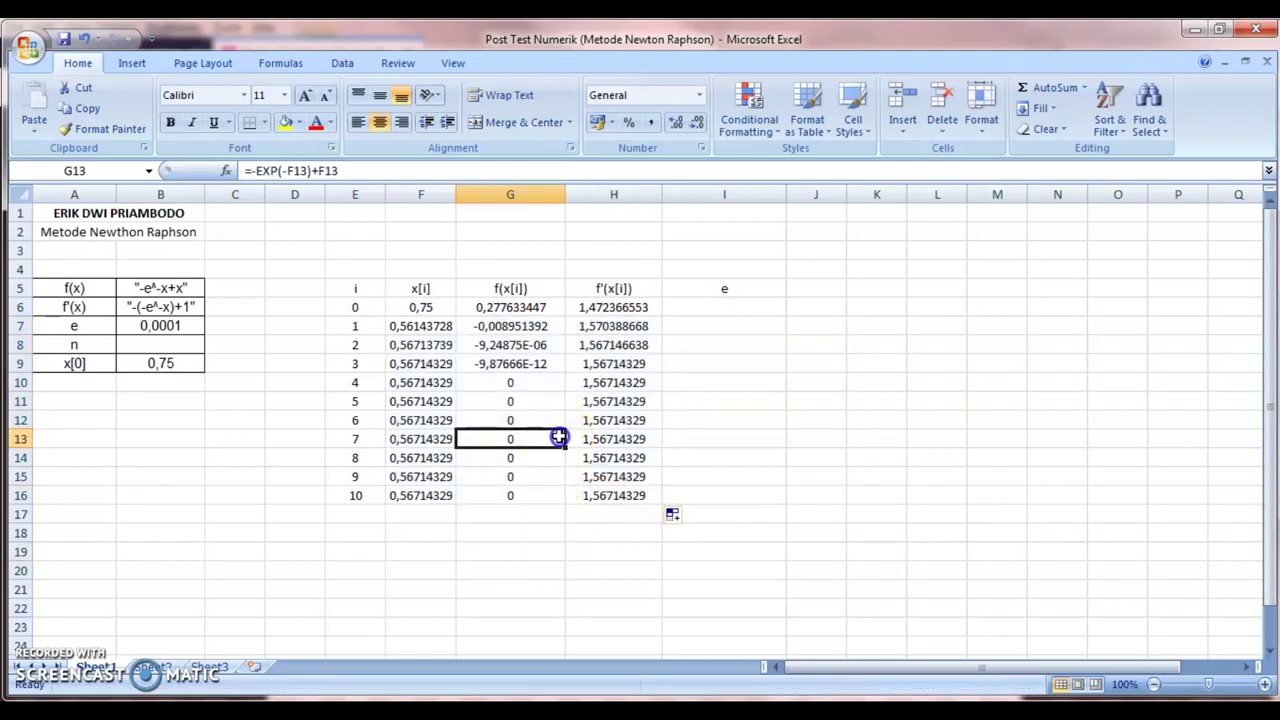
Step: Enter the formula =ABS(G6) in I6, in the e column for iteration 0
click(726, 311)
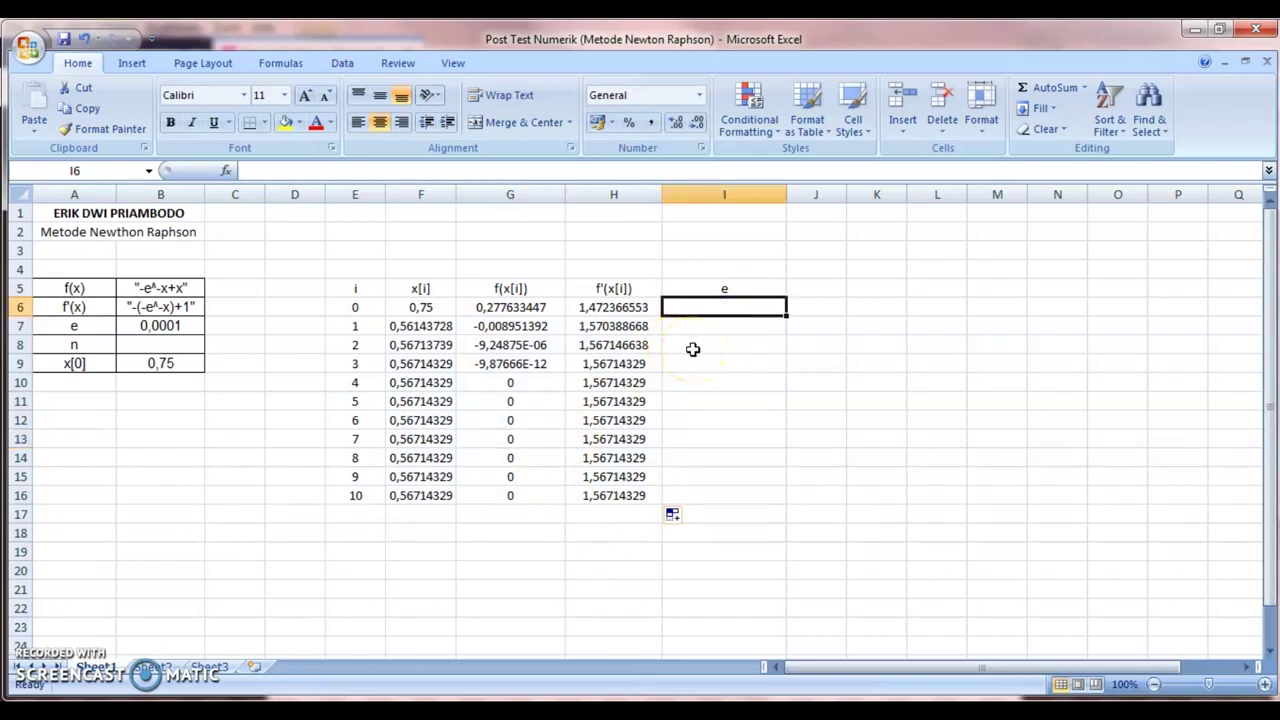
double_click(706, 309)
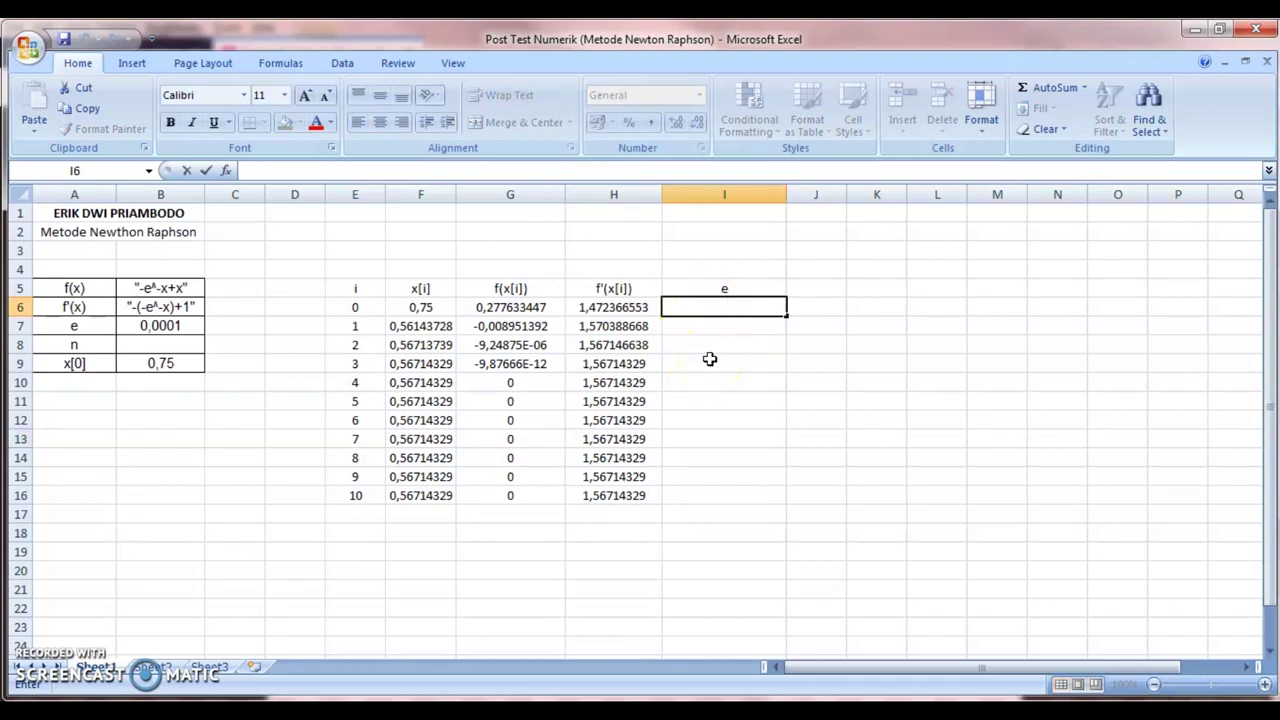
text(=)
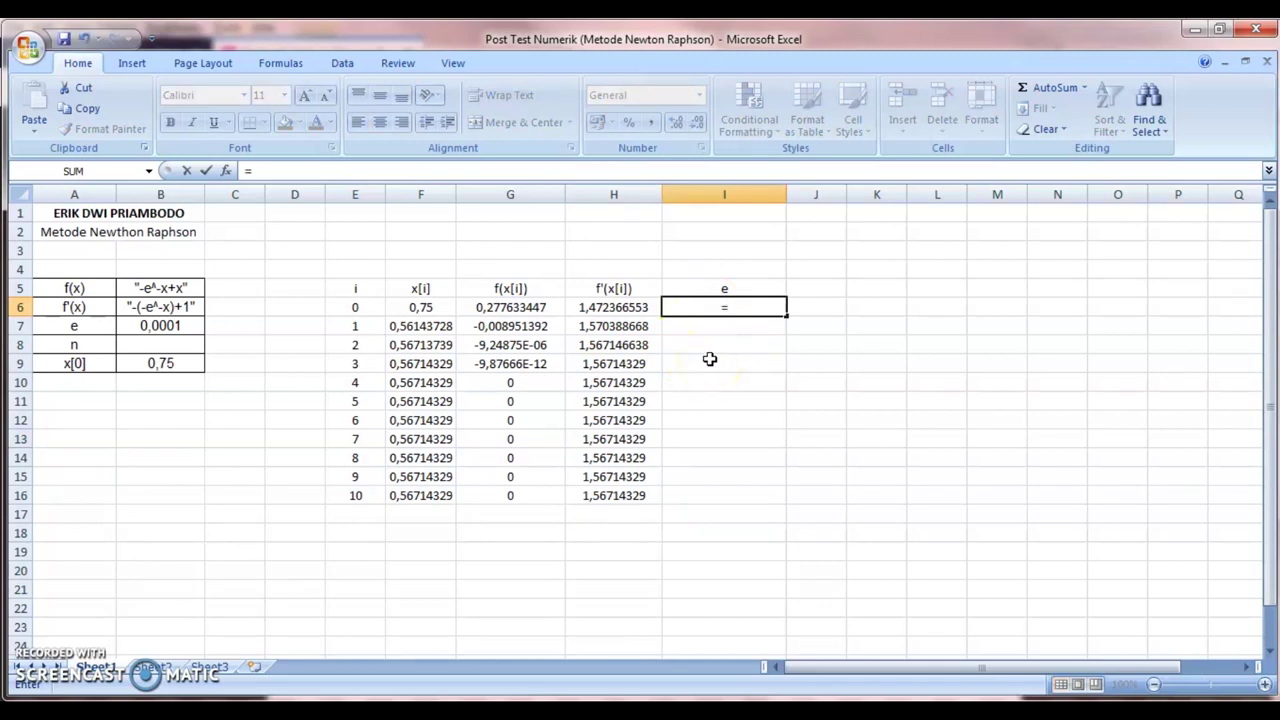
text(abs)
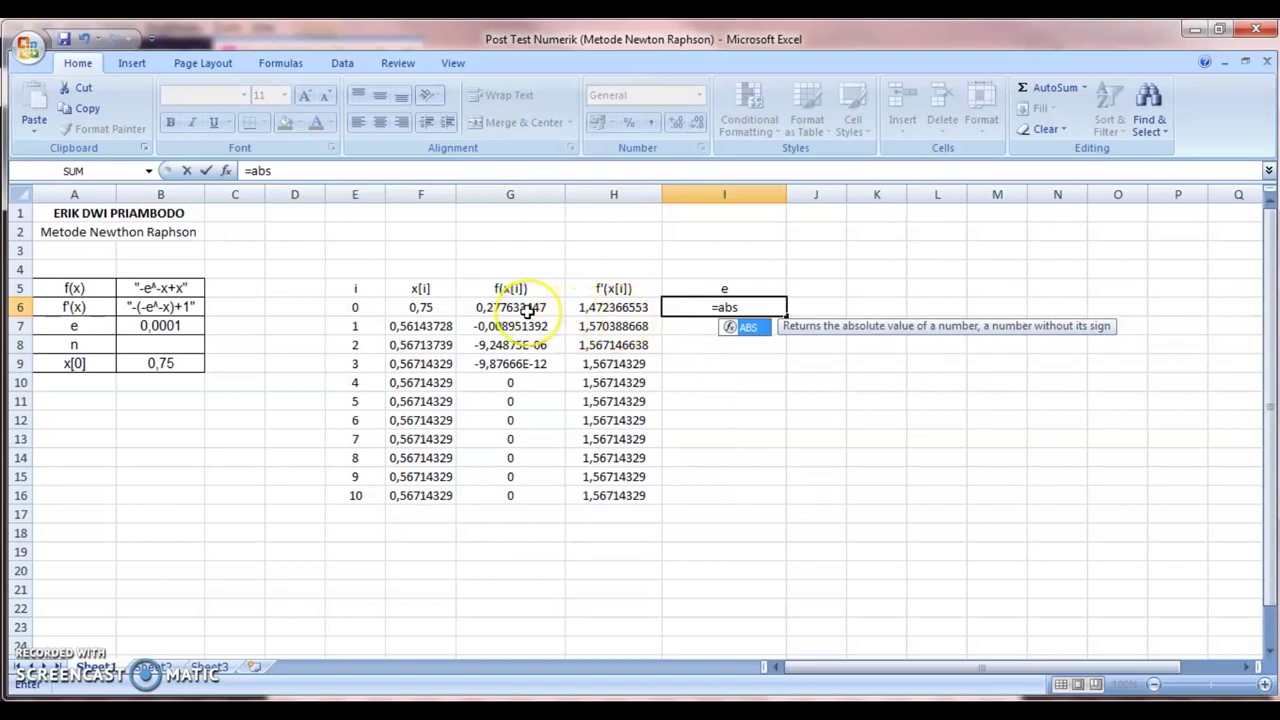
click(752, 309)
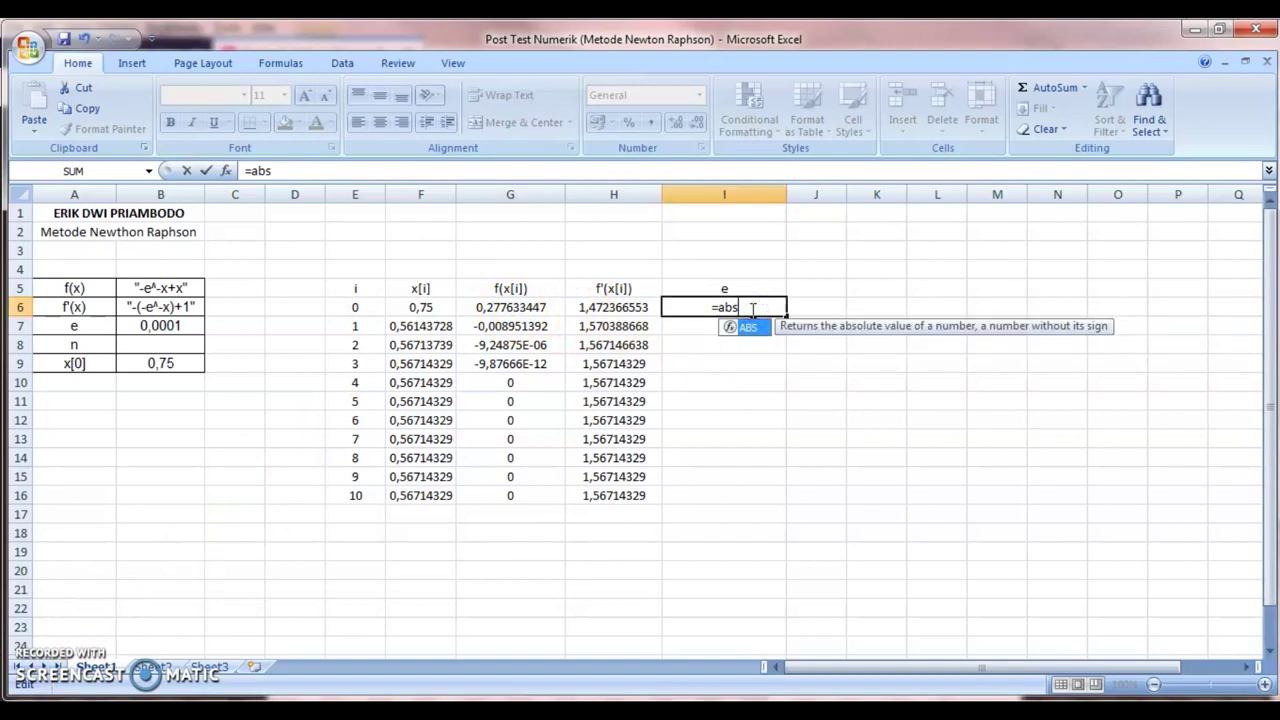
text(()
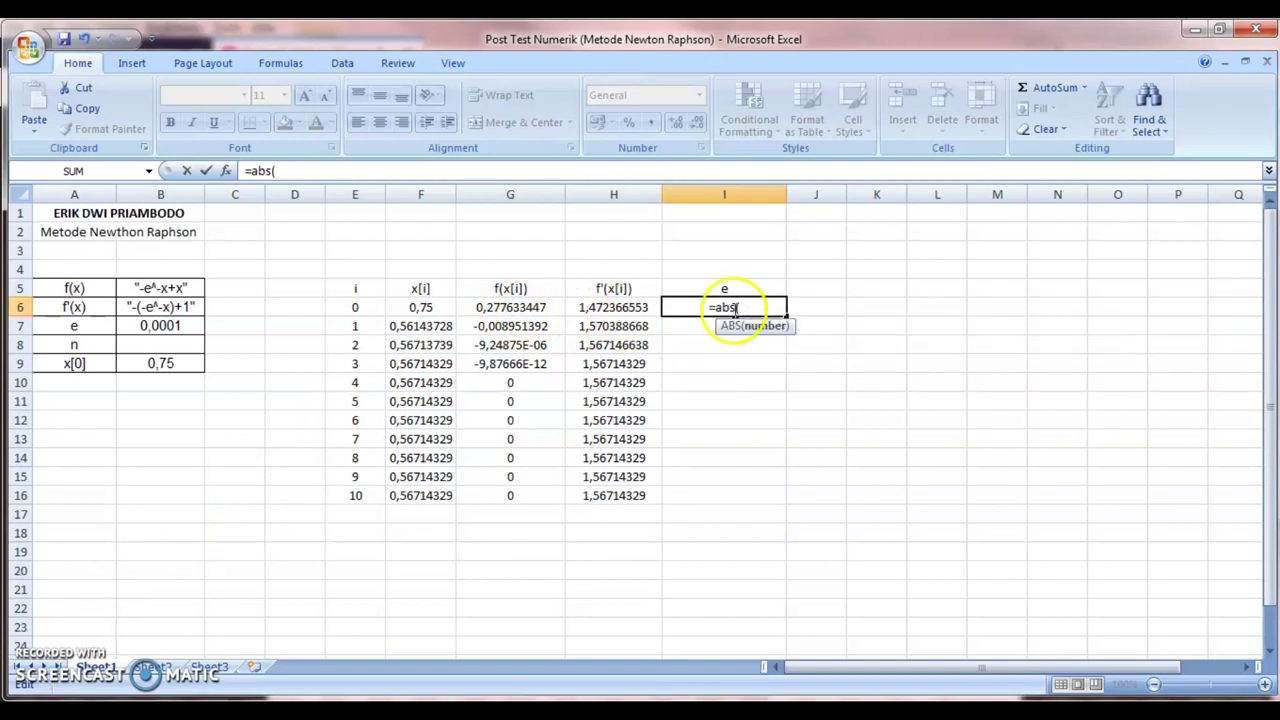
click(531, 311)
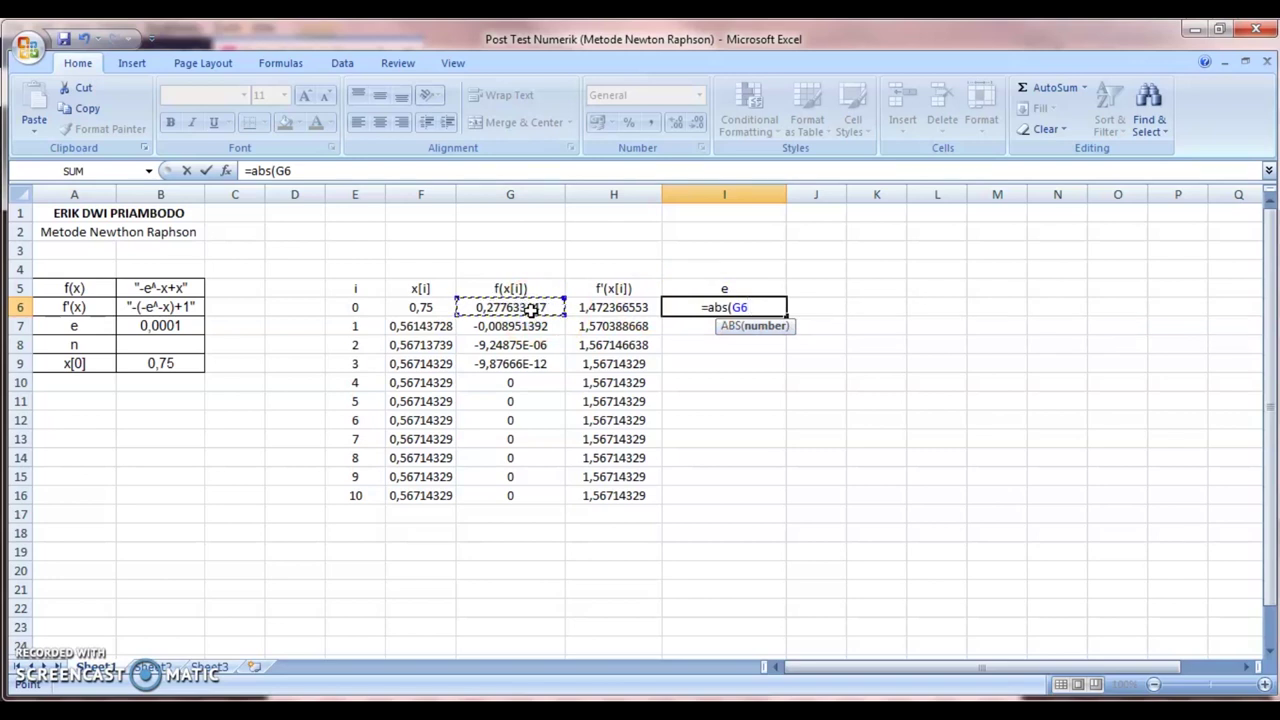
text())
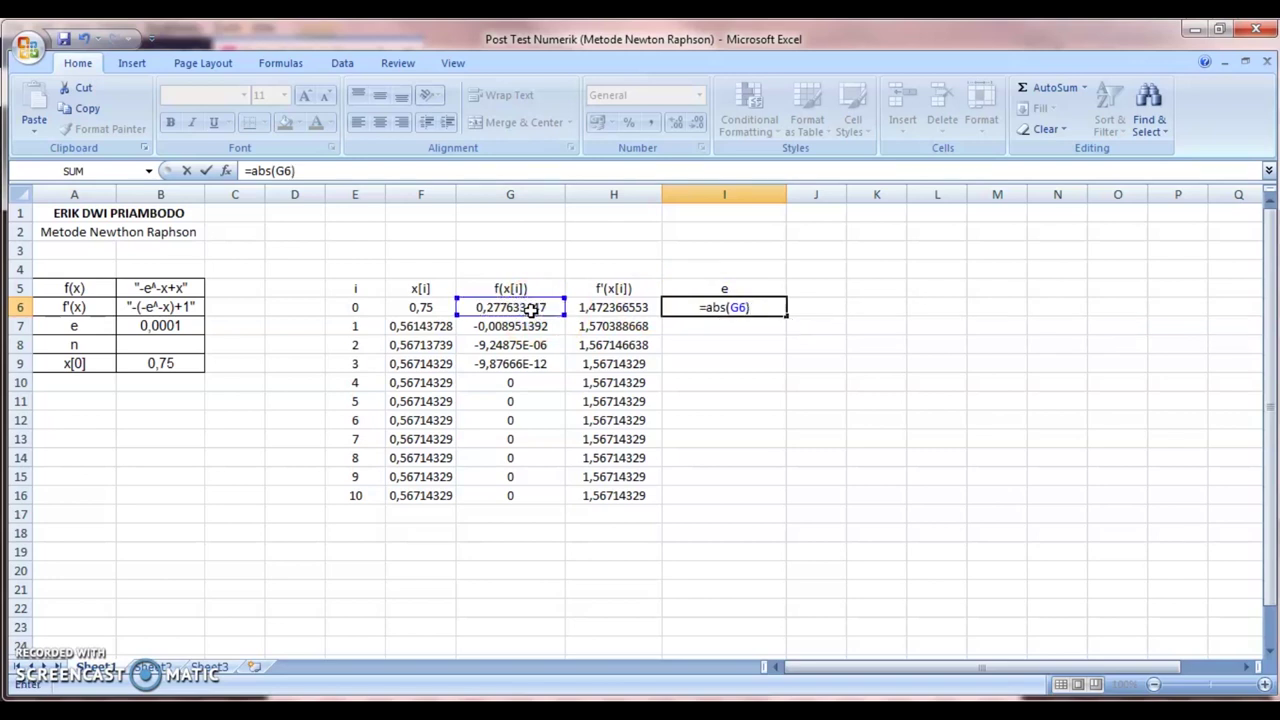
key(Return)
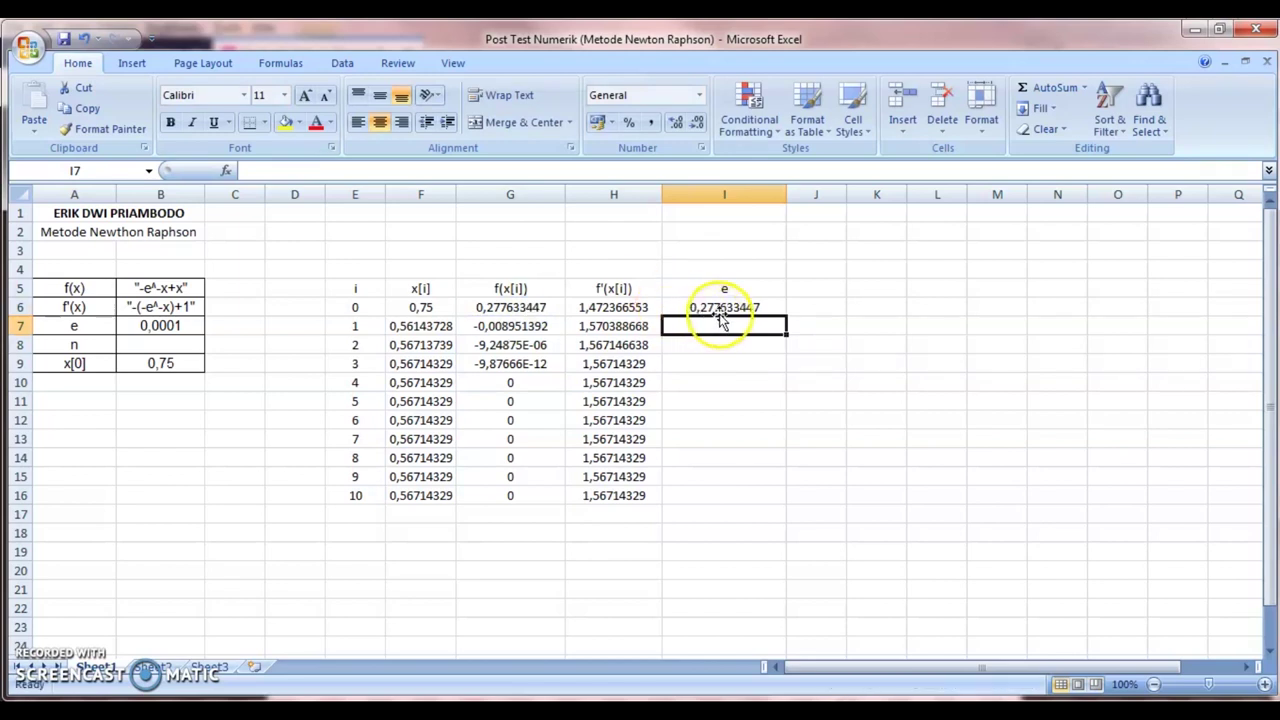
Step: Fill the ABS formula from I6 down through I16 and widen column J slightly
click(718, 312)
drag(786, 316, 780, 503)
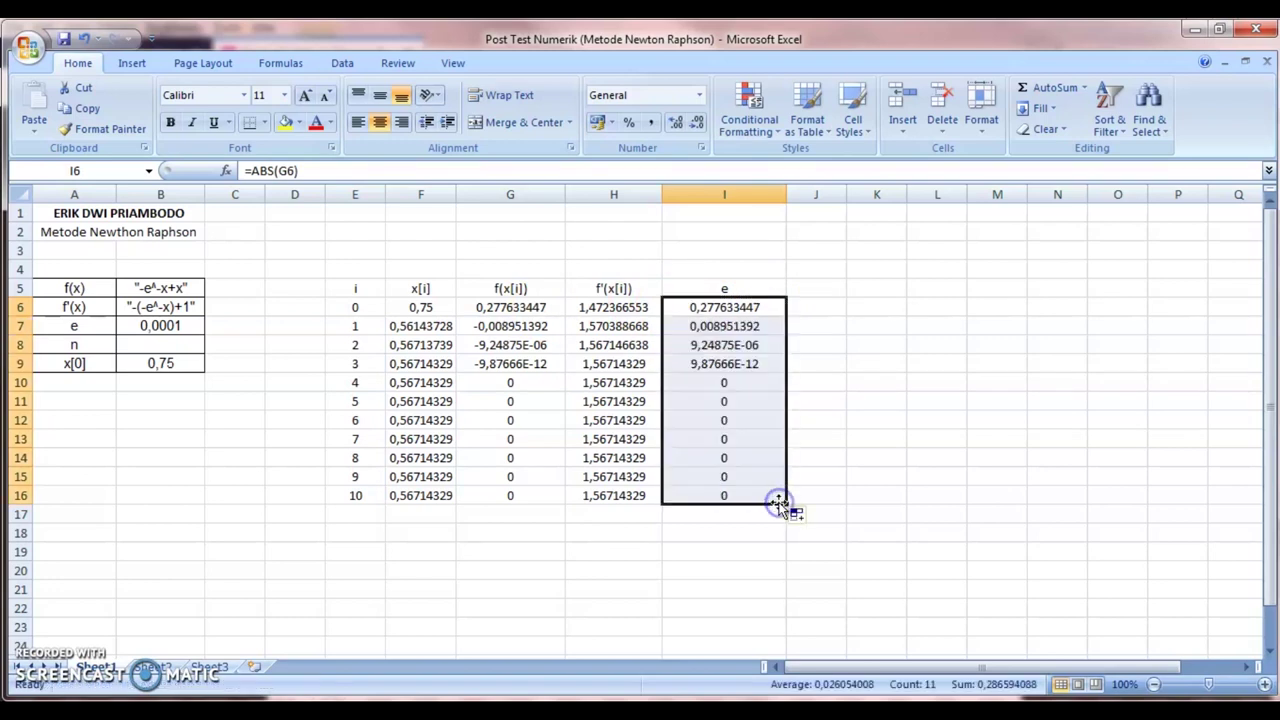
click(828, 383)
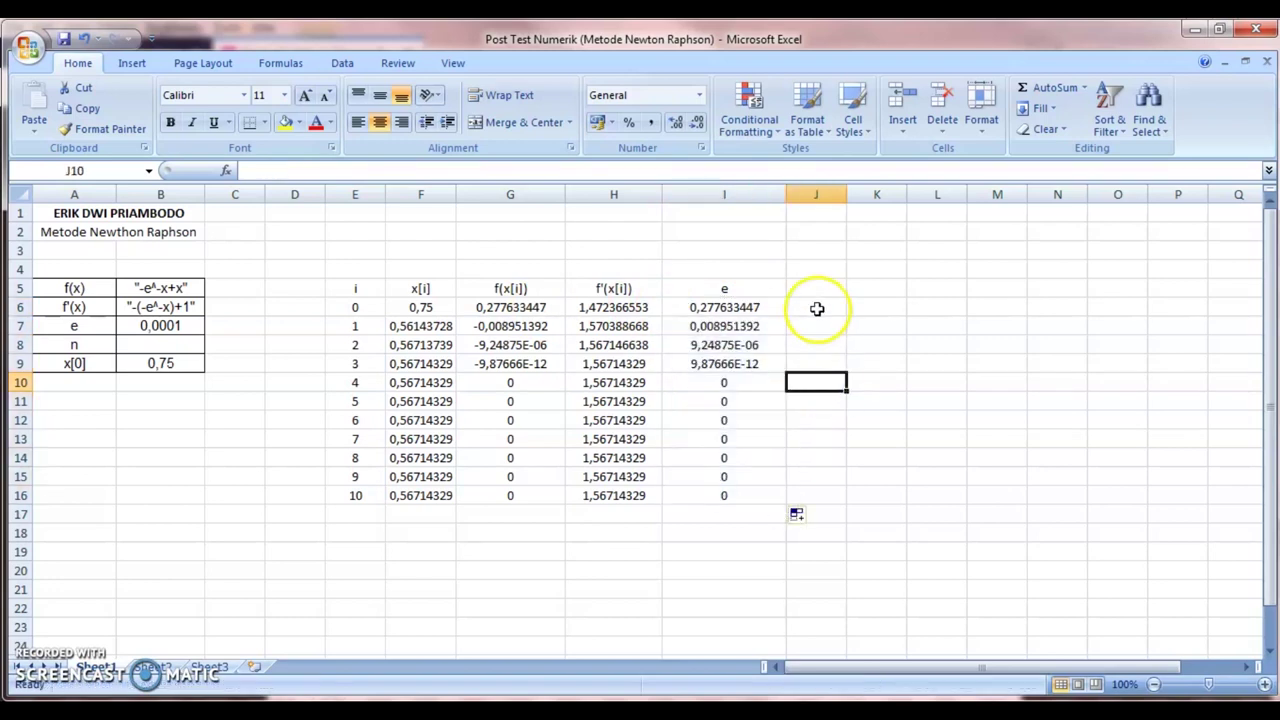
drag(847, 196, 871, 201)
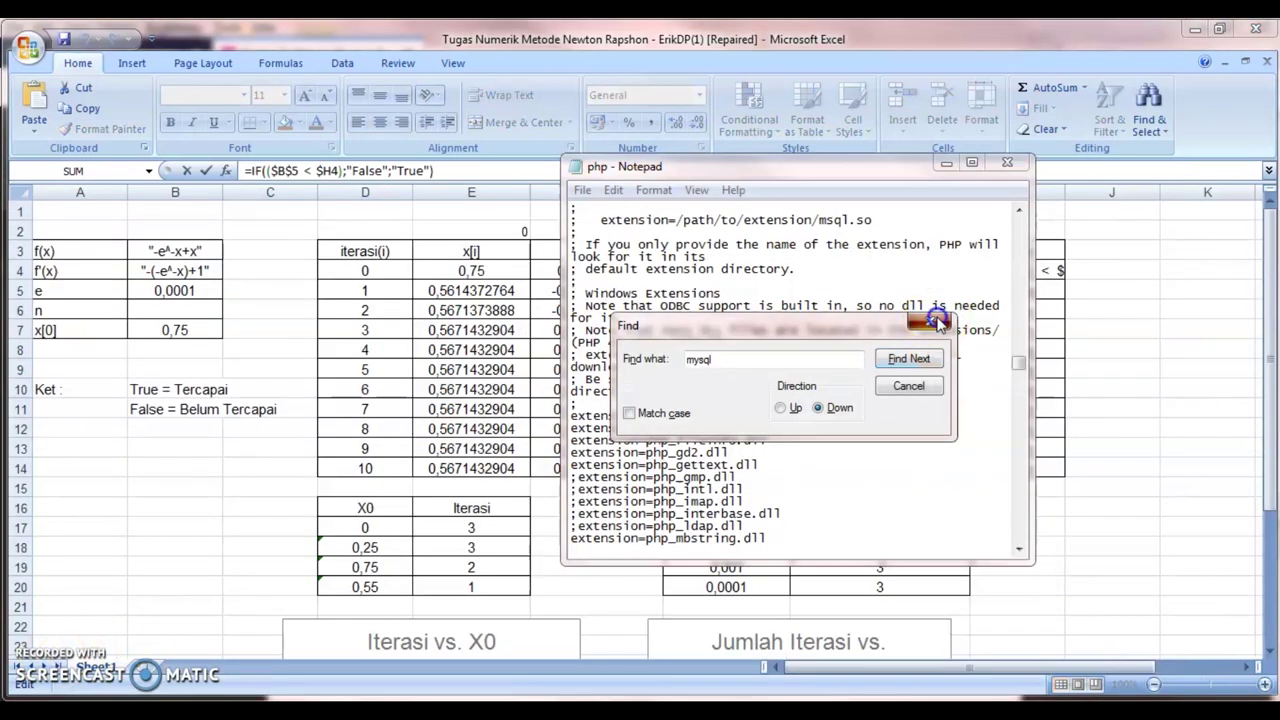
Step: Close the Find dialog and the php Notepad window, and switch back to the Post Test Numerik workbook
click(930, 321)
click(996, 161)
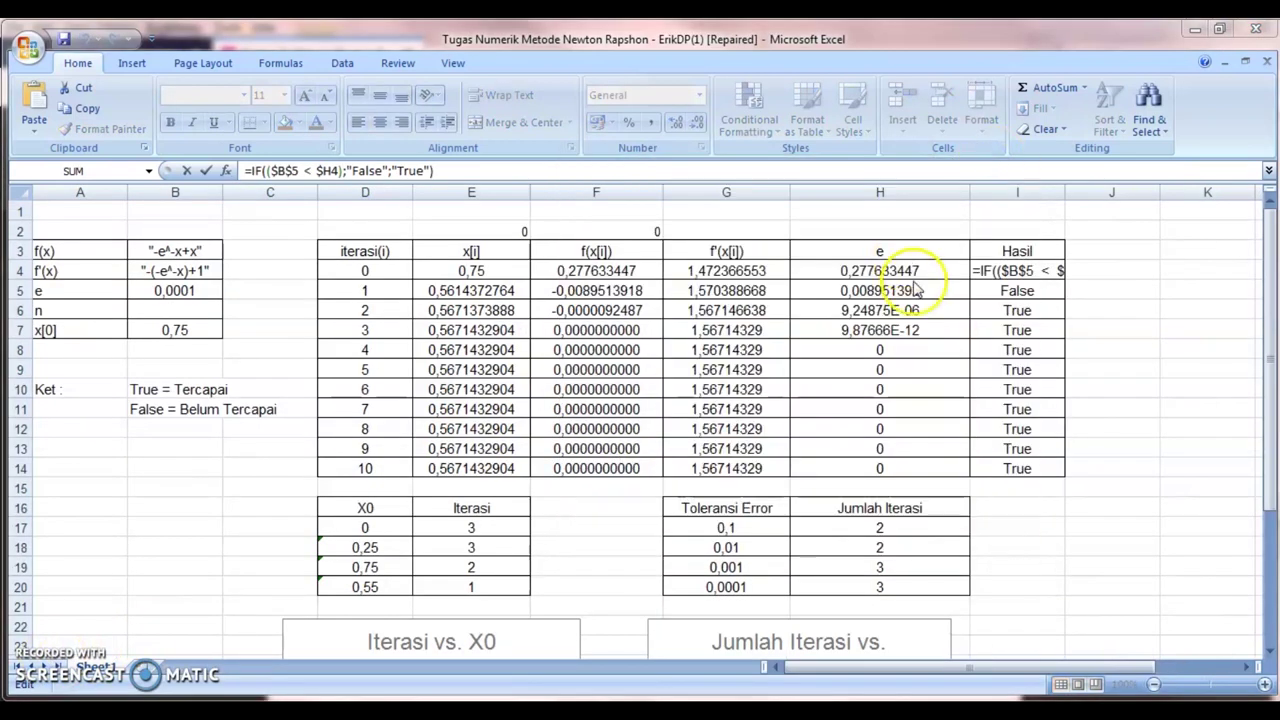
mouse_move(609, 712)
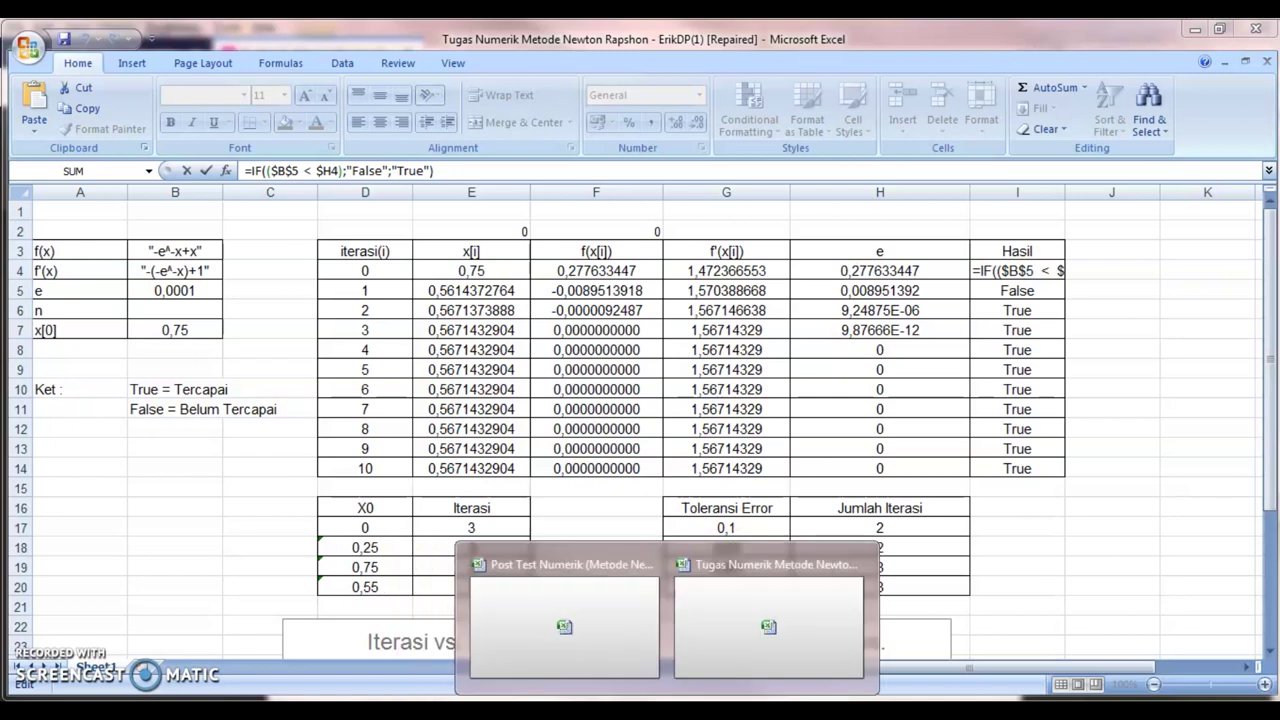
click(603, 648)
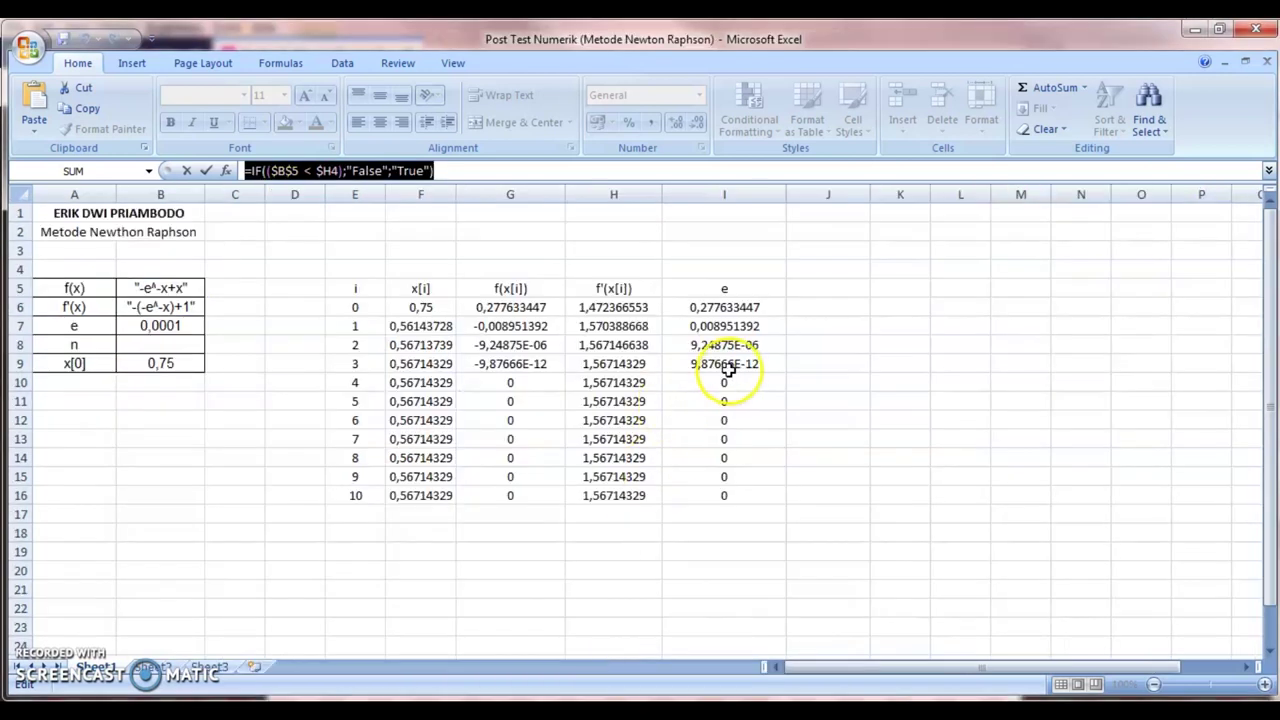
Step: Delete the whole IF formula open for editing in I4 of the Tugas Numerik workbook, in the Hasil column
click(510, 167)
key(BackSpace)
key(BackSpace)
key(BackSpace)
key(BackSpace)
key(BackSpace)
key(BackSpace)
key(BackSpace)
key(BackSpace)
key(BackSpace)
key(BackSpace)
key(BackSpace)
key(BackSpace)
key(BackSpace)
key(BackSpace)
key(BackSpace)
key(BackSpace)
key(BackSpace)
key(BackSpace)
key(BackSpace)
key(BackSpace)
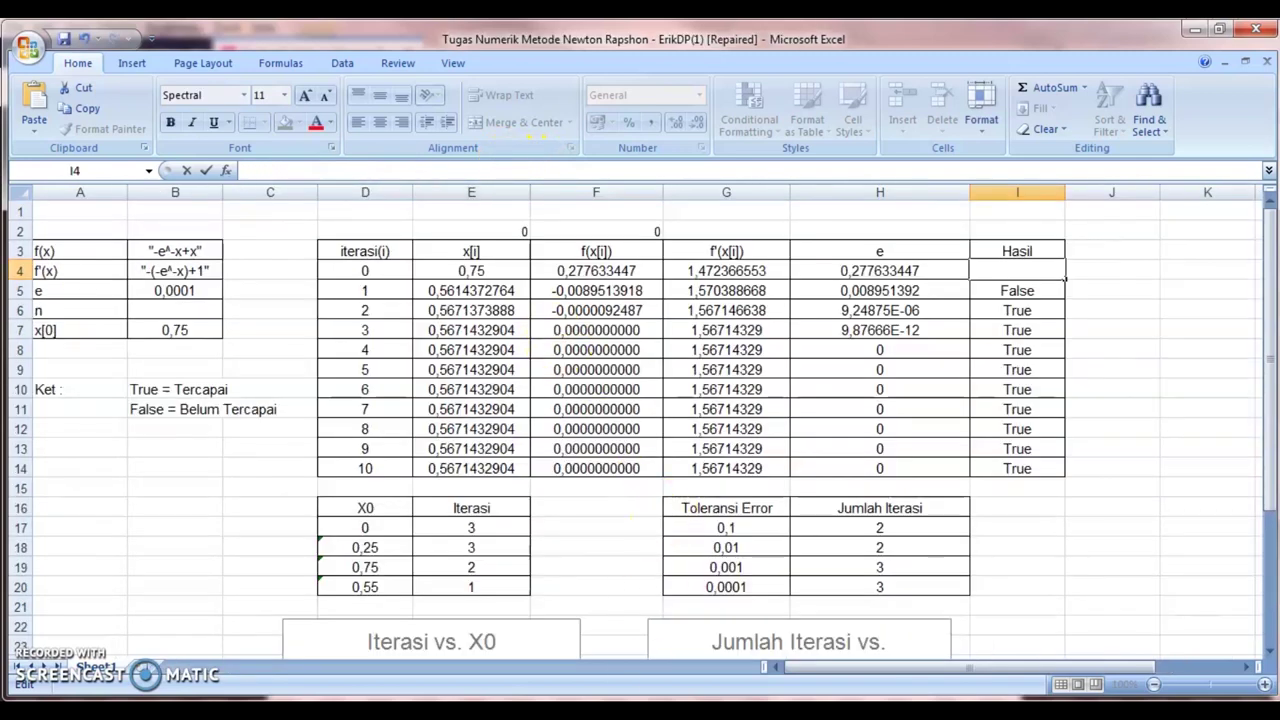
Step: Switch back to the Post Test Numerik workbook and enter the heading Hasil in J5
mouse_move(655, 690)
click(609, 622)
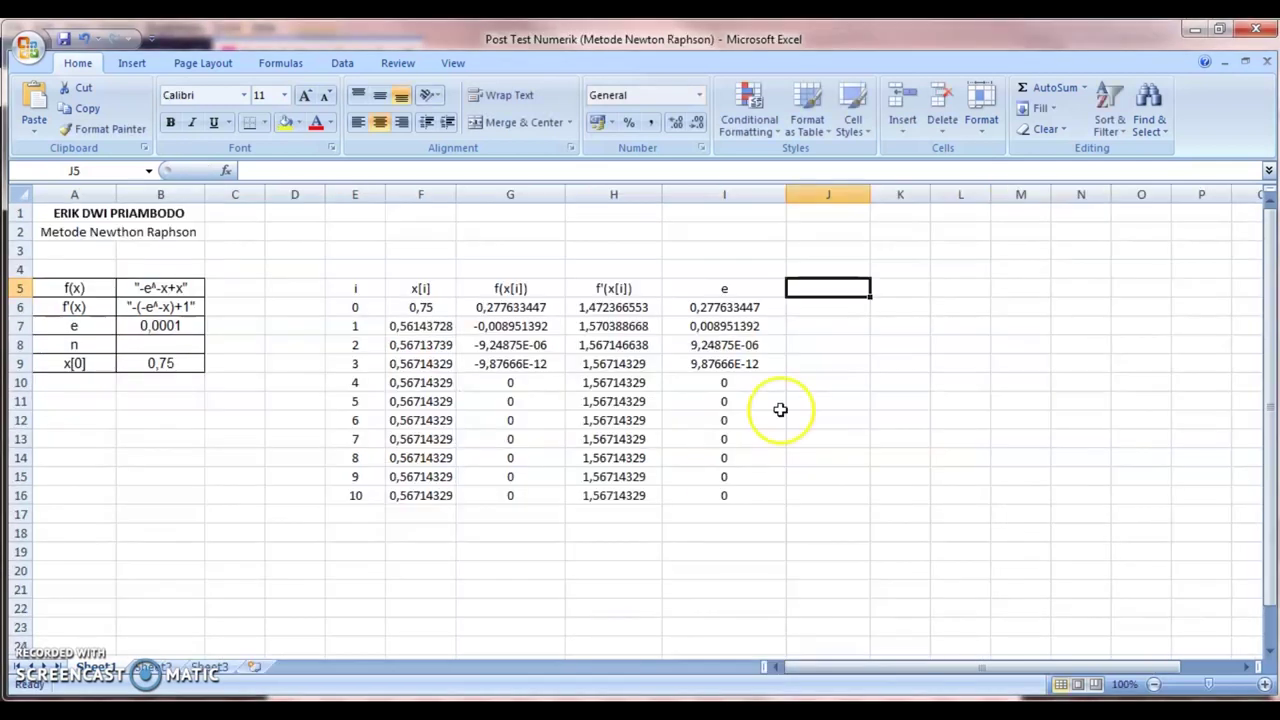
double_click(823, 287)
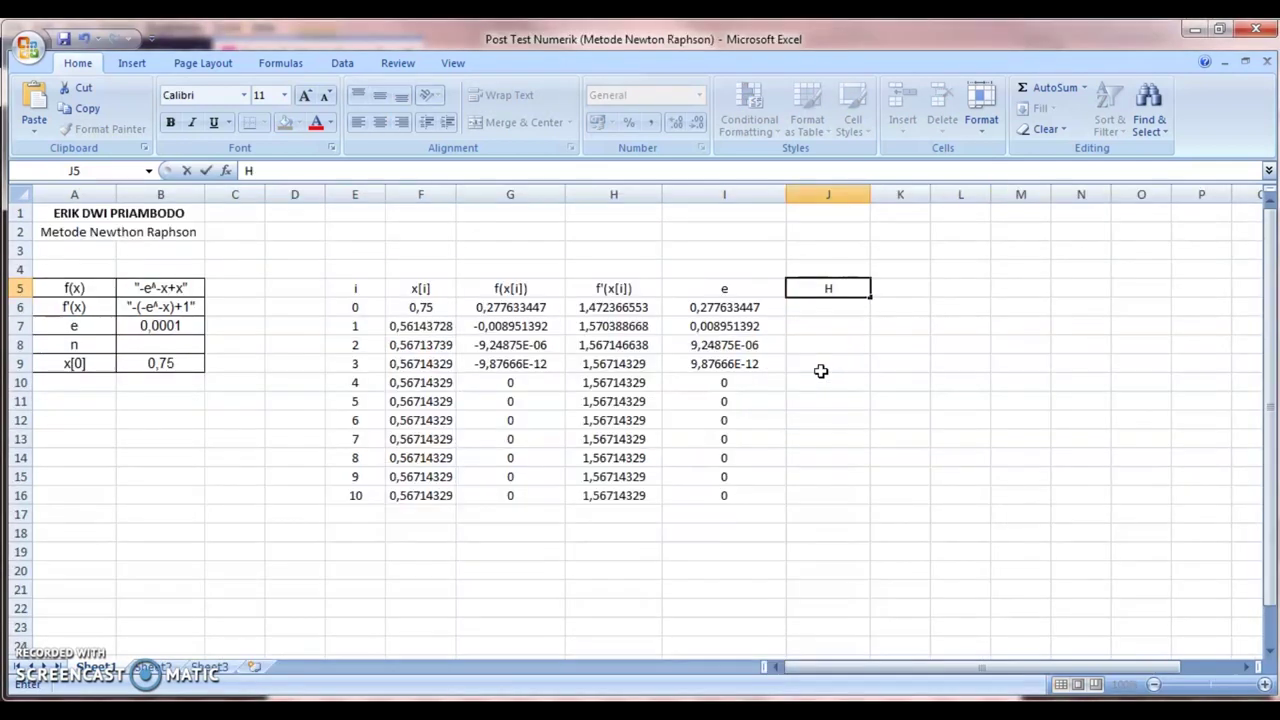
click(834, 306)
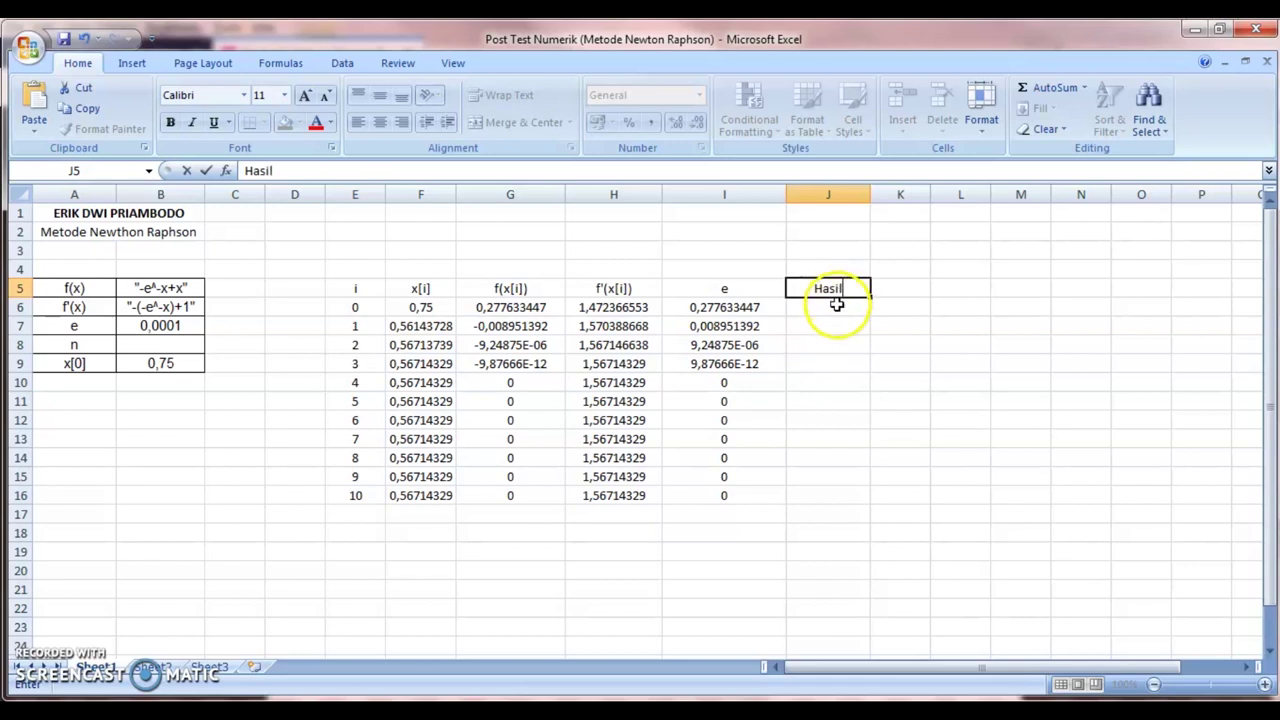
Step: Paste the copied formula =IF(($B$7 < $I5);"Belum Tercapai";"Tercapai") into J6
click(508, 174)
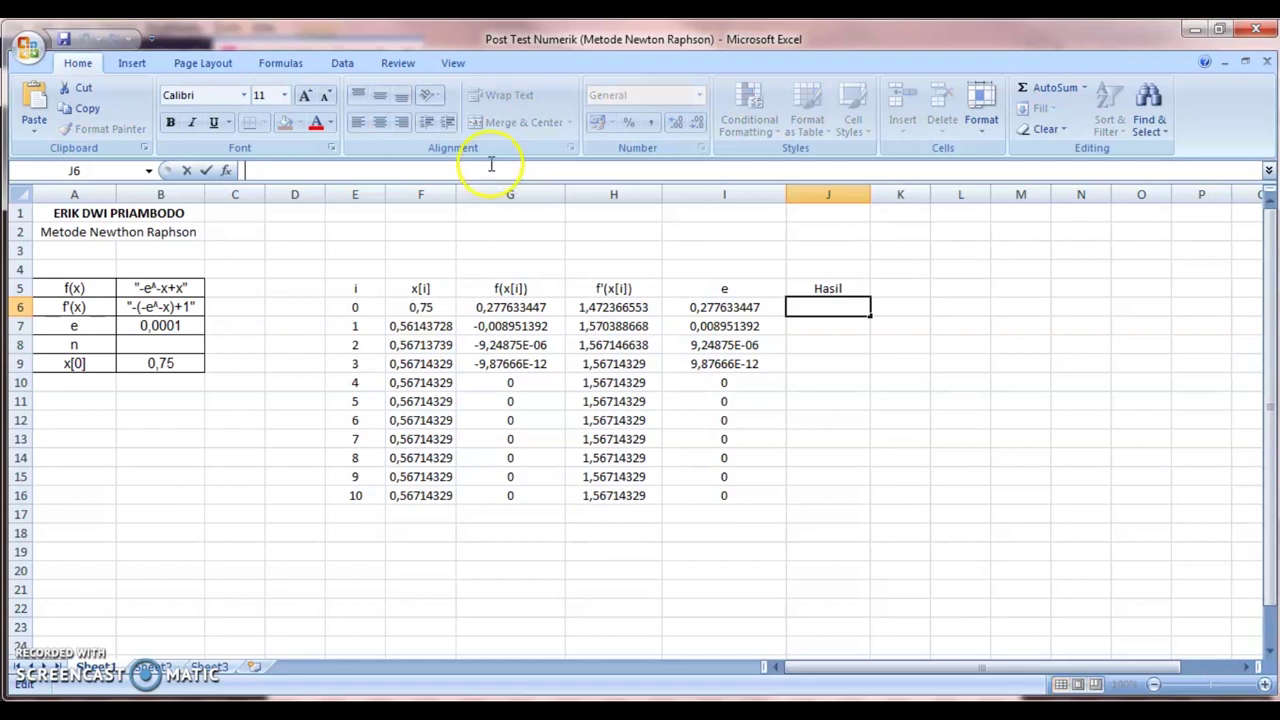
right_click(487, 169)
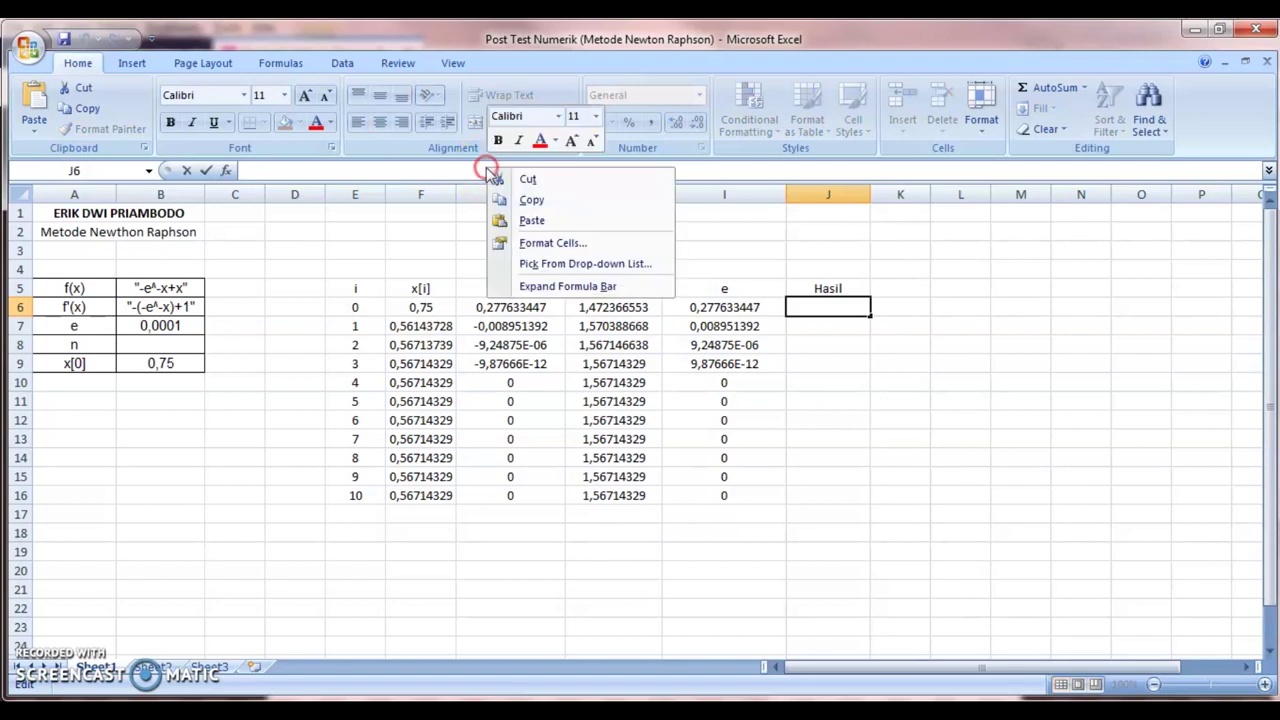
click(515, 219)
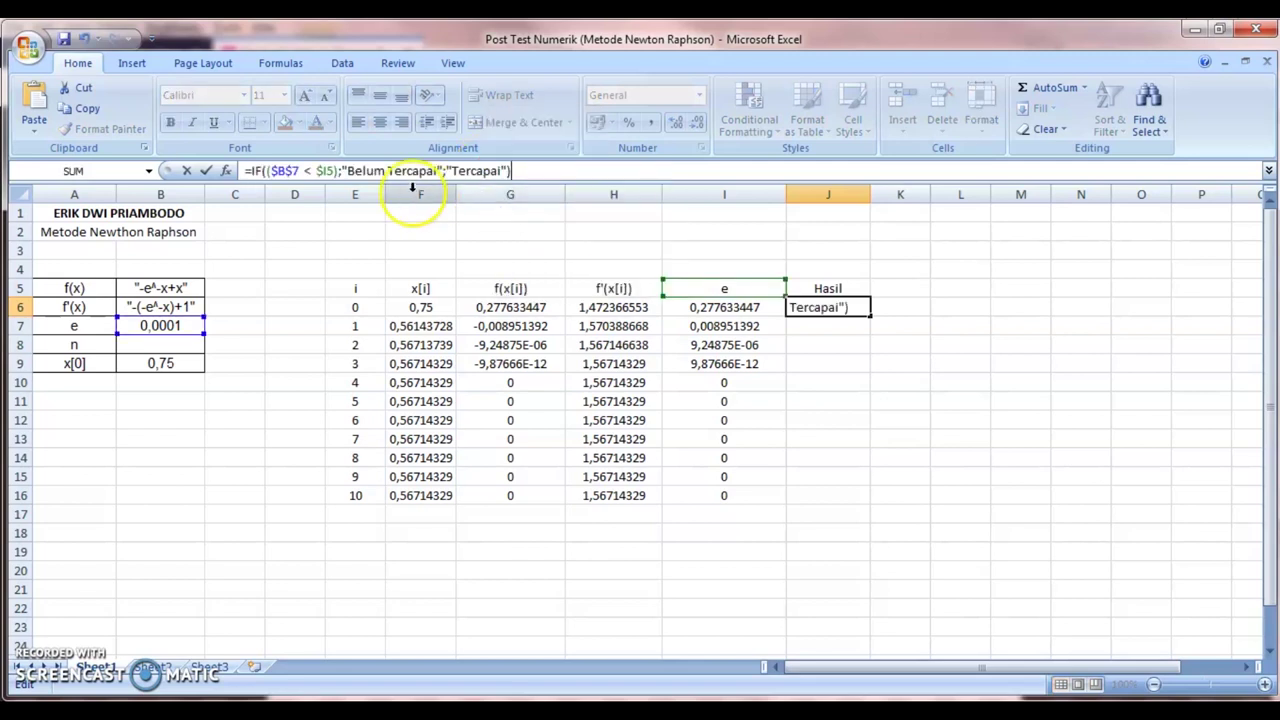
Step: Remove the I5 cell reference from the logical test of the IF formula in J6
click(264, 171)
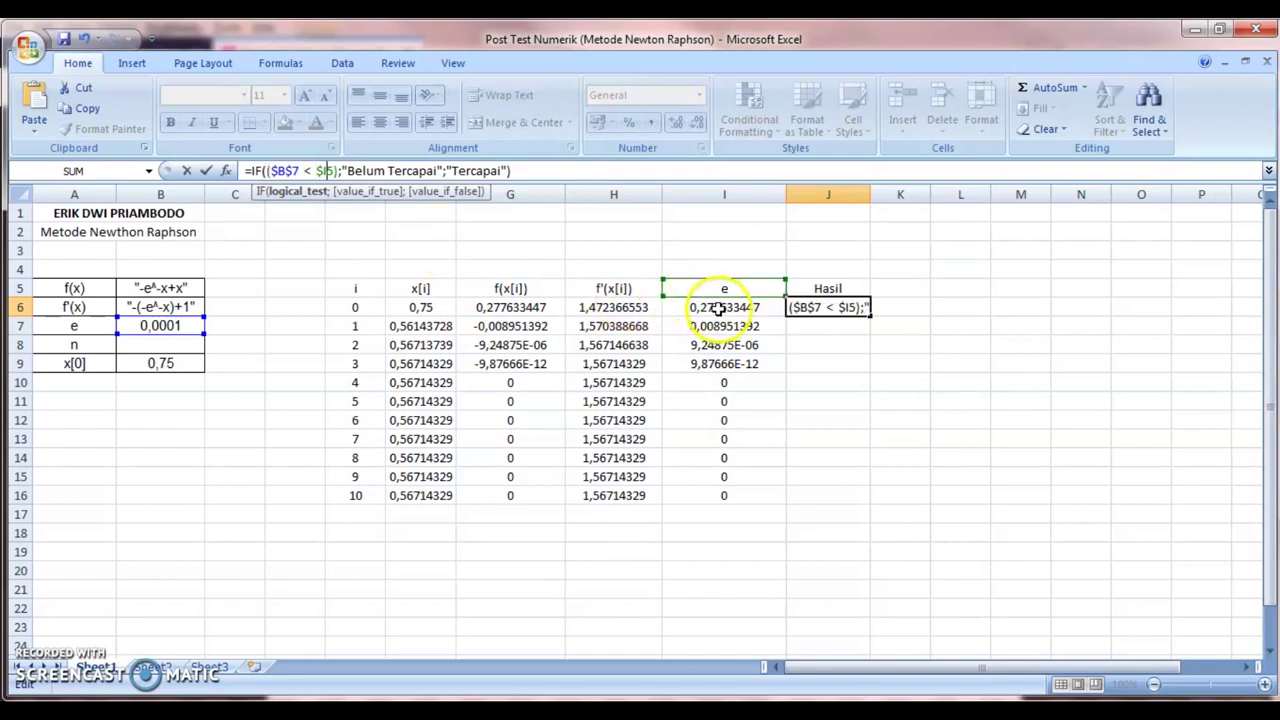
key(BackSpace)
key(BackSpace)
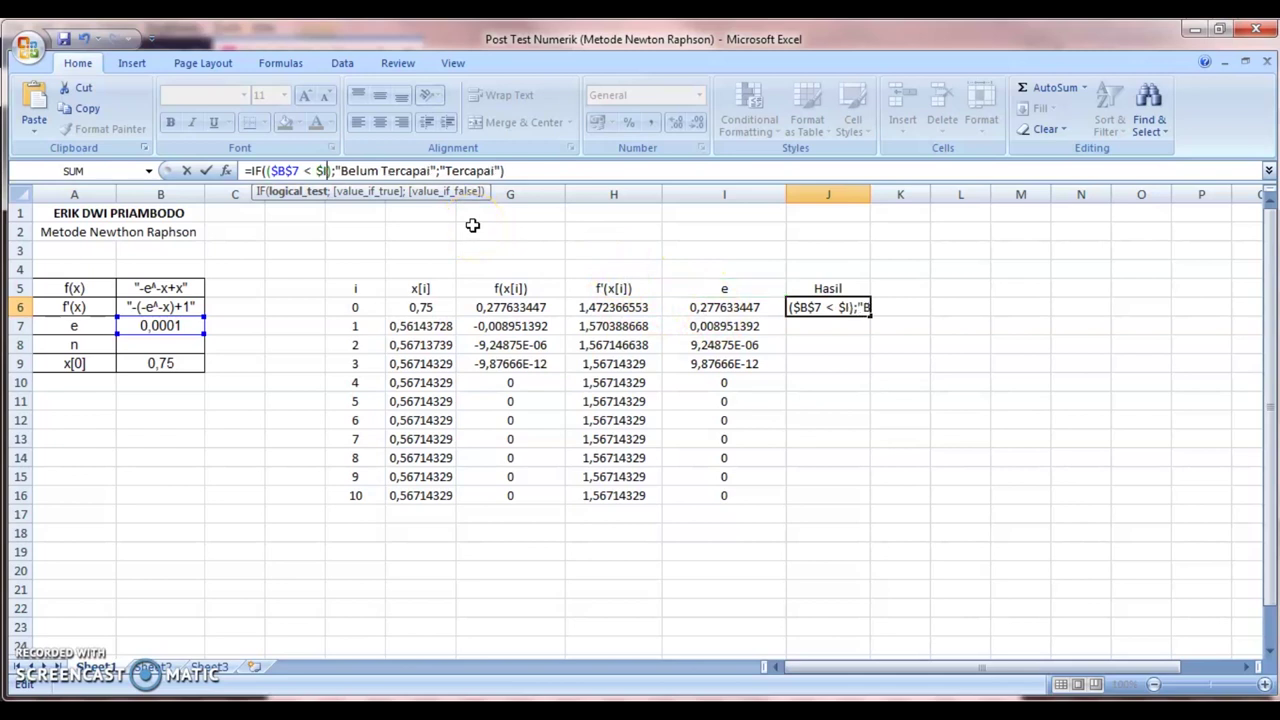
key(Return)
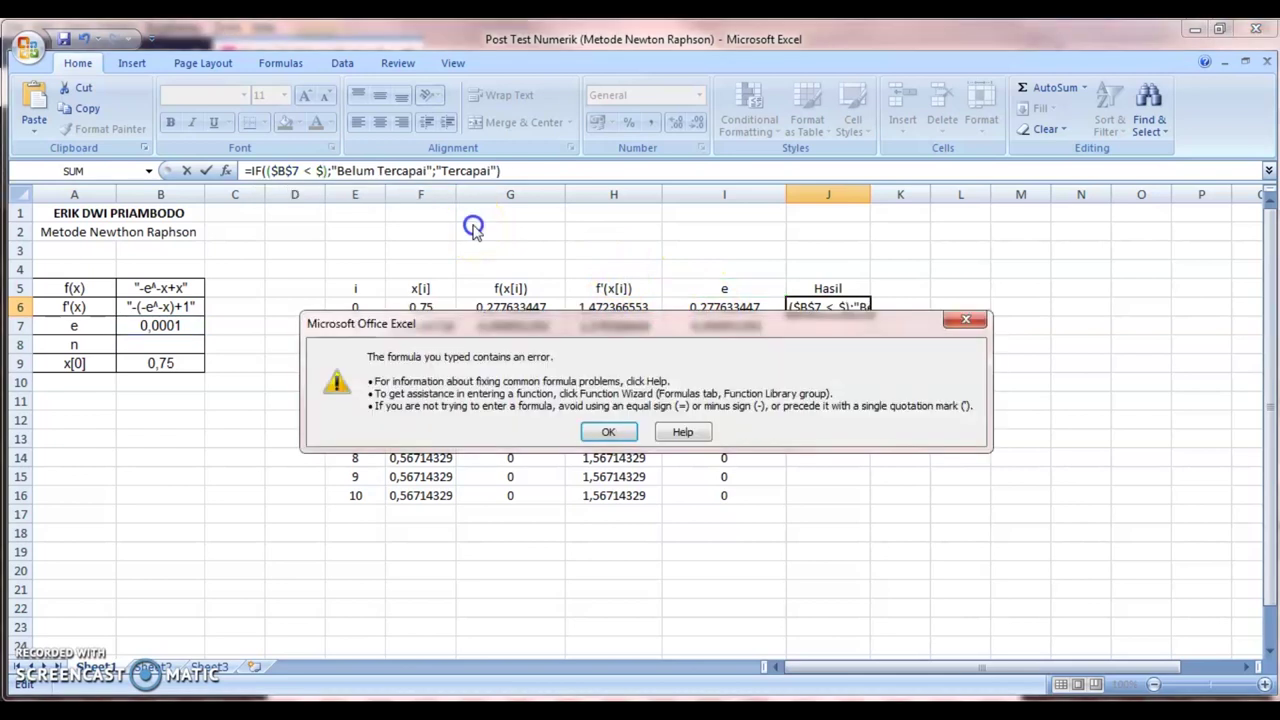
click(608, 428)
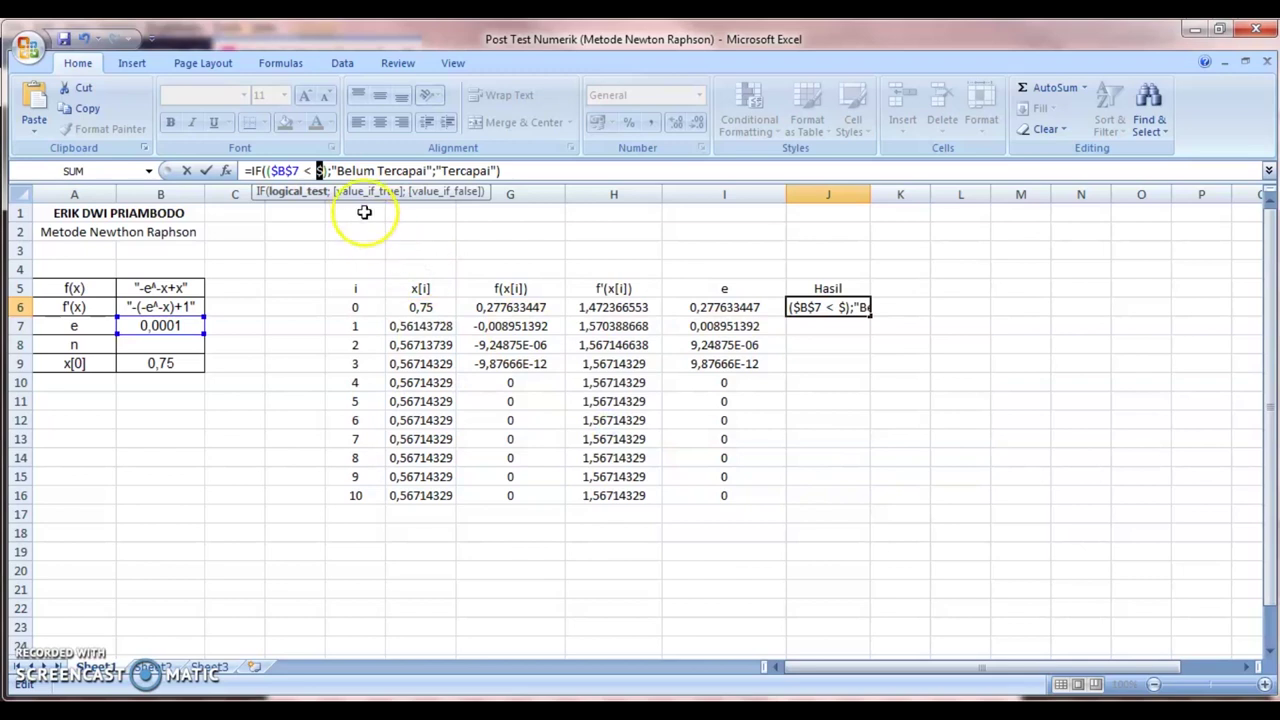
Step: Make the logical test in J6 refer to $I6 and commit =IF(($B$7 < $I6);"Belum Tercapai";"Tercapai")
click(724, 308)
click(316, 170)
key(shift+End)
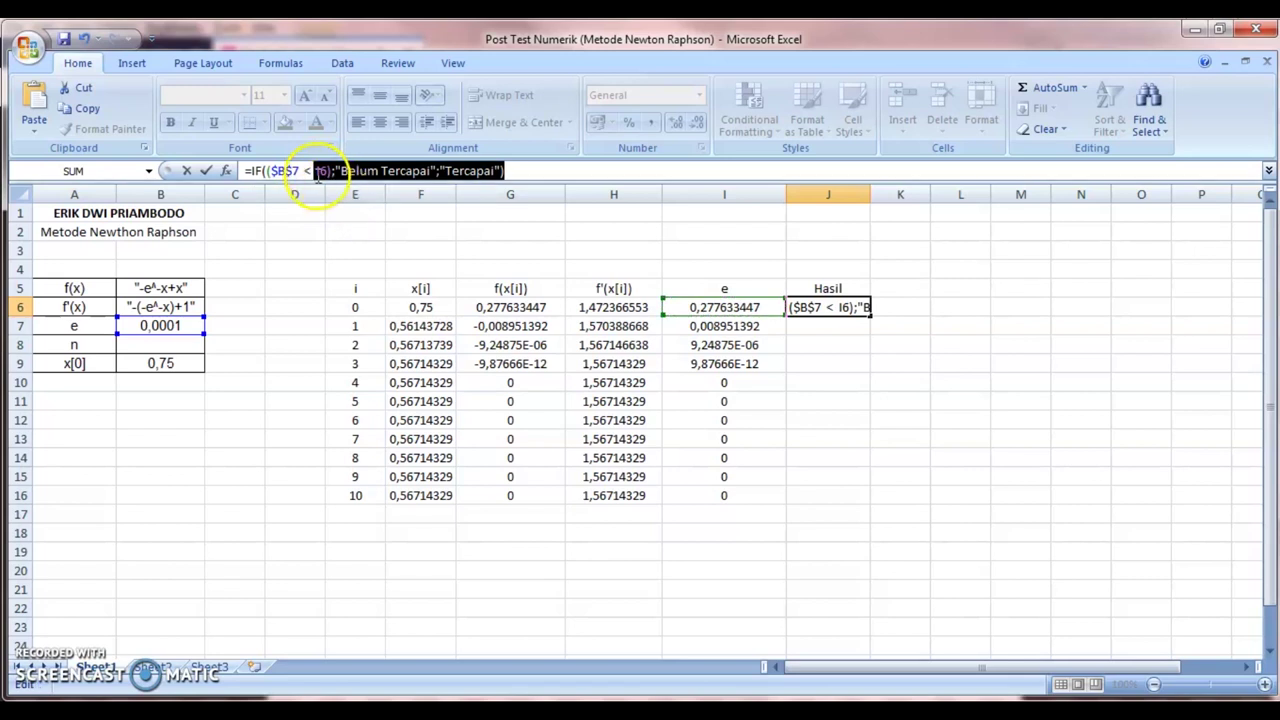
click(317, 170)
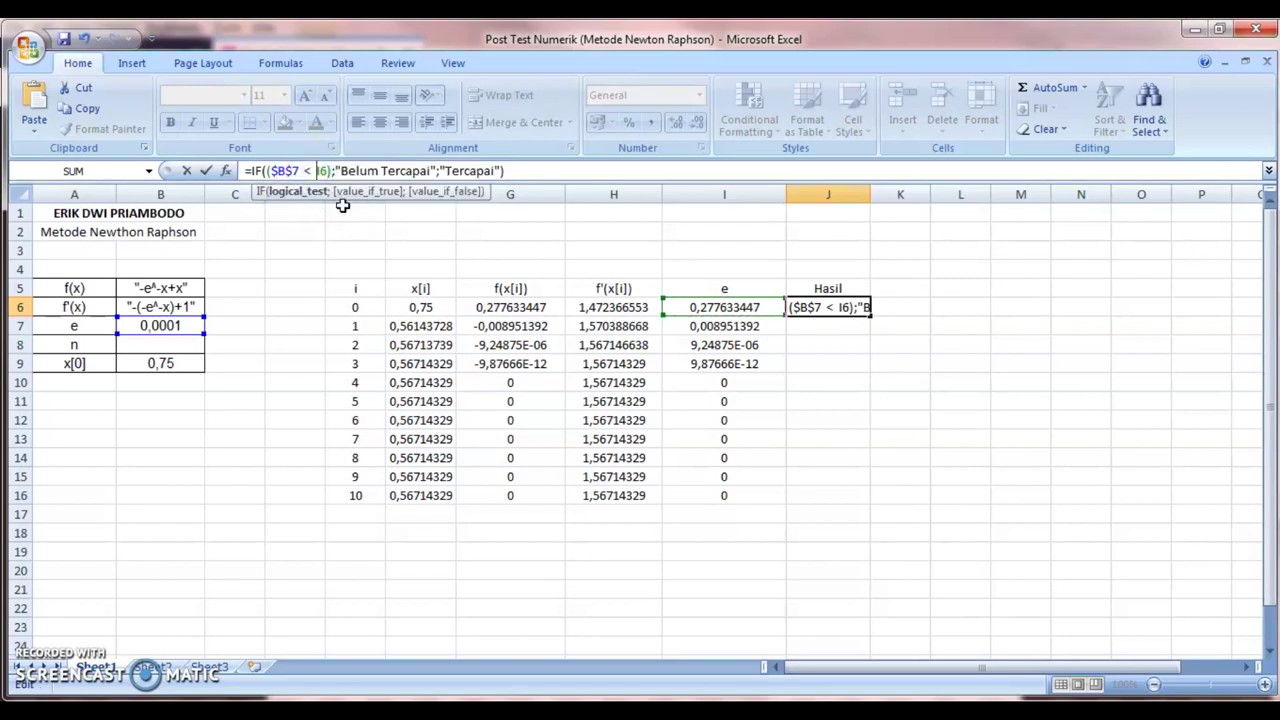
text($)
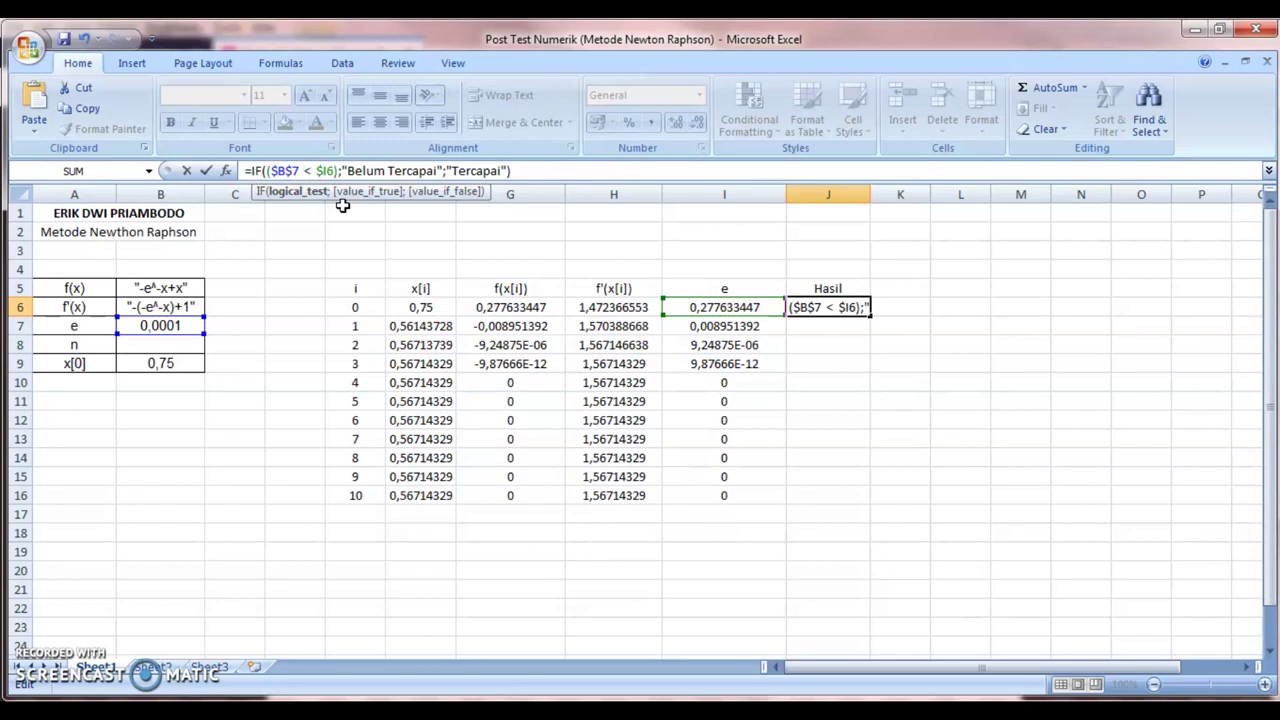
click(360, 170)
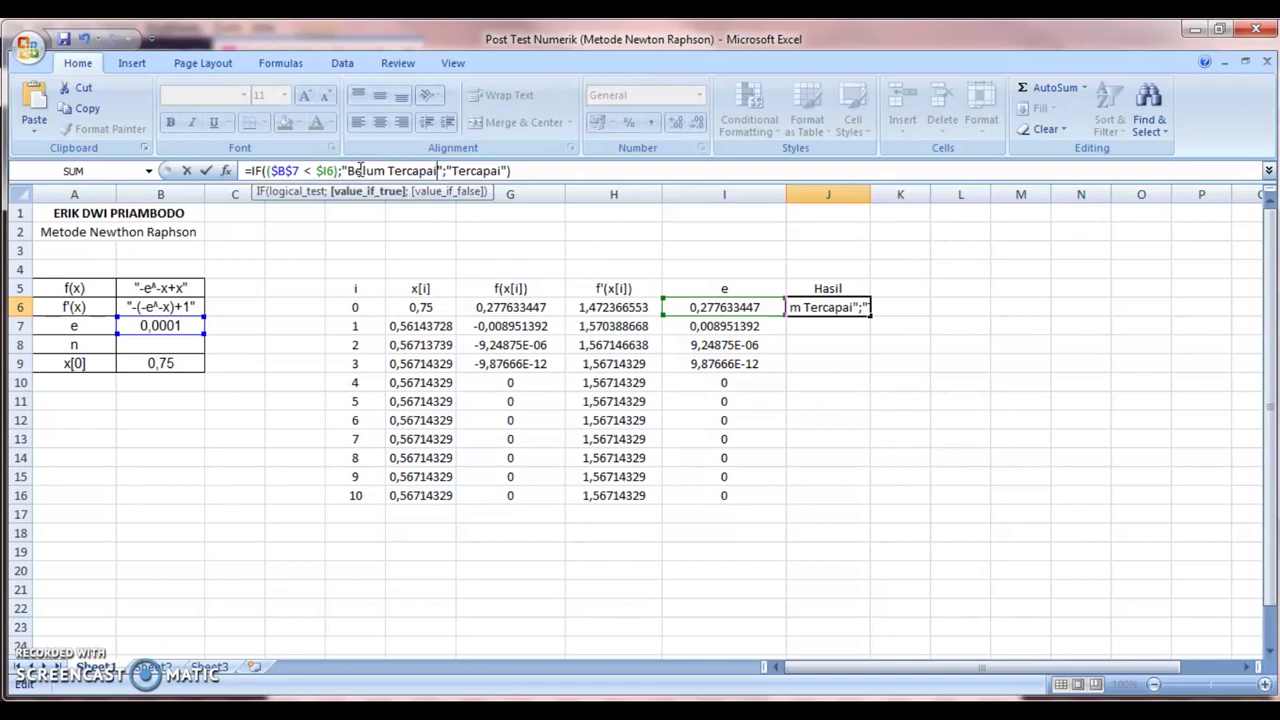
key(Right)
key(Right)
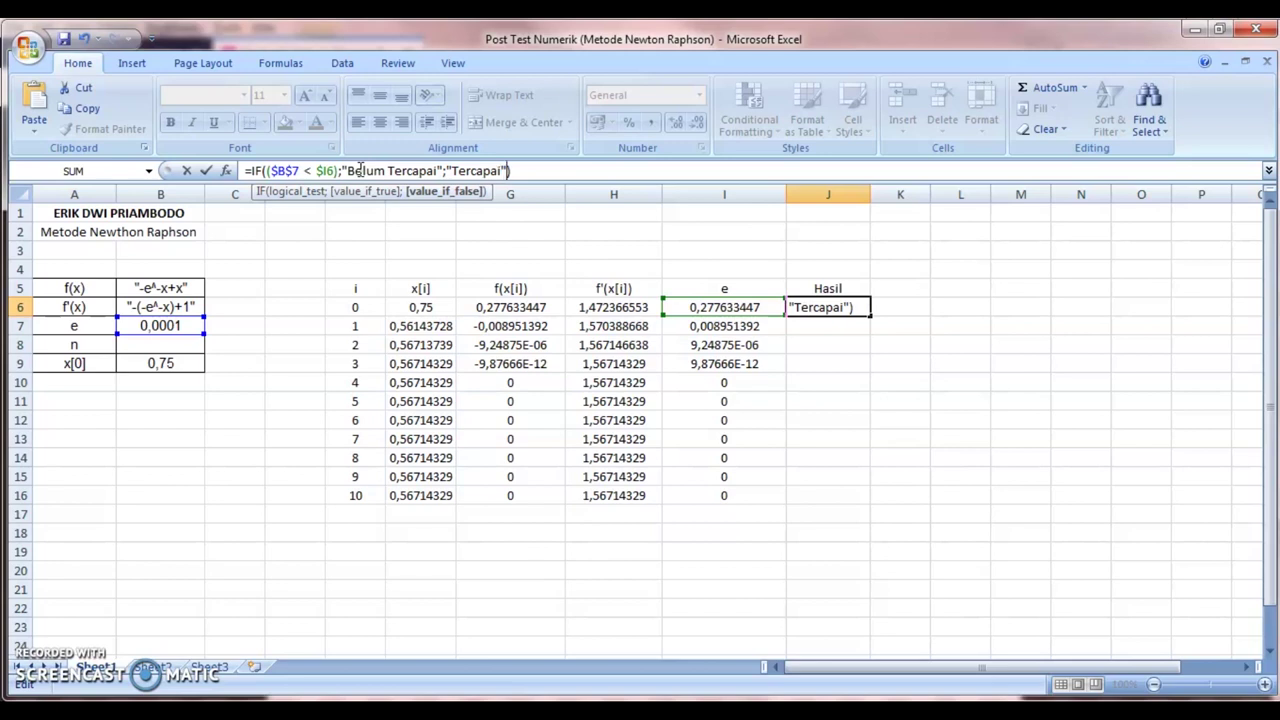
key(Return)
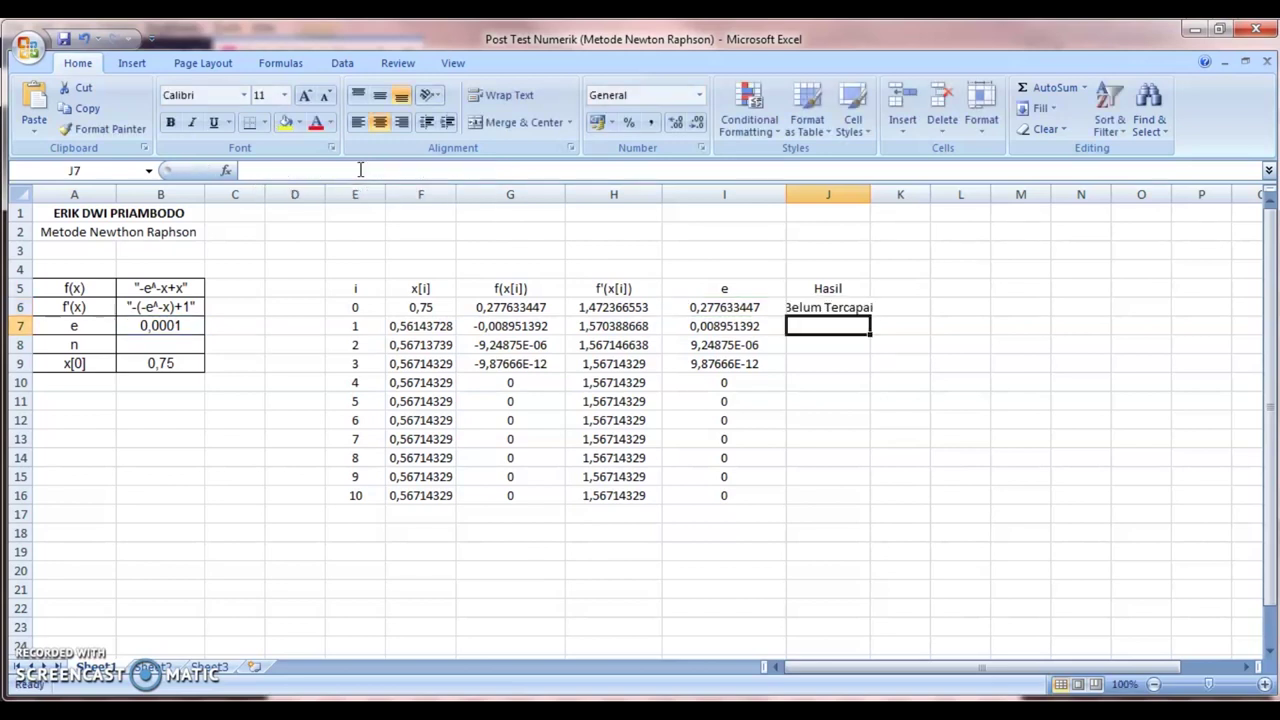
Step: Widen column J to fit the result text and fill the IF formula from J6 down through J16
drag(868, 198, 897, 200)
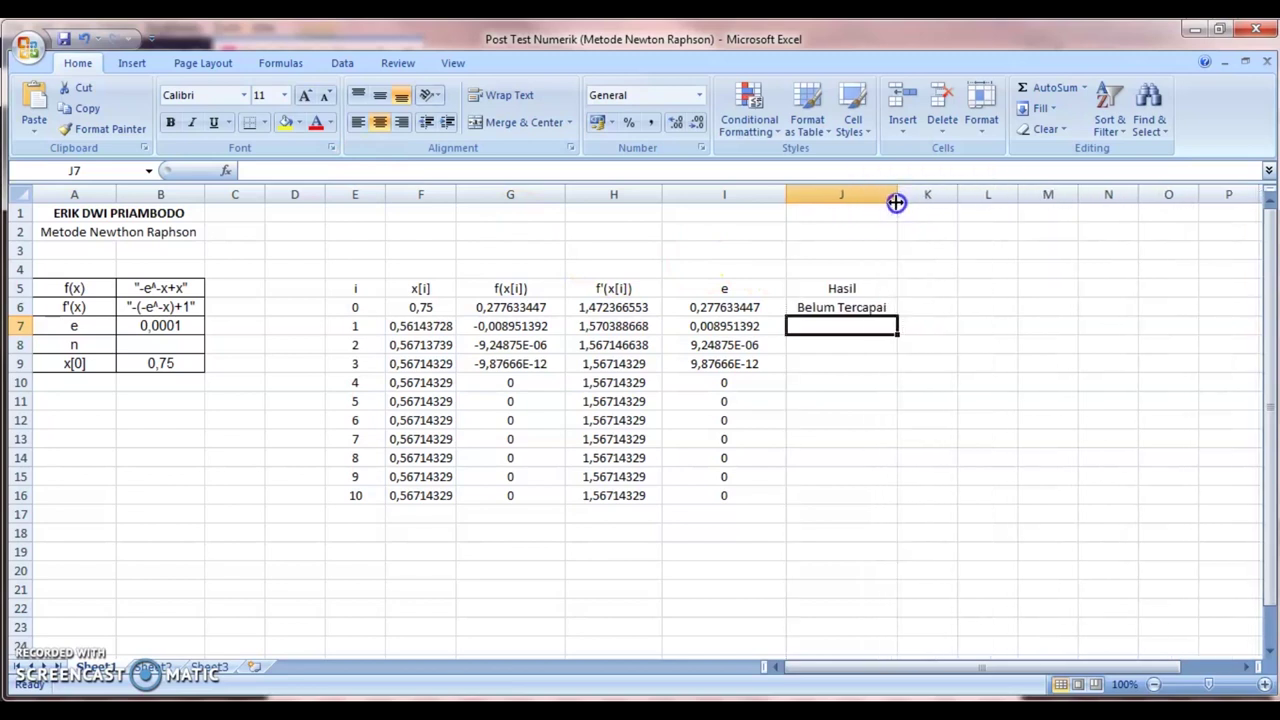
click(861, 308)
drag(897, 314, 895, 495)
click(937, 376)
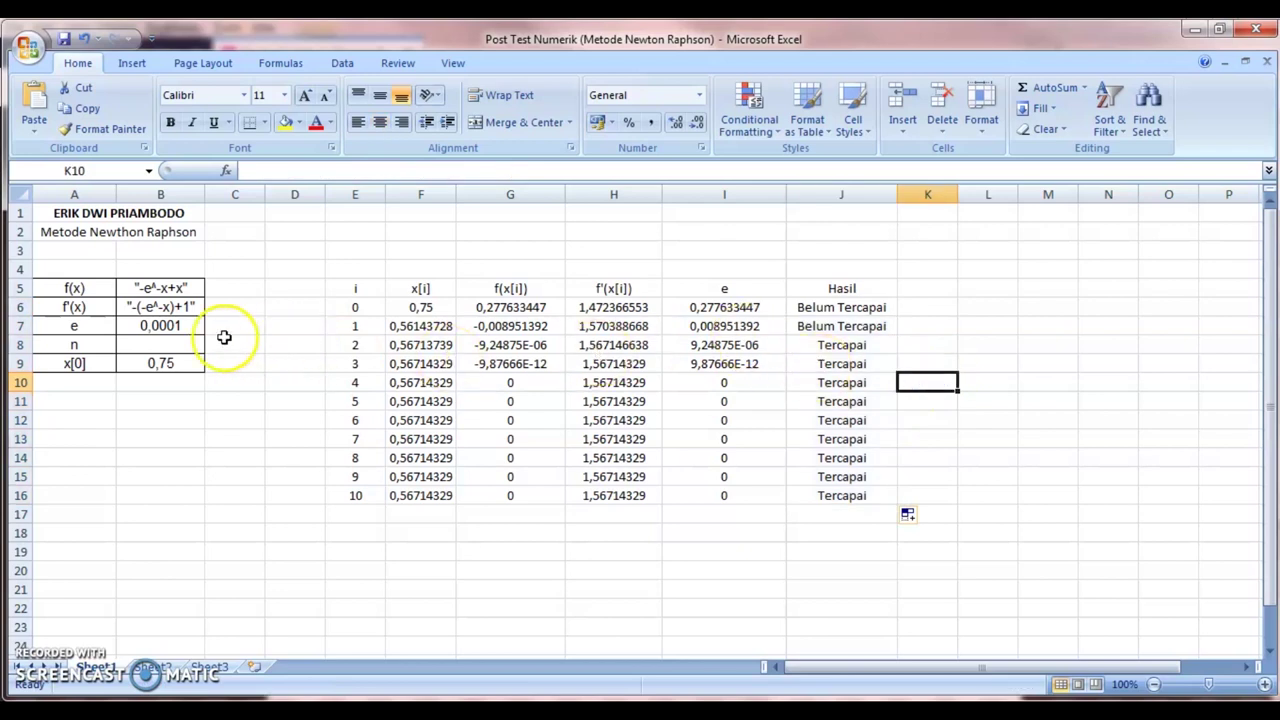
click(176, 330)
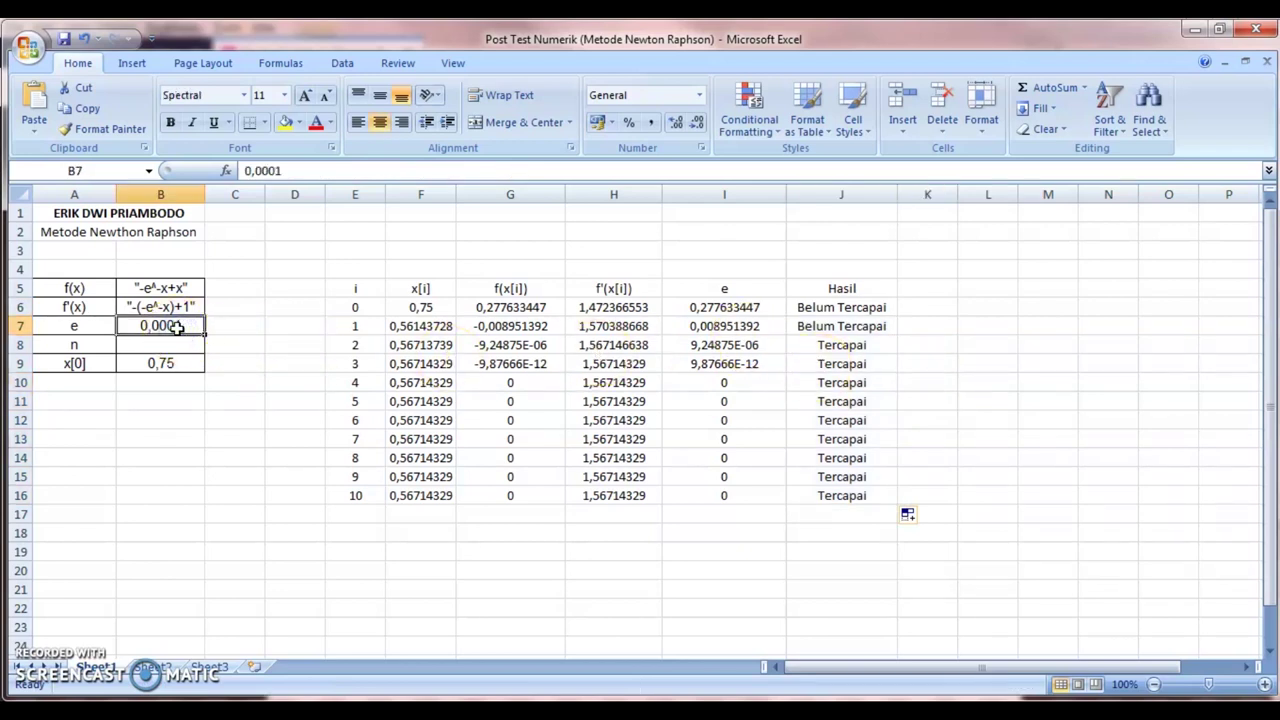
click(152, 330)
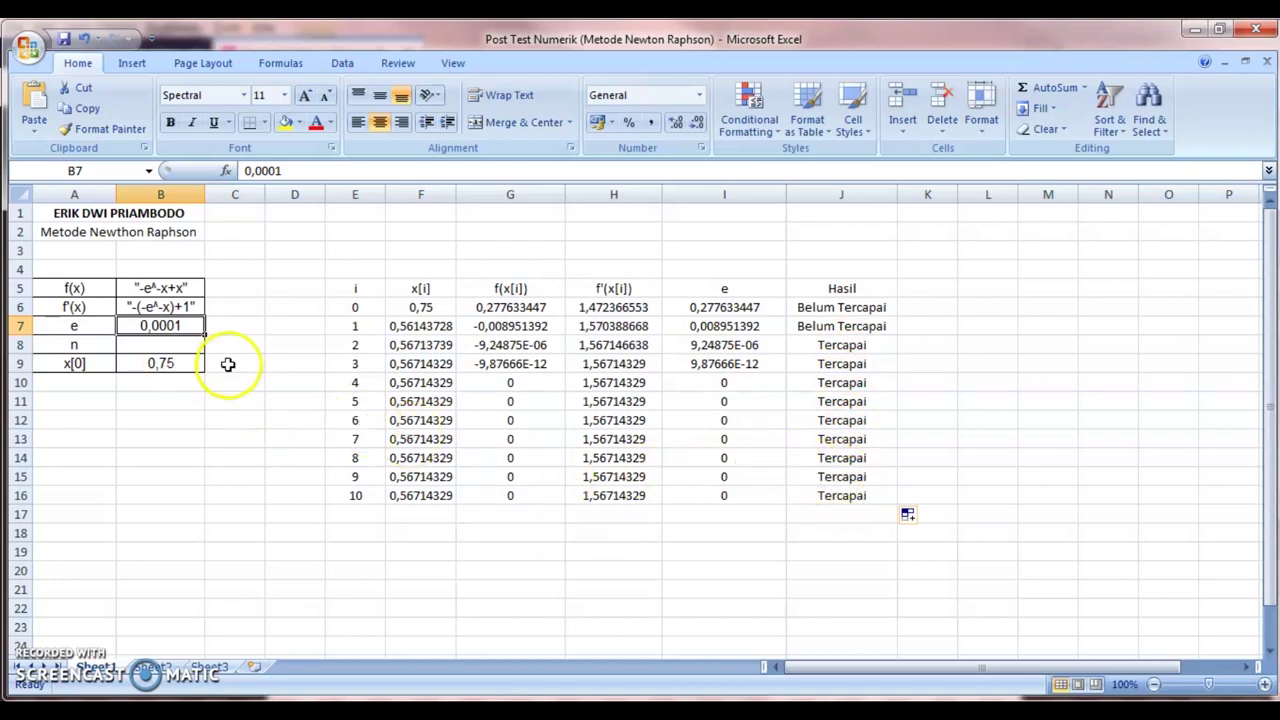
click(476, 401)
key(Down)
key(Down)
key(Down)
key(Down)
key(Down)
key(Down)
key(Down)
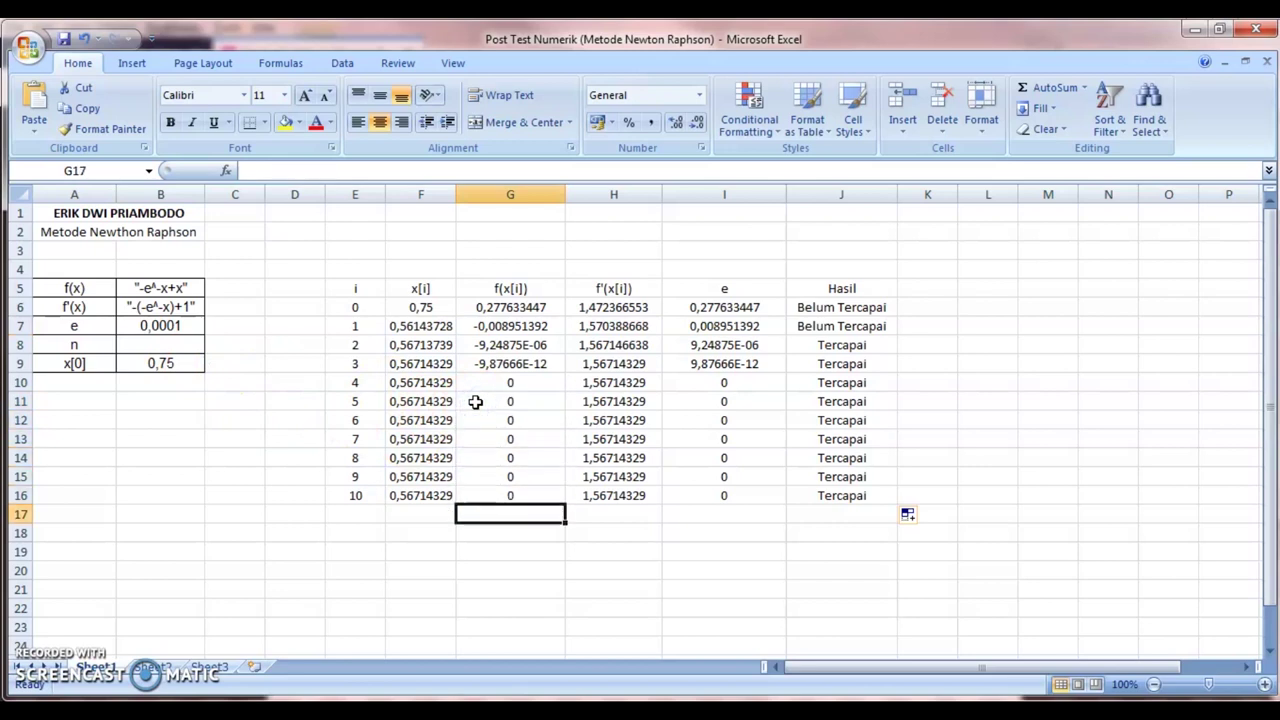
key(Left)
key(Left)
key(Down)
key(Right)
key(Right)
key(Left)
key(Left)
key(Right)
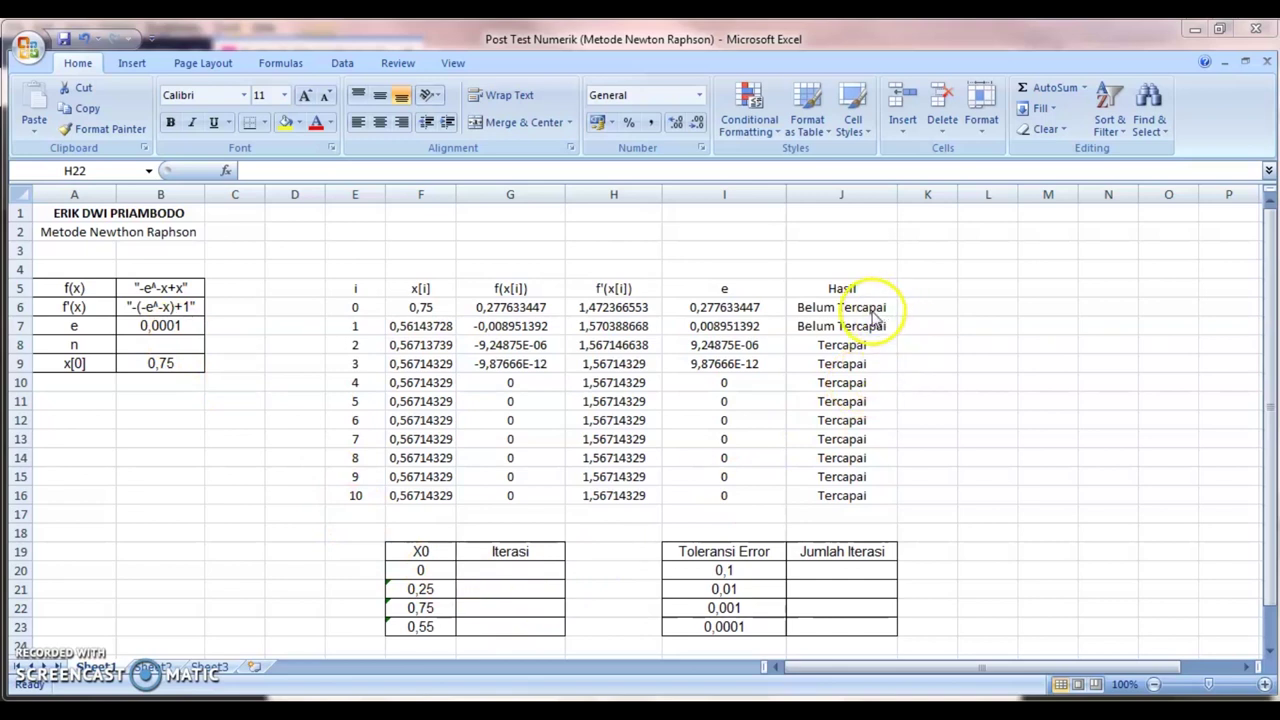
Step: Enter 2 in G22 as the Iterasi value for X0 0,75
text(=)
click(506, 607)
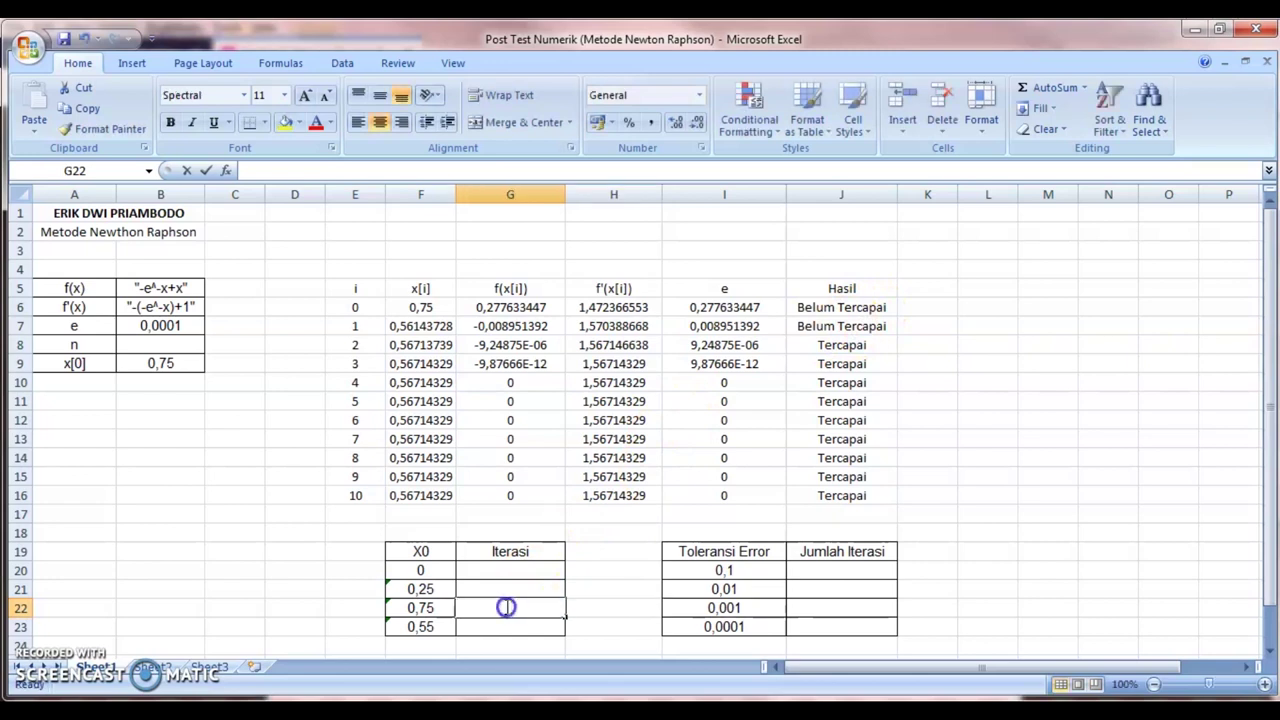
text(2)
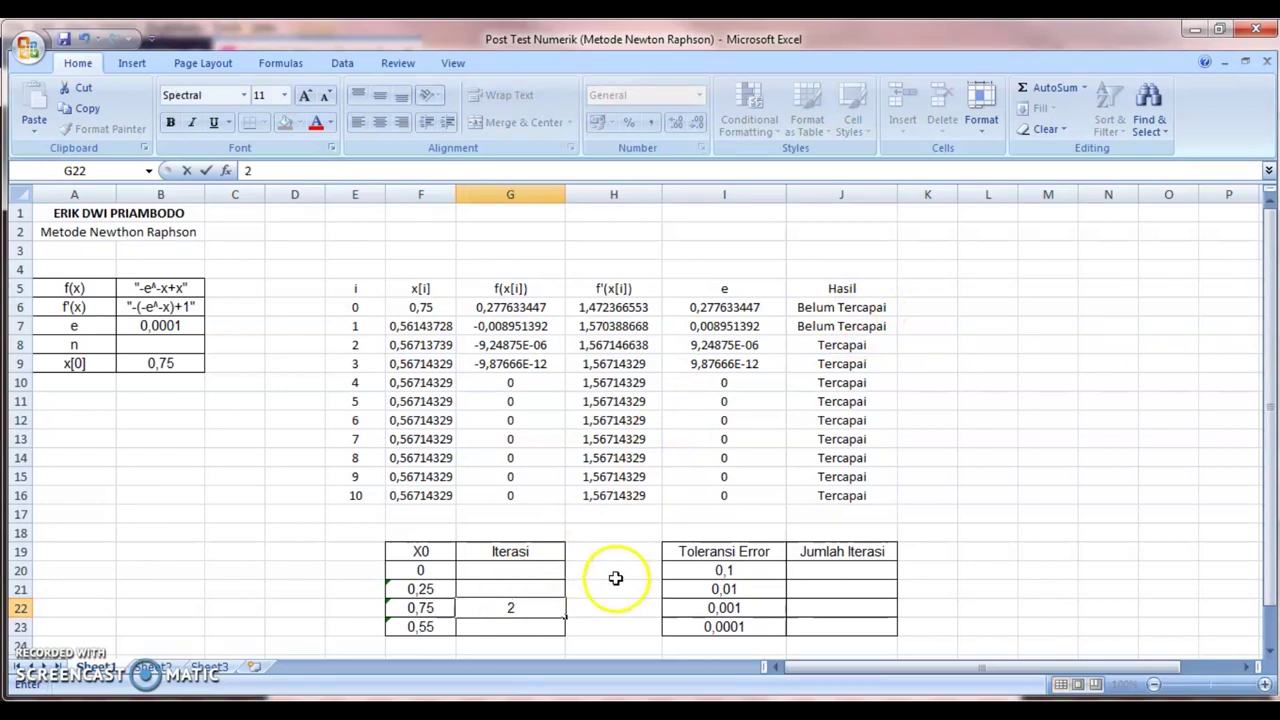
click(612, 572)
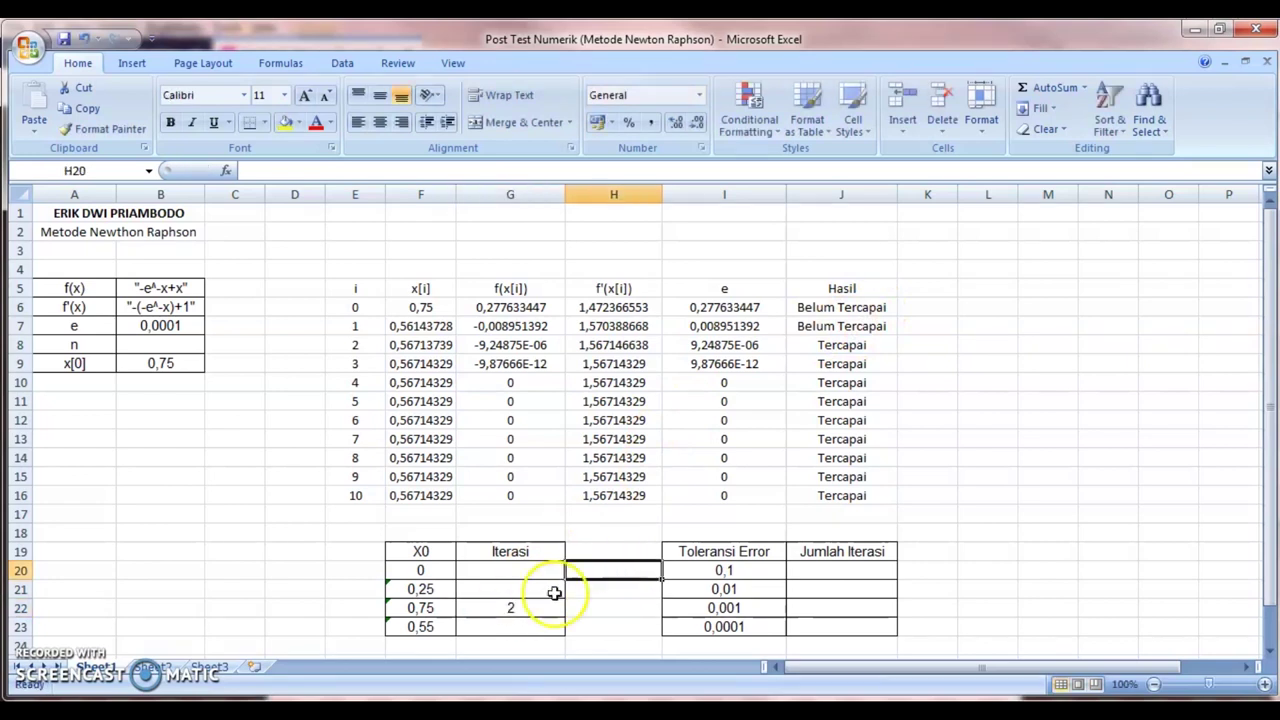
Step: Set x[0] in B9 to 0 and enter 3 in G20 as the Iterasi value for X0 0
double_click(173, 368)
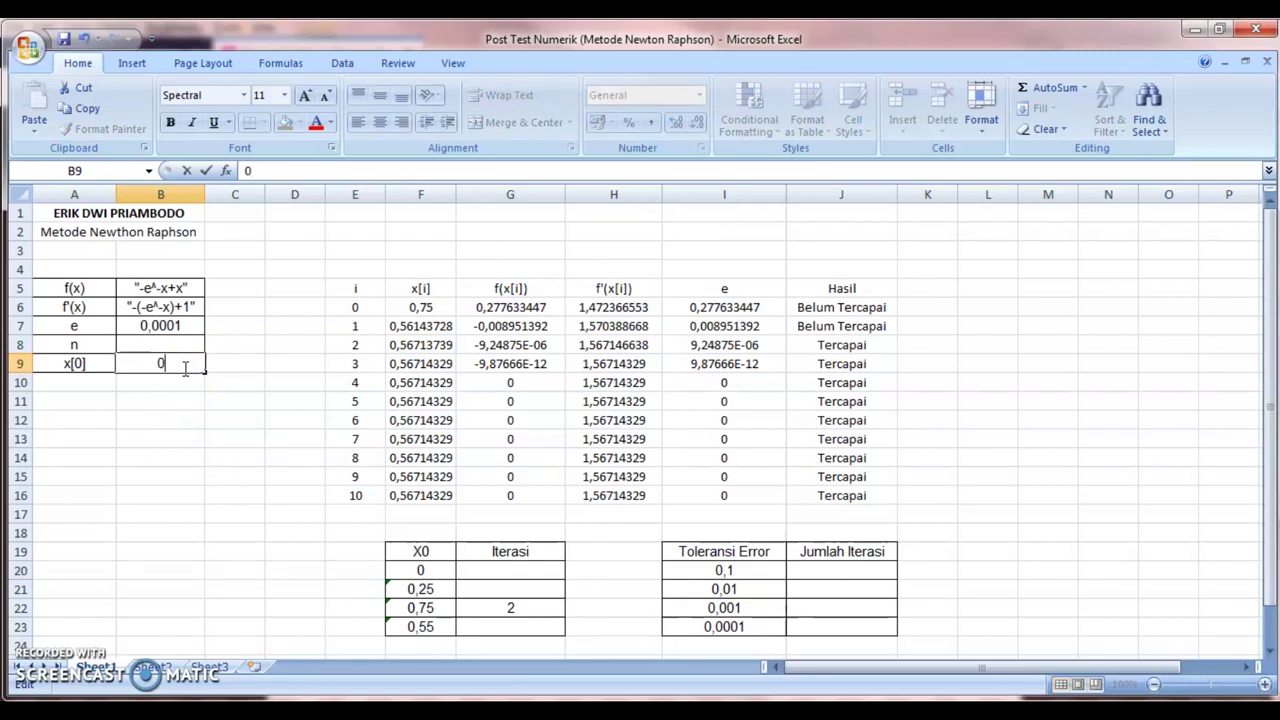
key(Return)
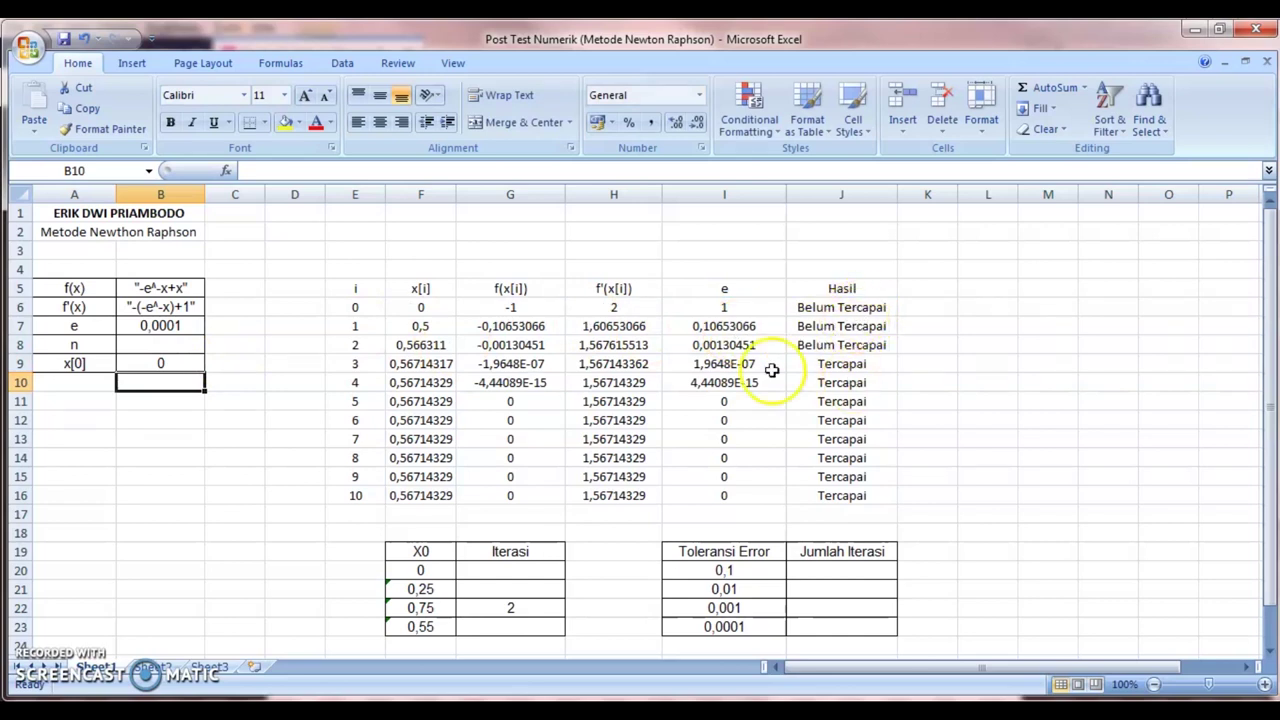
double_click(513, 576)
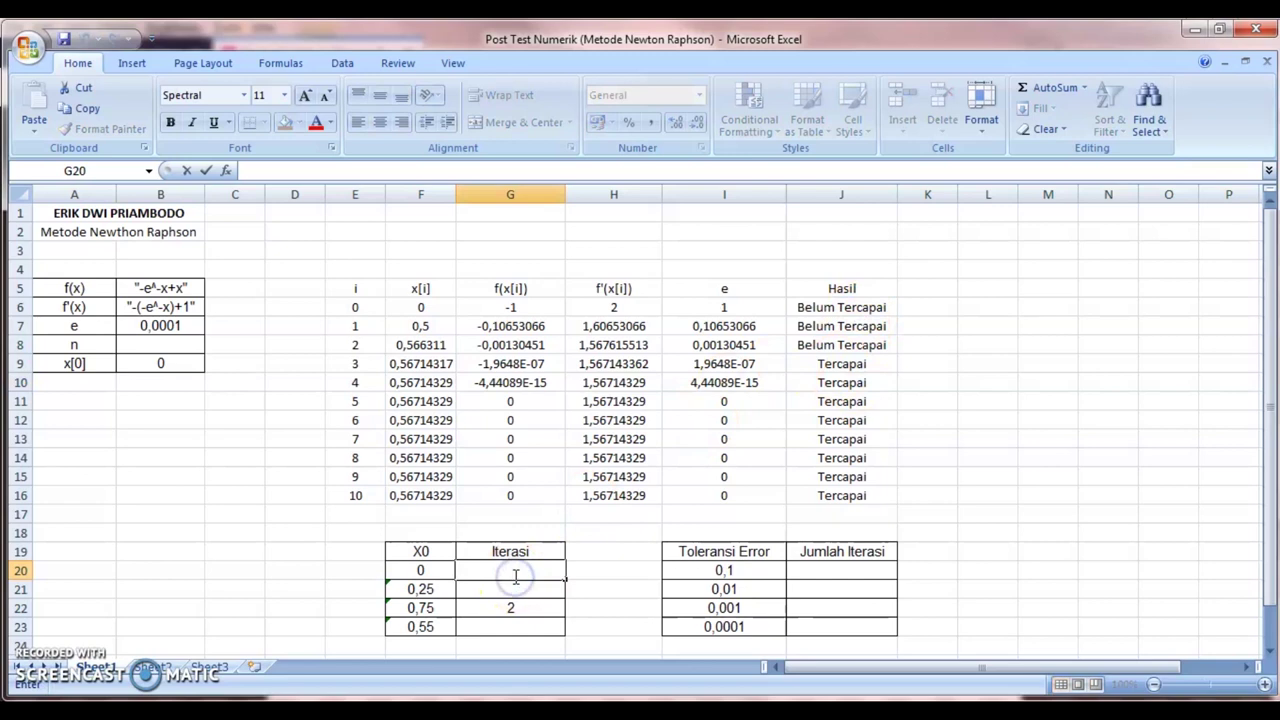
key(Return)
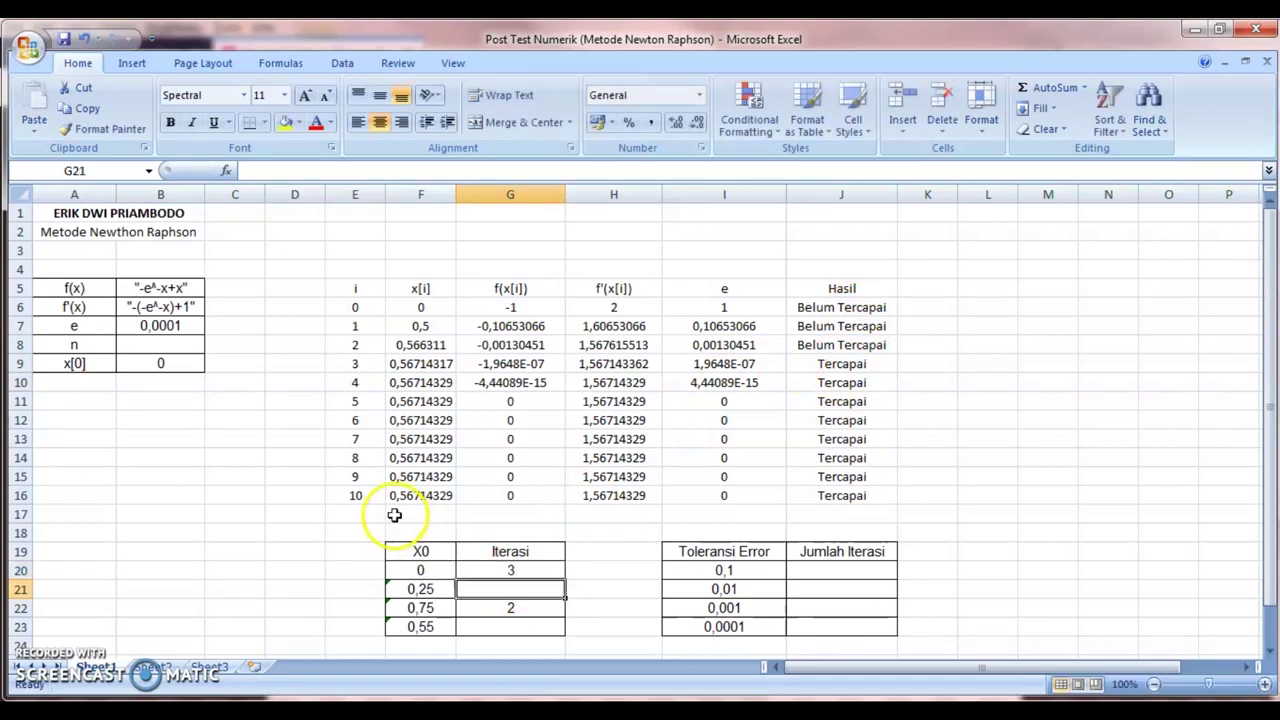
Step: Set x[0] in B9 to 0,25 and enter 3 in G21 as the Iterasi value for X0 0,25
double_click(176, 363)
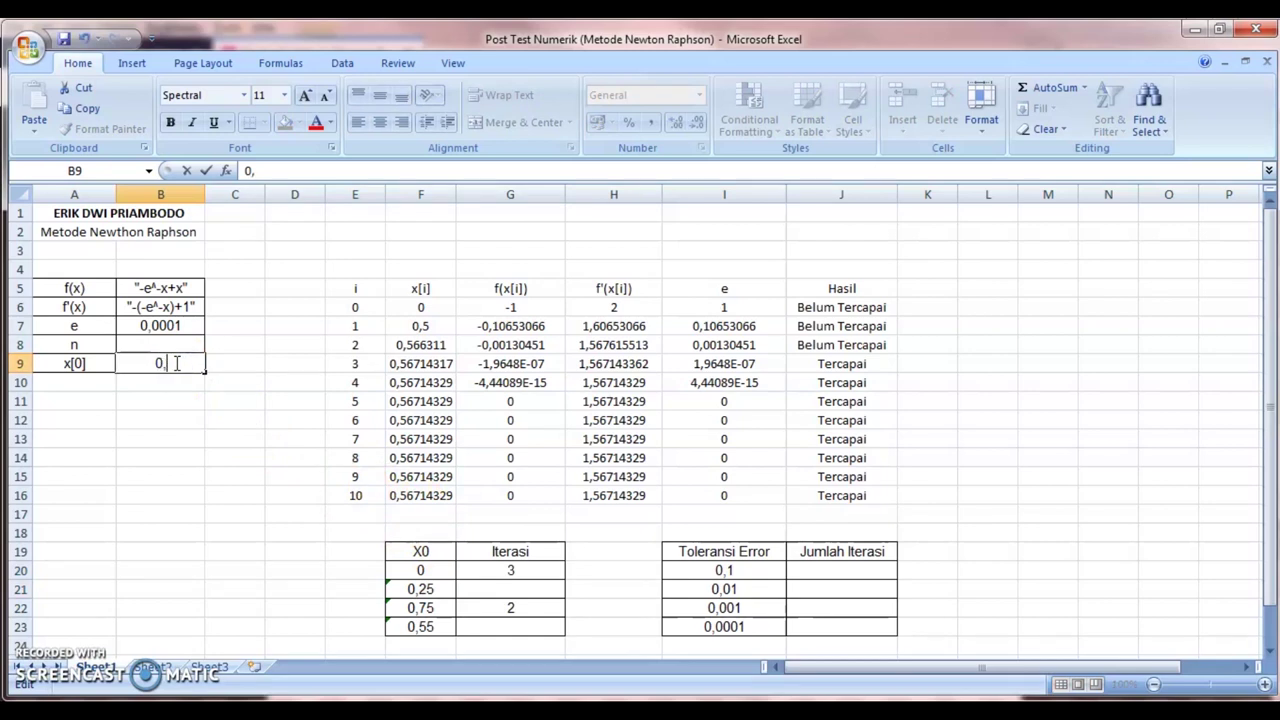
key(Return)
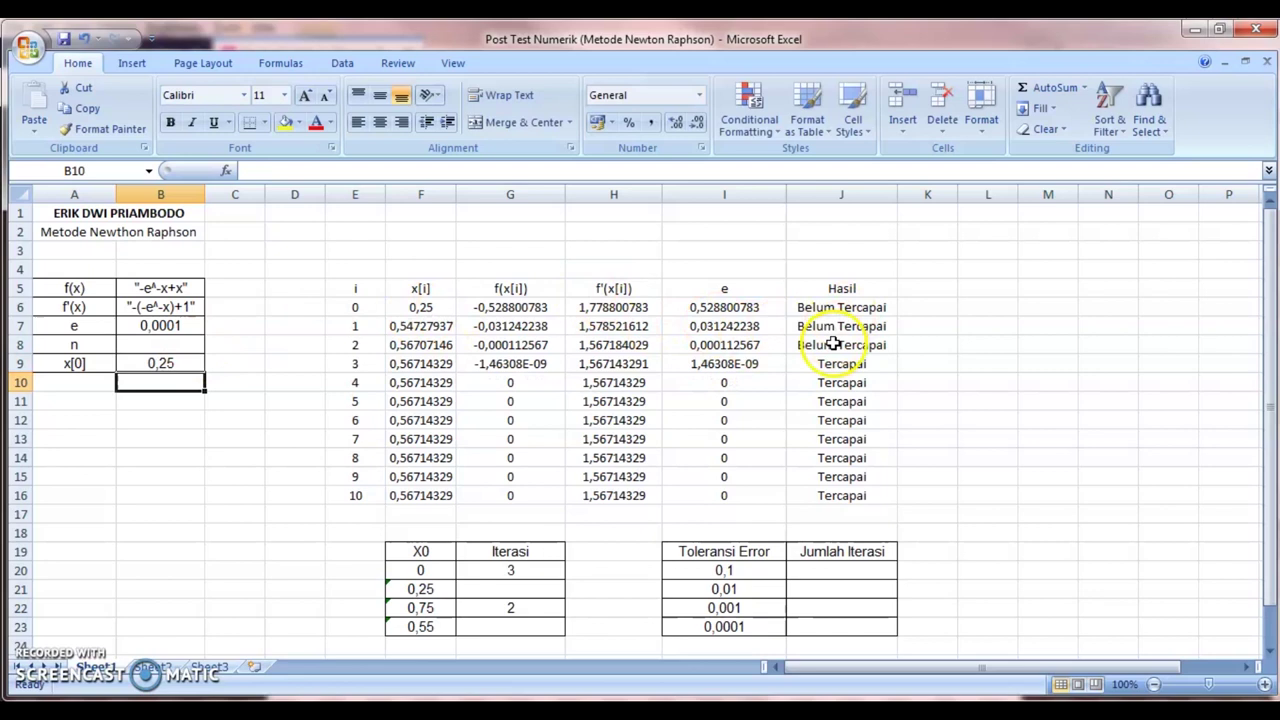
double_click(510, 594)
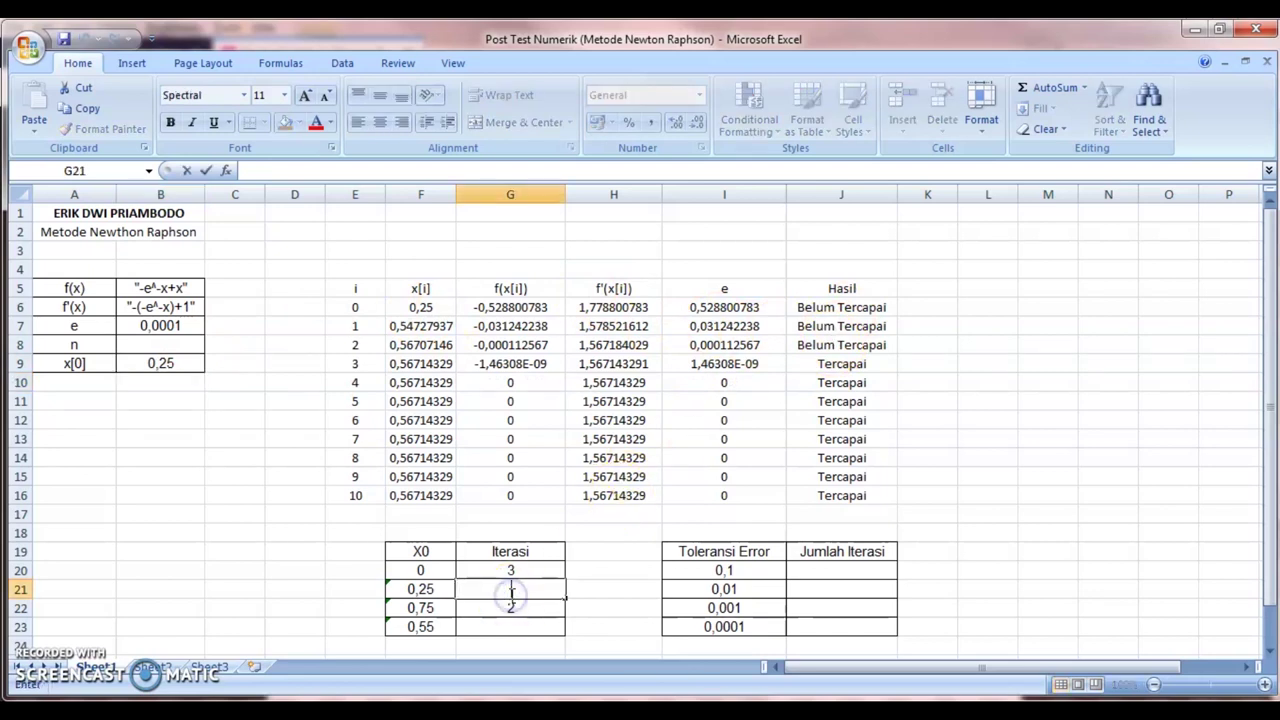
key(Return)
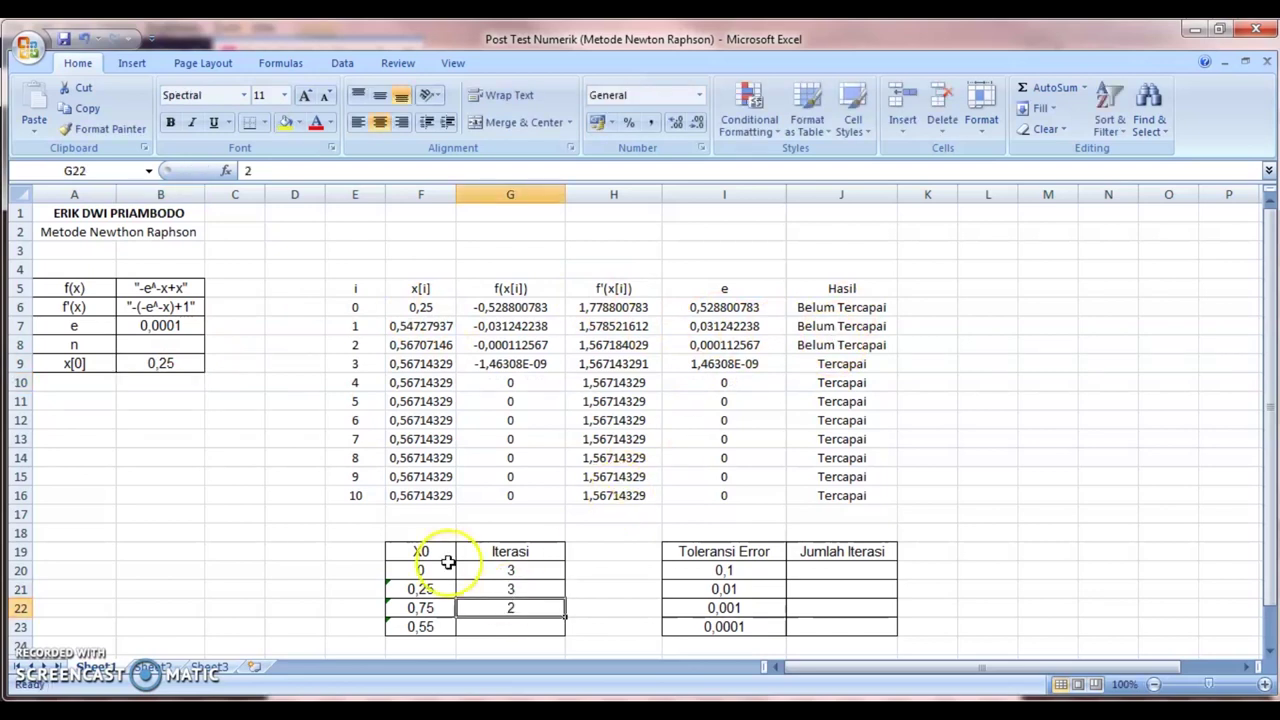
Step: Set the starting value x[0] in B9 to 0,55
click(173, 363)
double_click(180, 363)
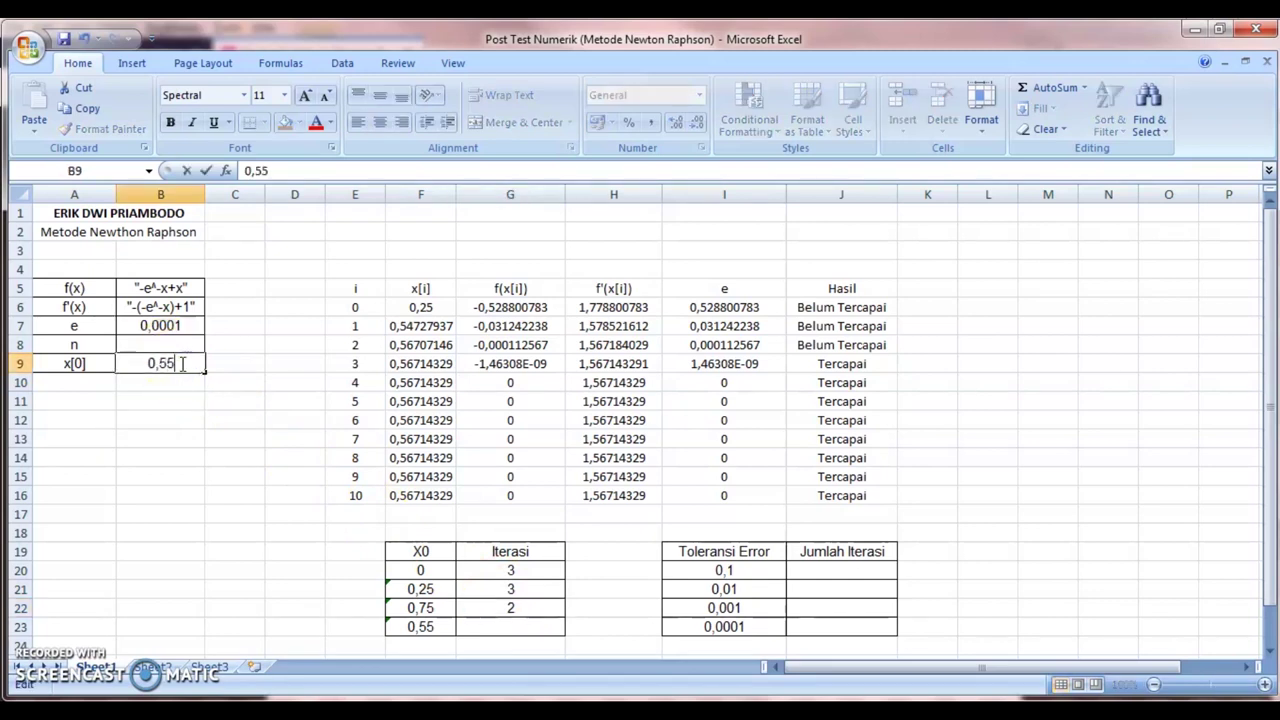
key(Return)
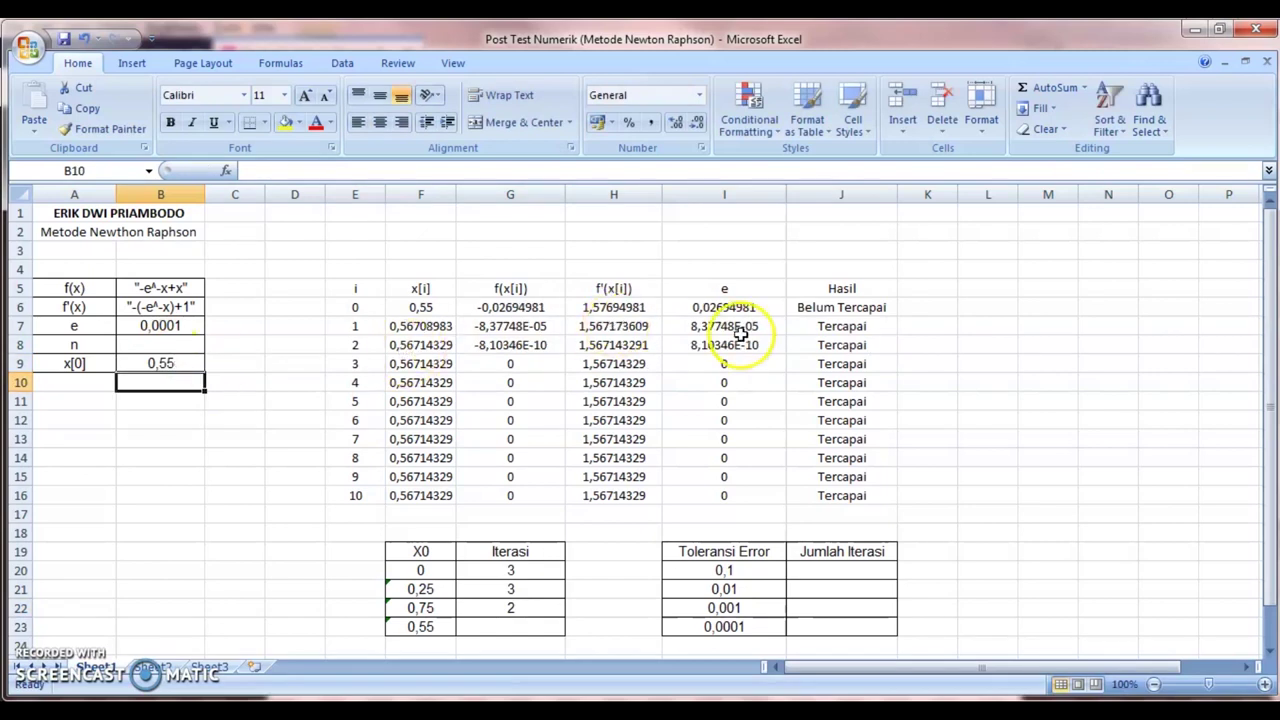
Step: Enter 1 in G23 as the Iterasi value for X0 0,55
double_click(509, 626)
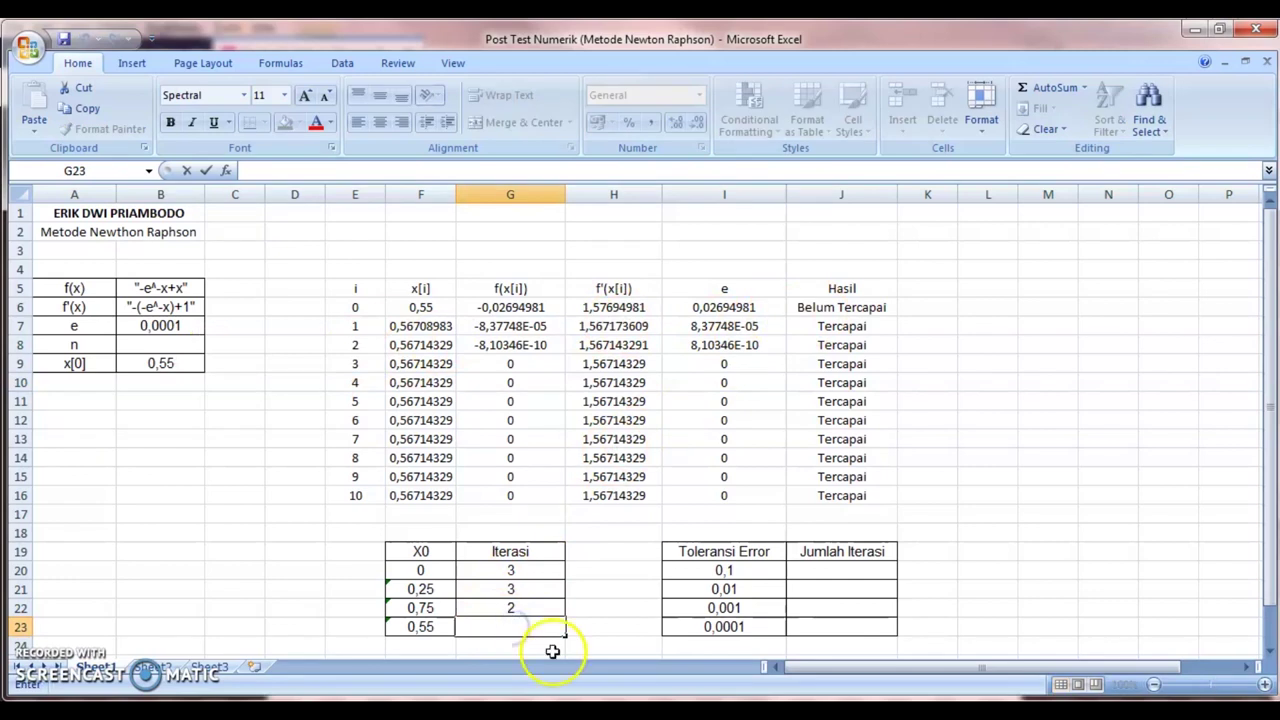
key(Return)
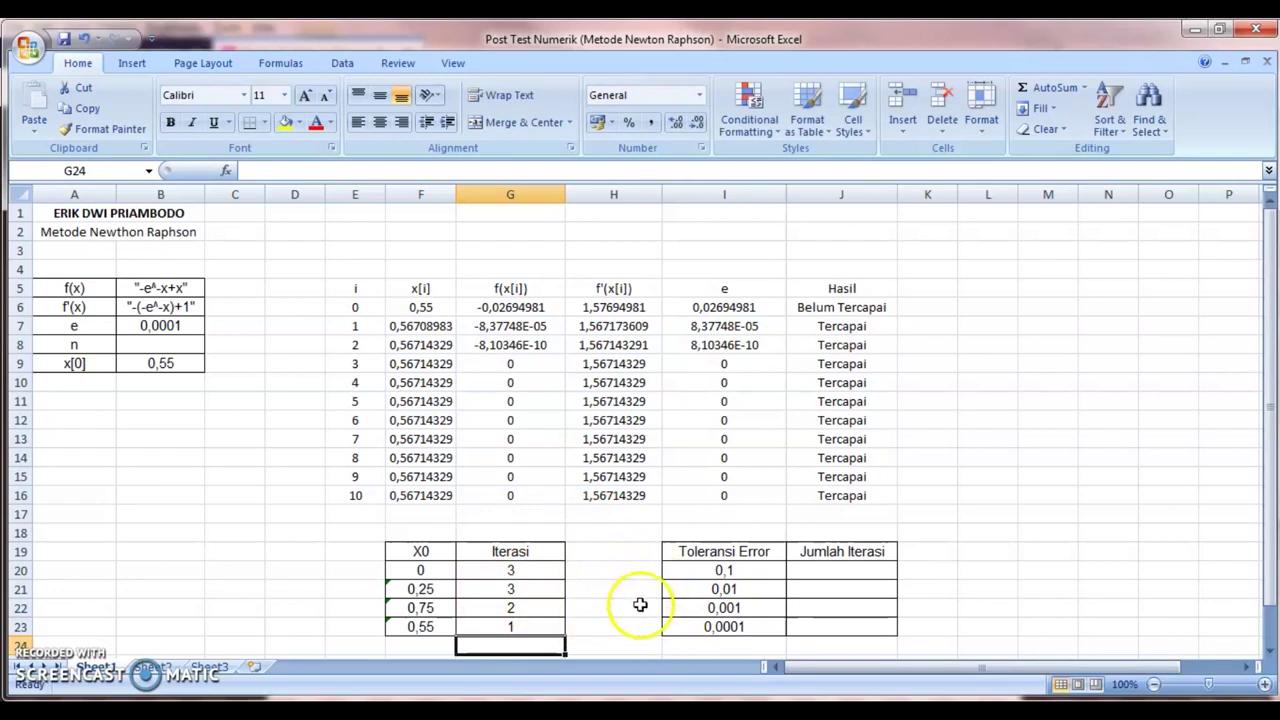
Step: Set the starting value x[0] in B9 to 0 for the error tolerance comparison
click(750, 569)
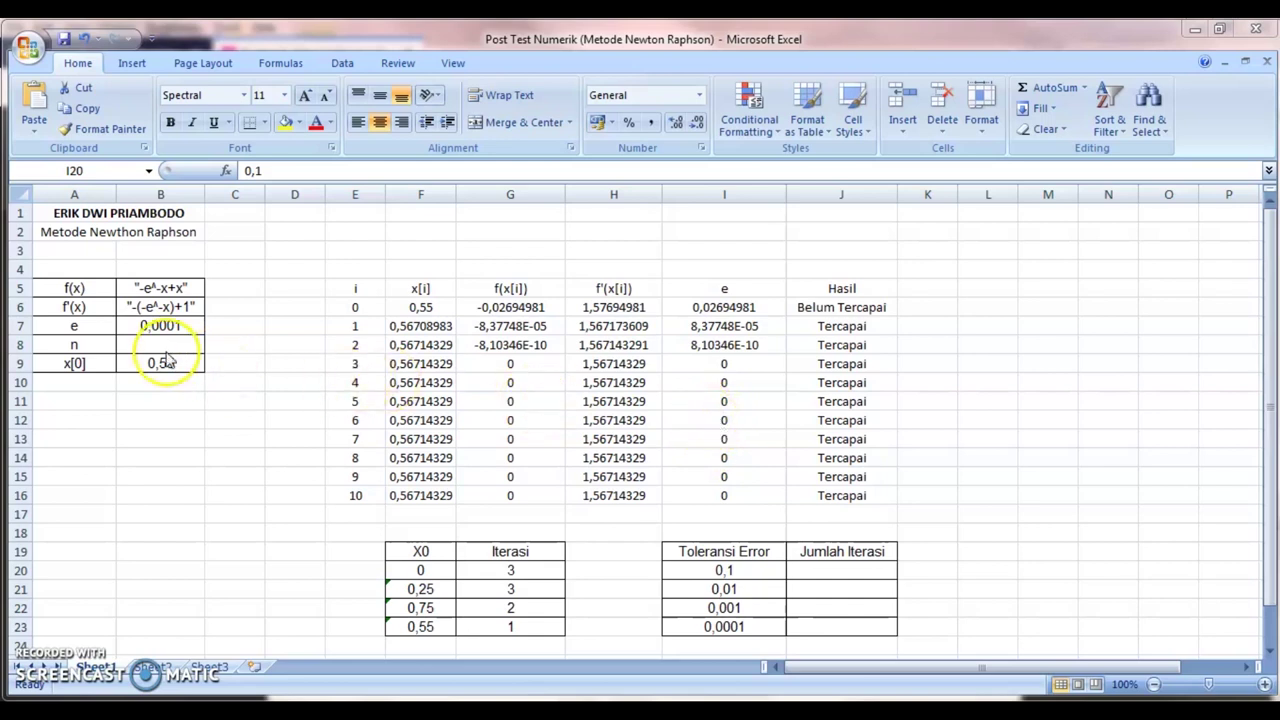
key(F2)
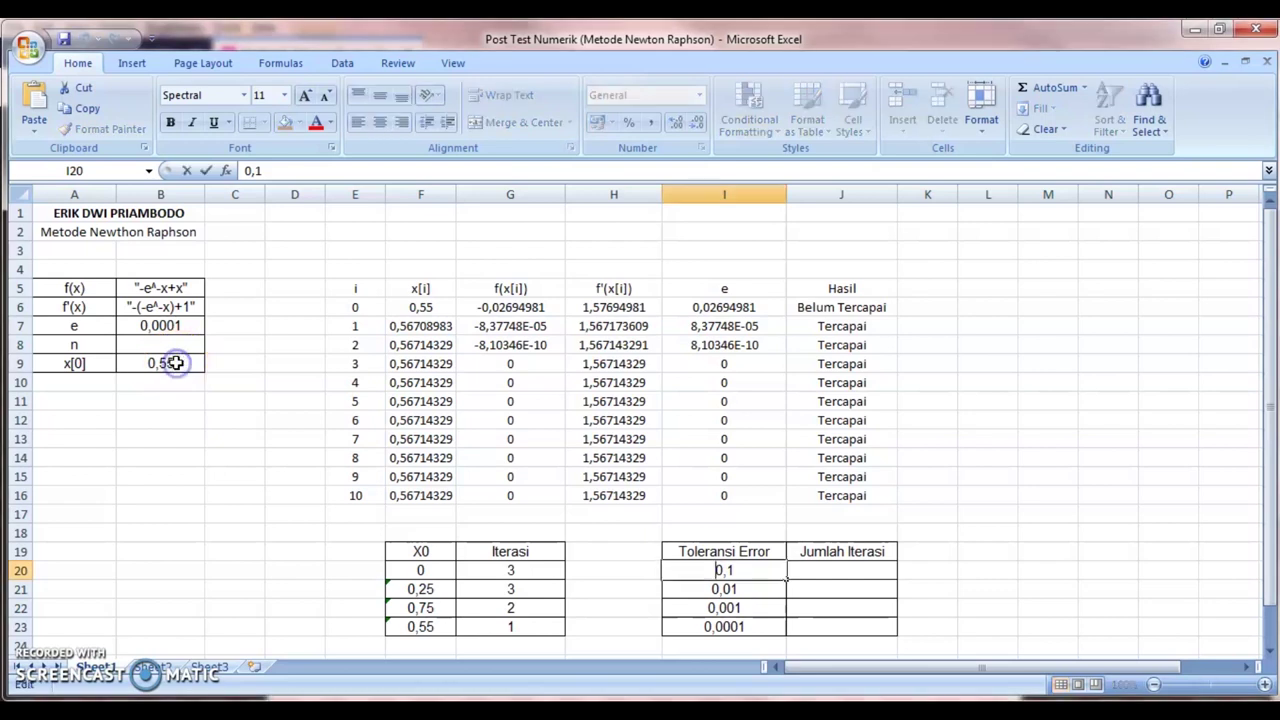
click(176, 363)
double_click(177, 363)
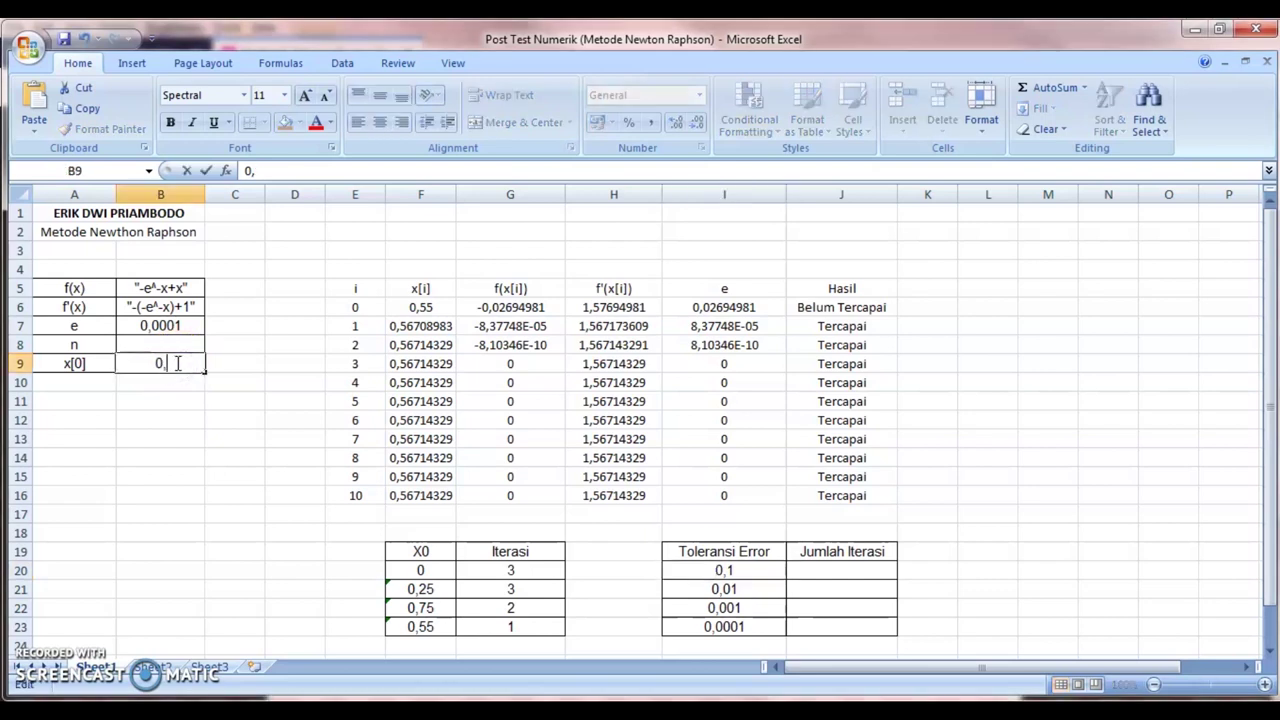
text(0)
key(Return)
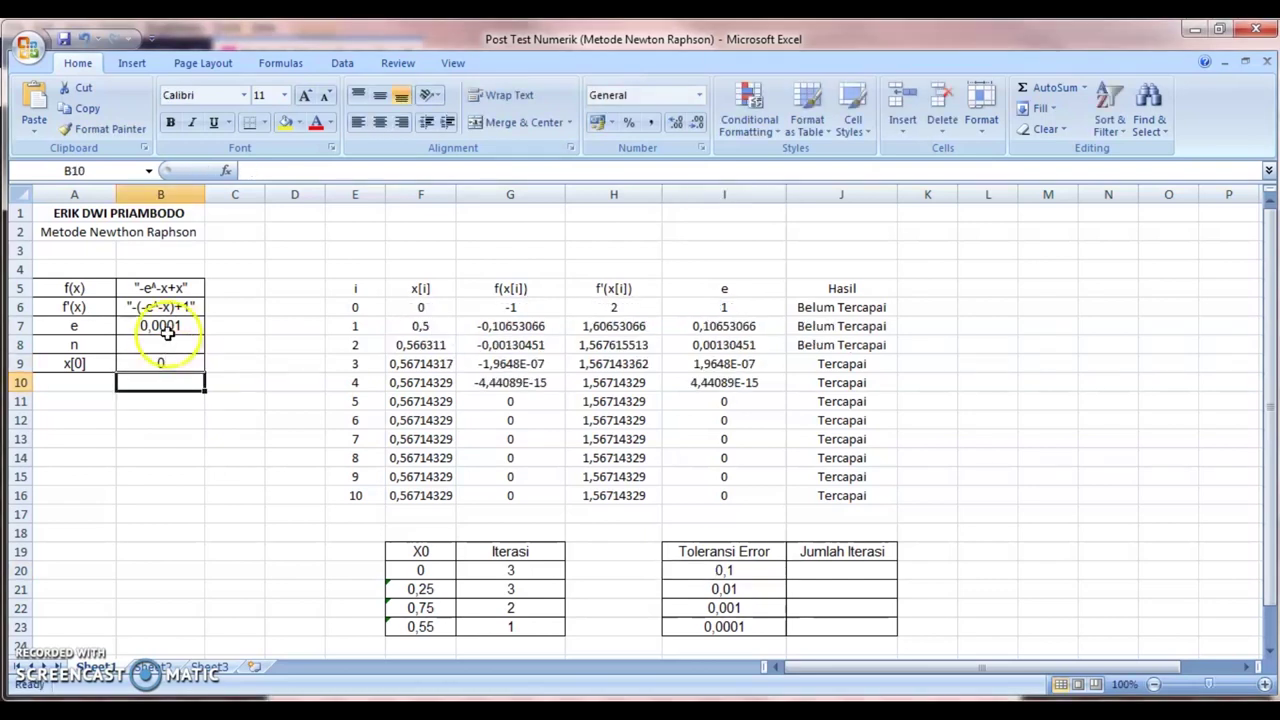
Step: Set the tolerance e in B7 to 0,1 and enter 2 in J20 as the Jumlah Iterasi for Toleransi Error 0,1
click(185, 326)
double_click(185, 326)
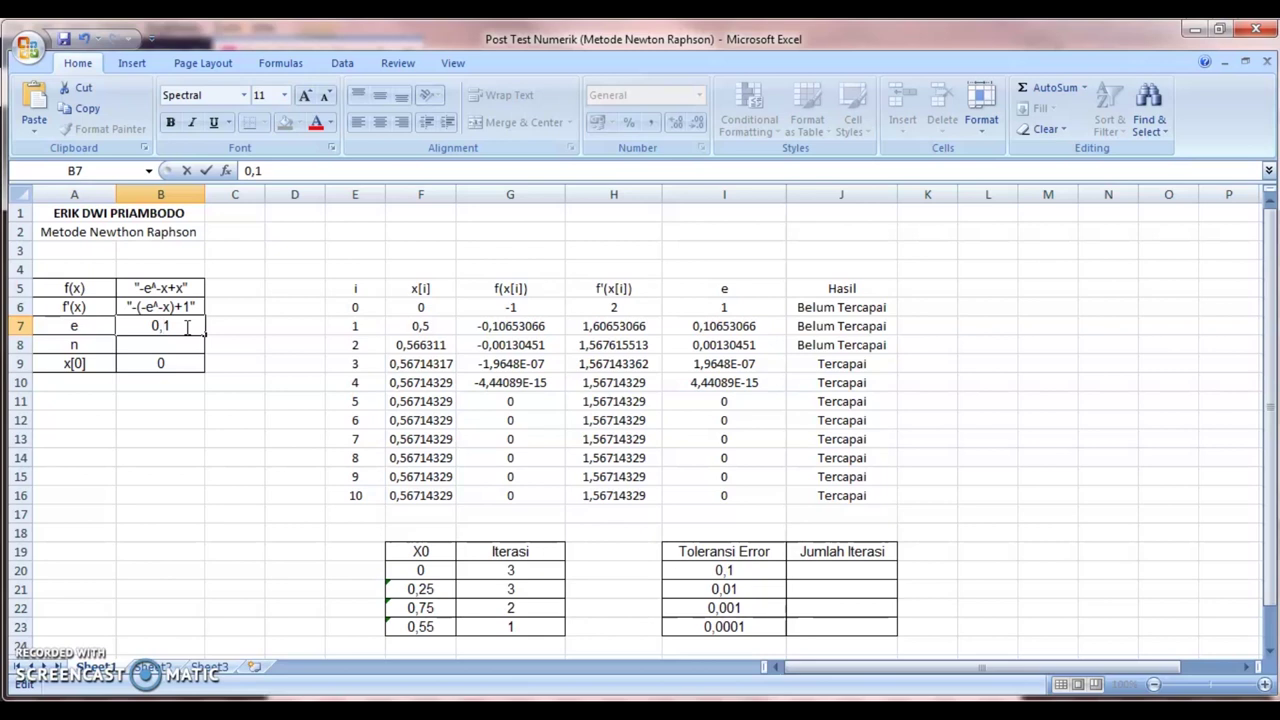
key(Return)
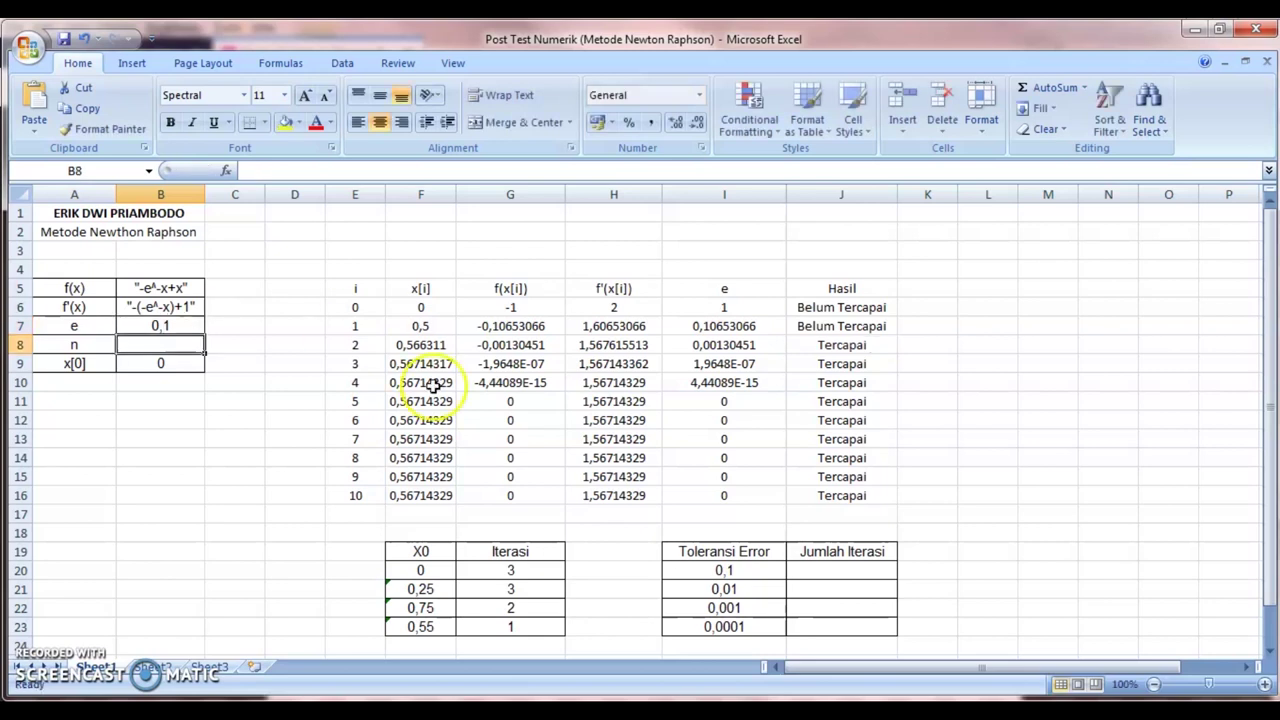
double_click(824, 575)
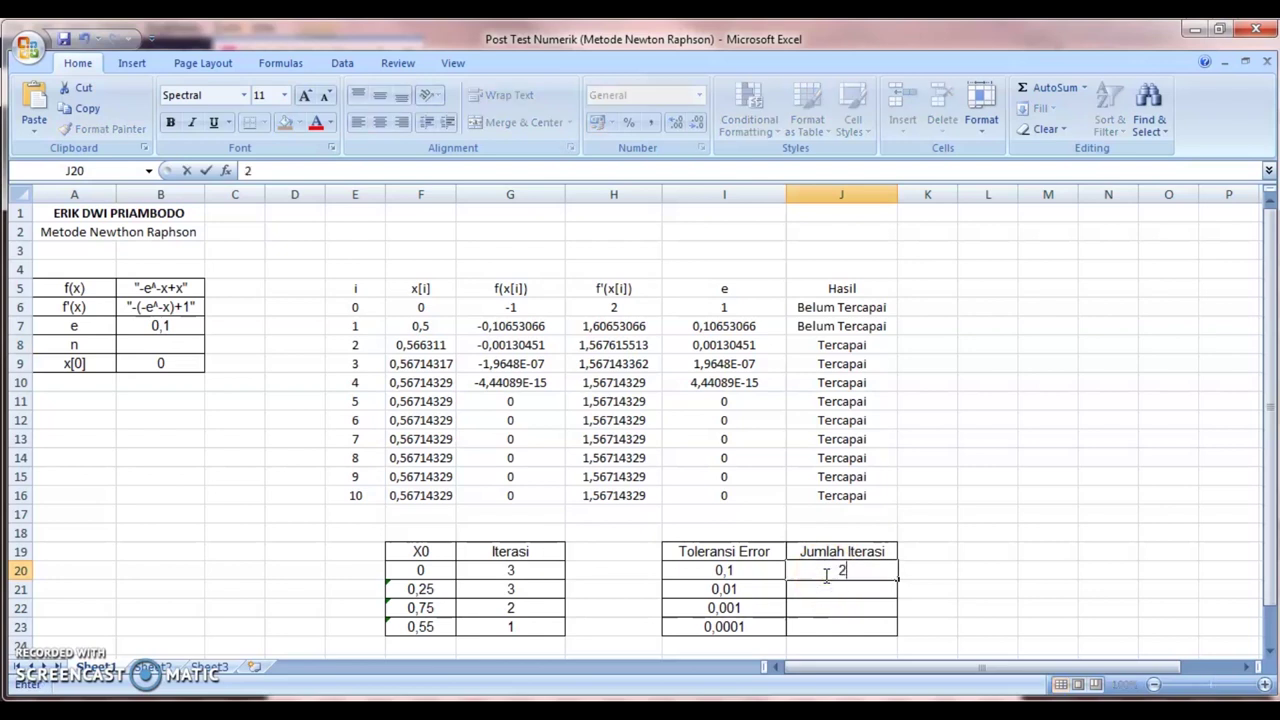
key(Return)
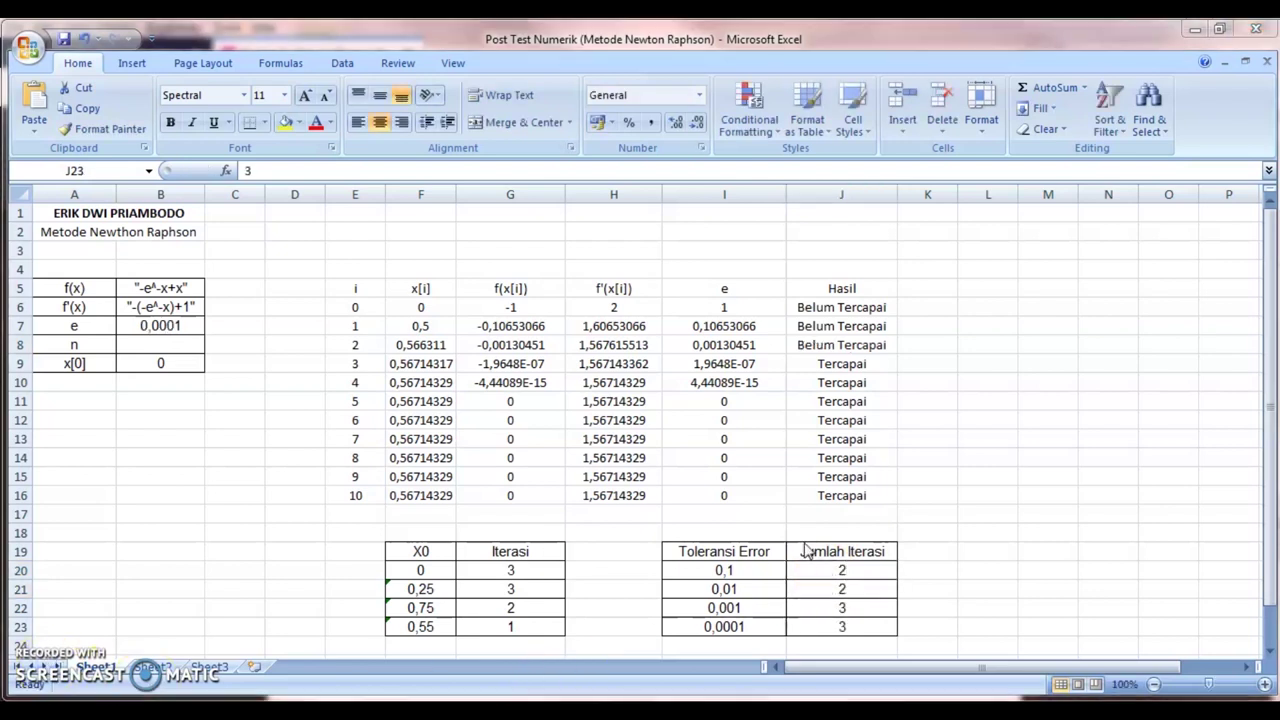
click(840, 626)
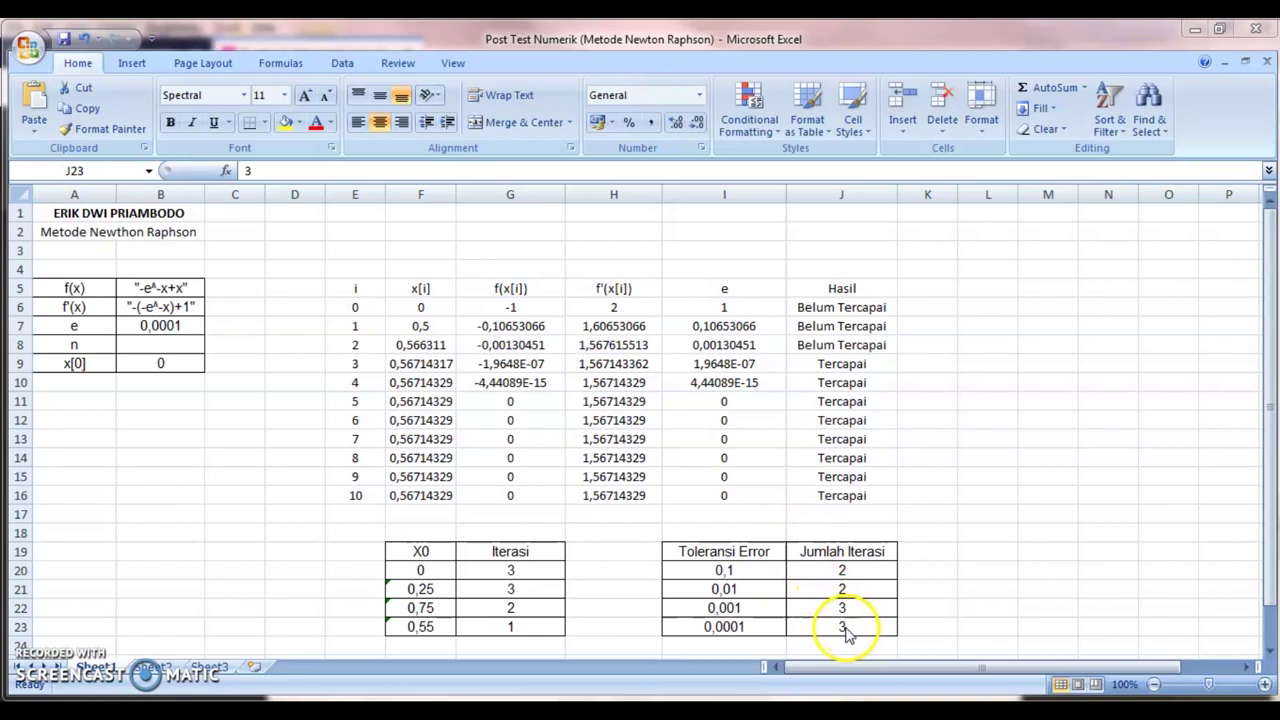